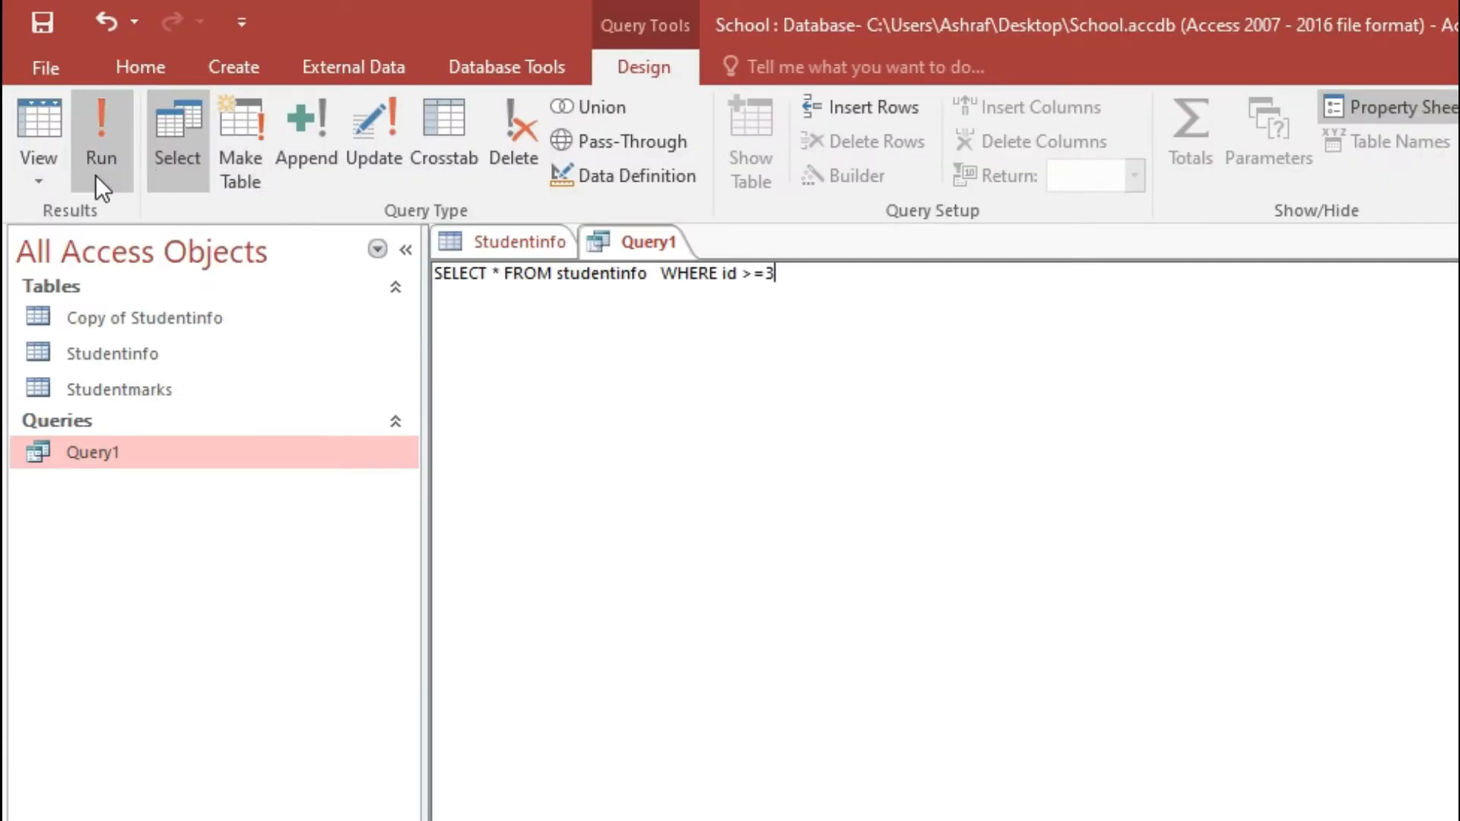
# Run Query1 with its id >=3 condition on studentinfo and reopen the query in SQL view.
pyautogui.click(94, 176)
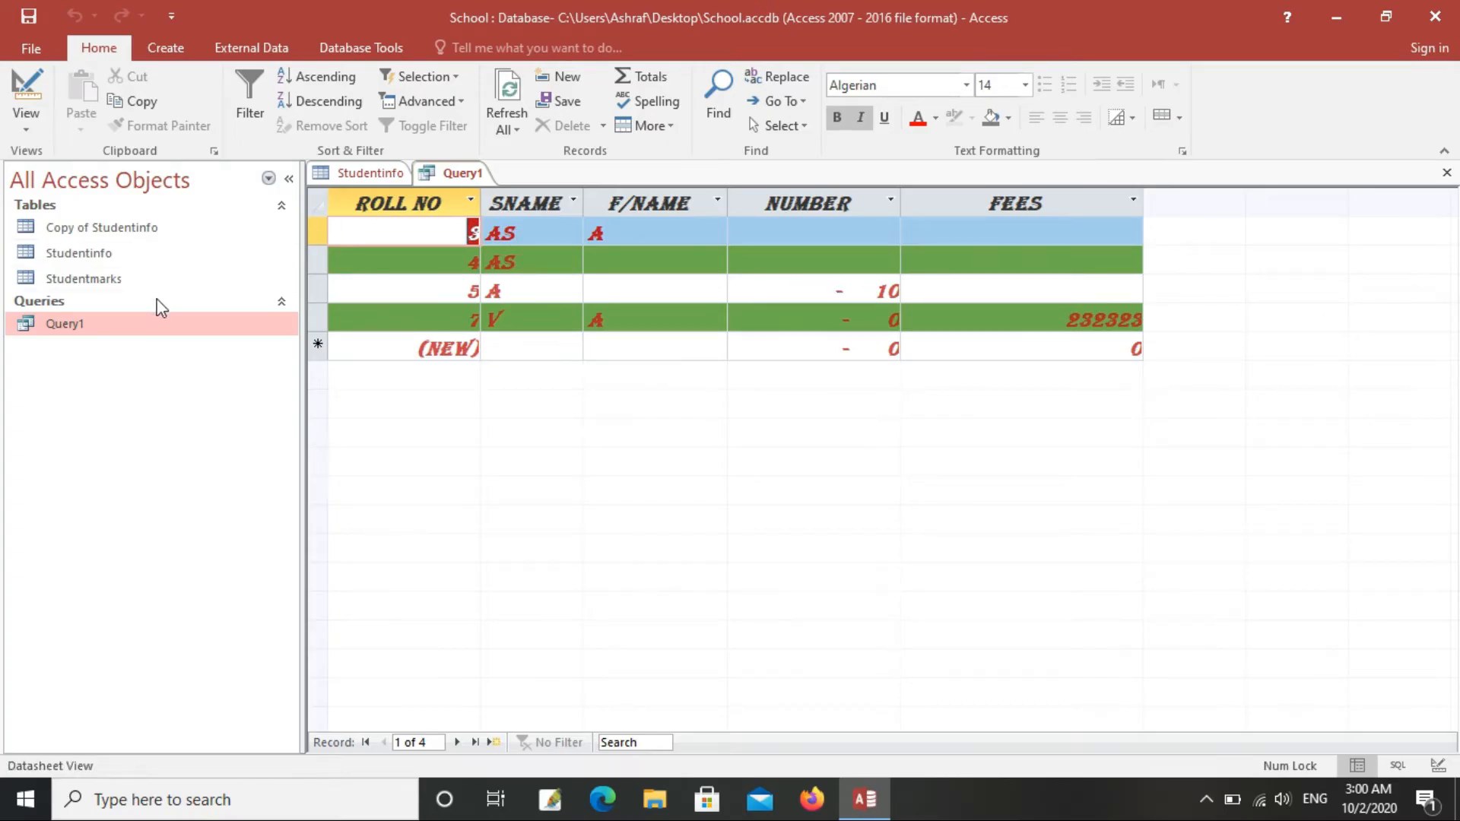
pyautogui.click(116, 323)
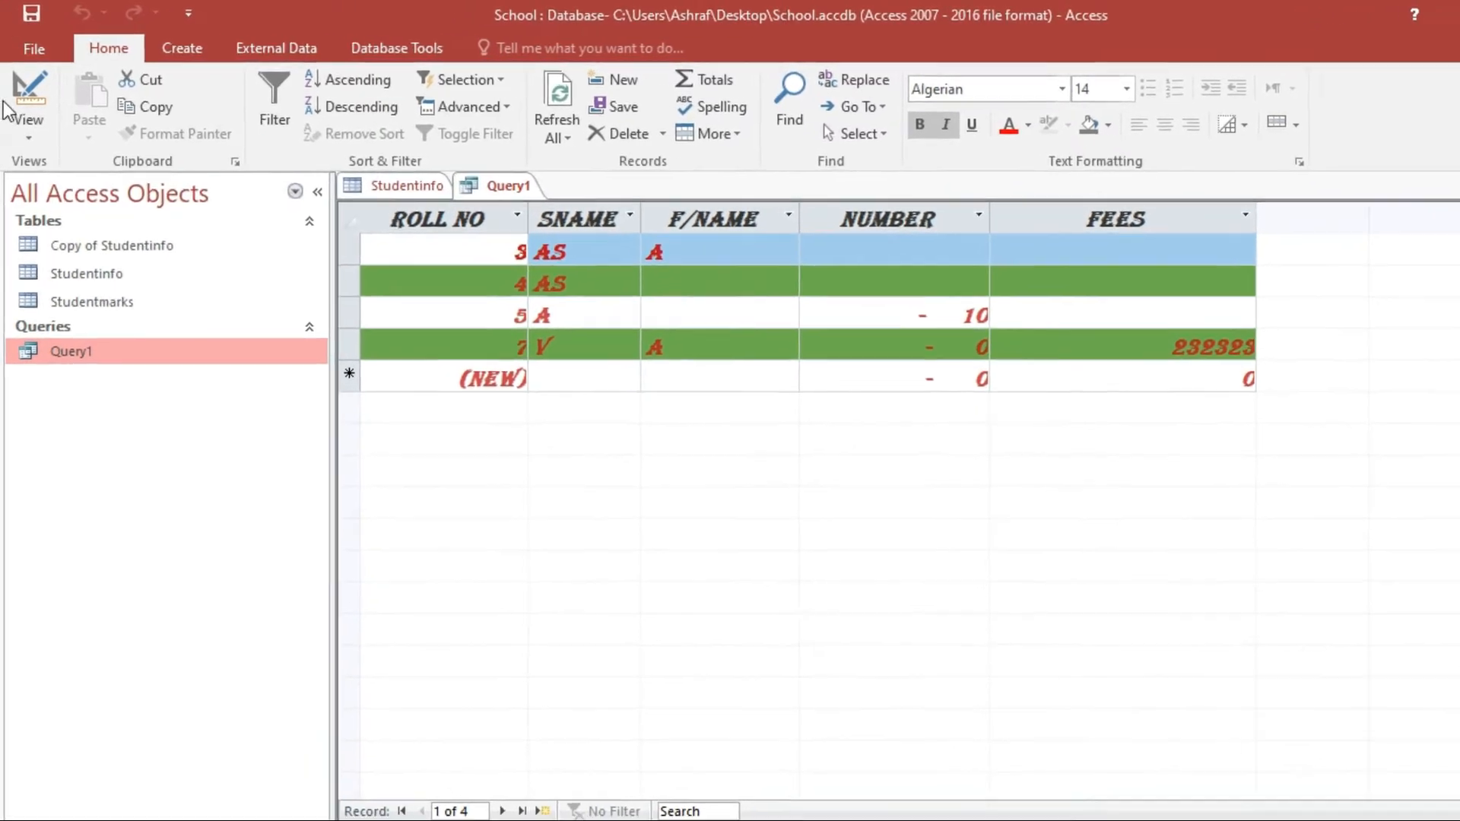
pyautogui.click(31, 156)
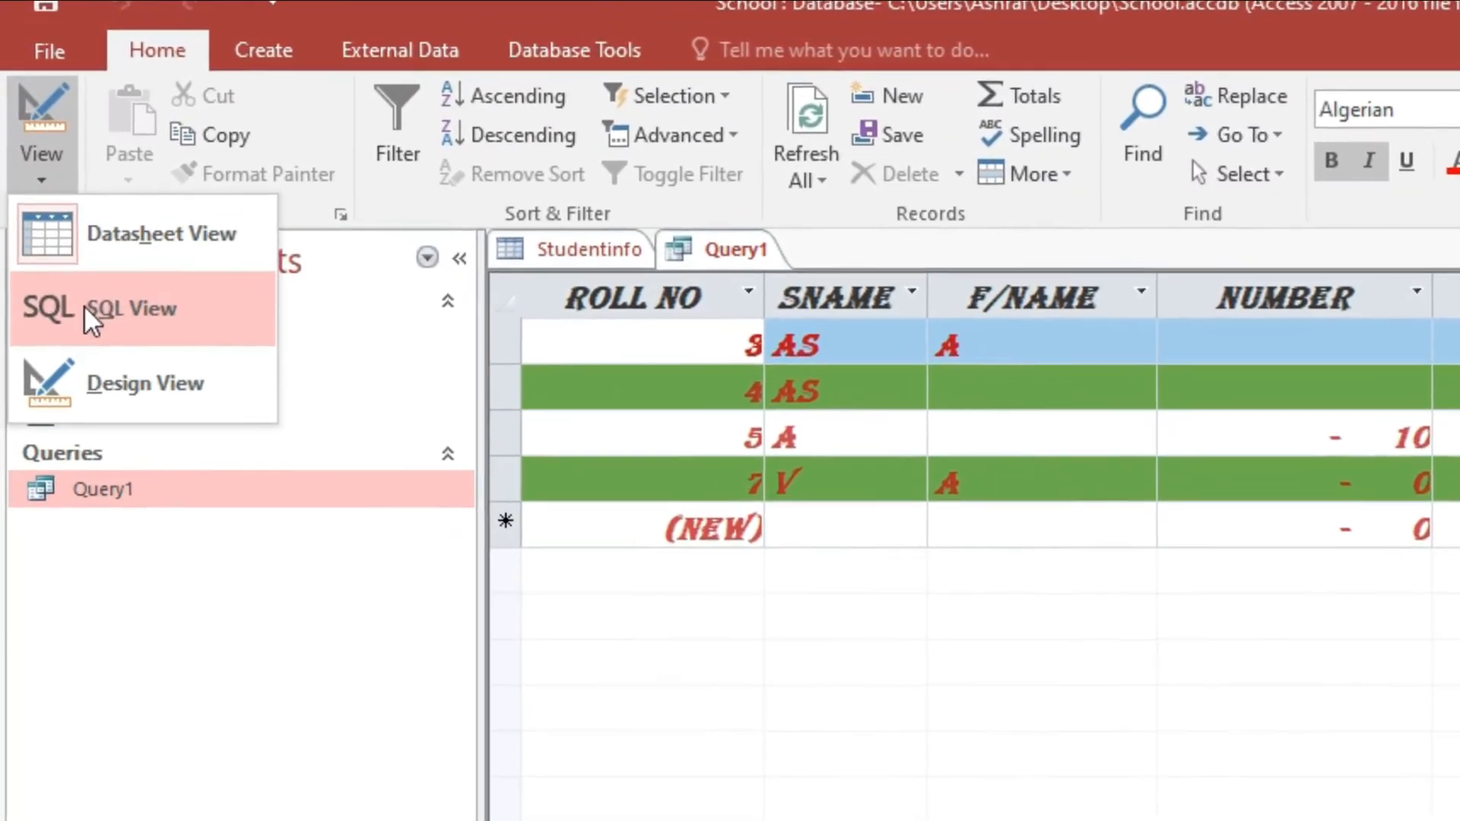
pyautogui.click(76, 262)
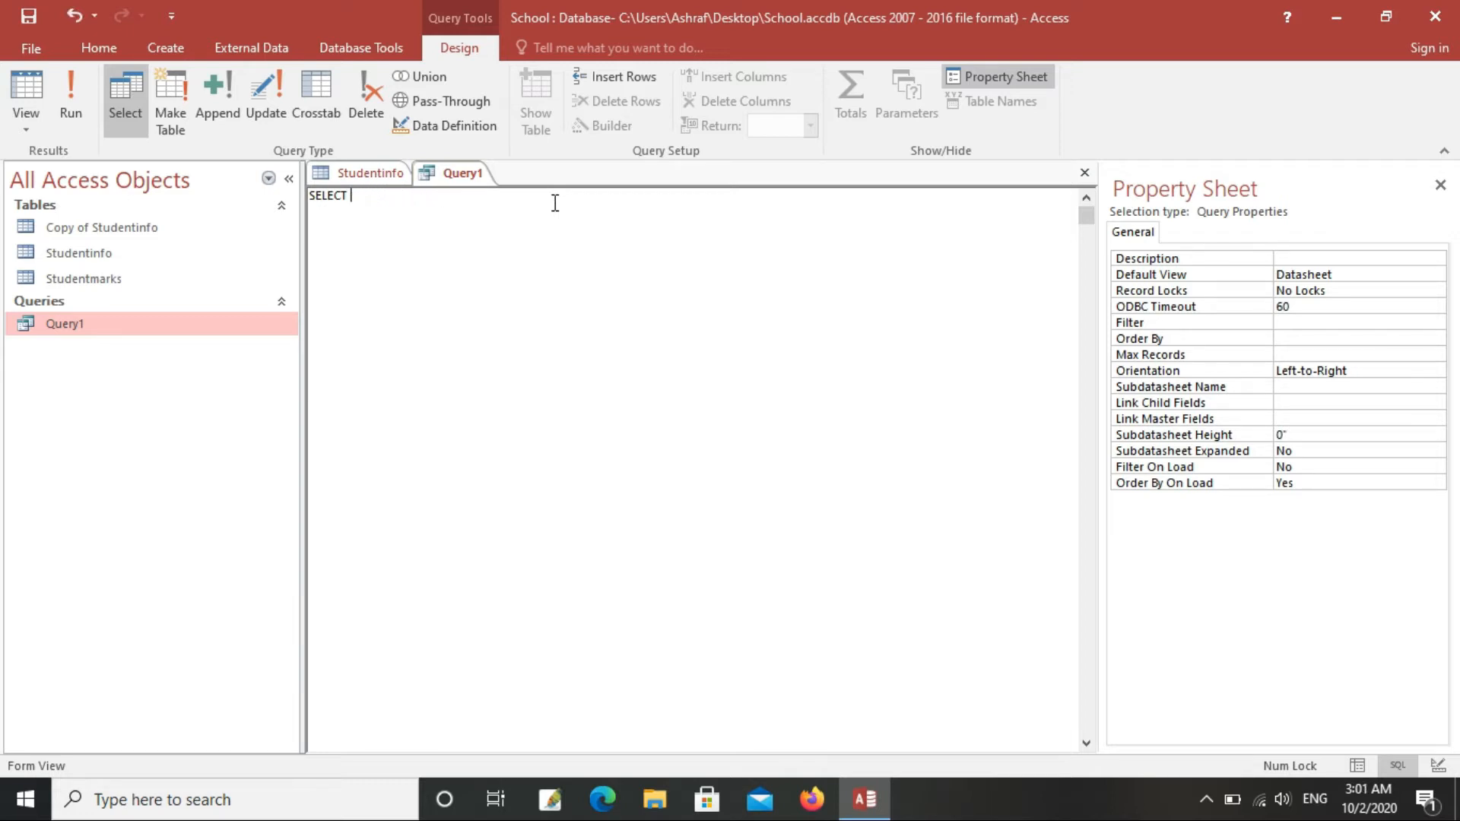
# Open the Studentmarks table and examine the Sub2 marks of each record.
pyautogui.doubleClick(84, 279)
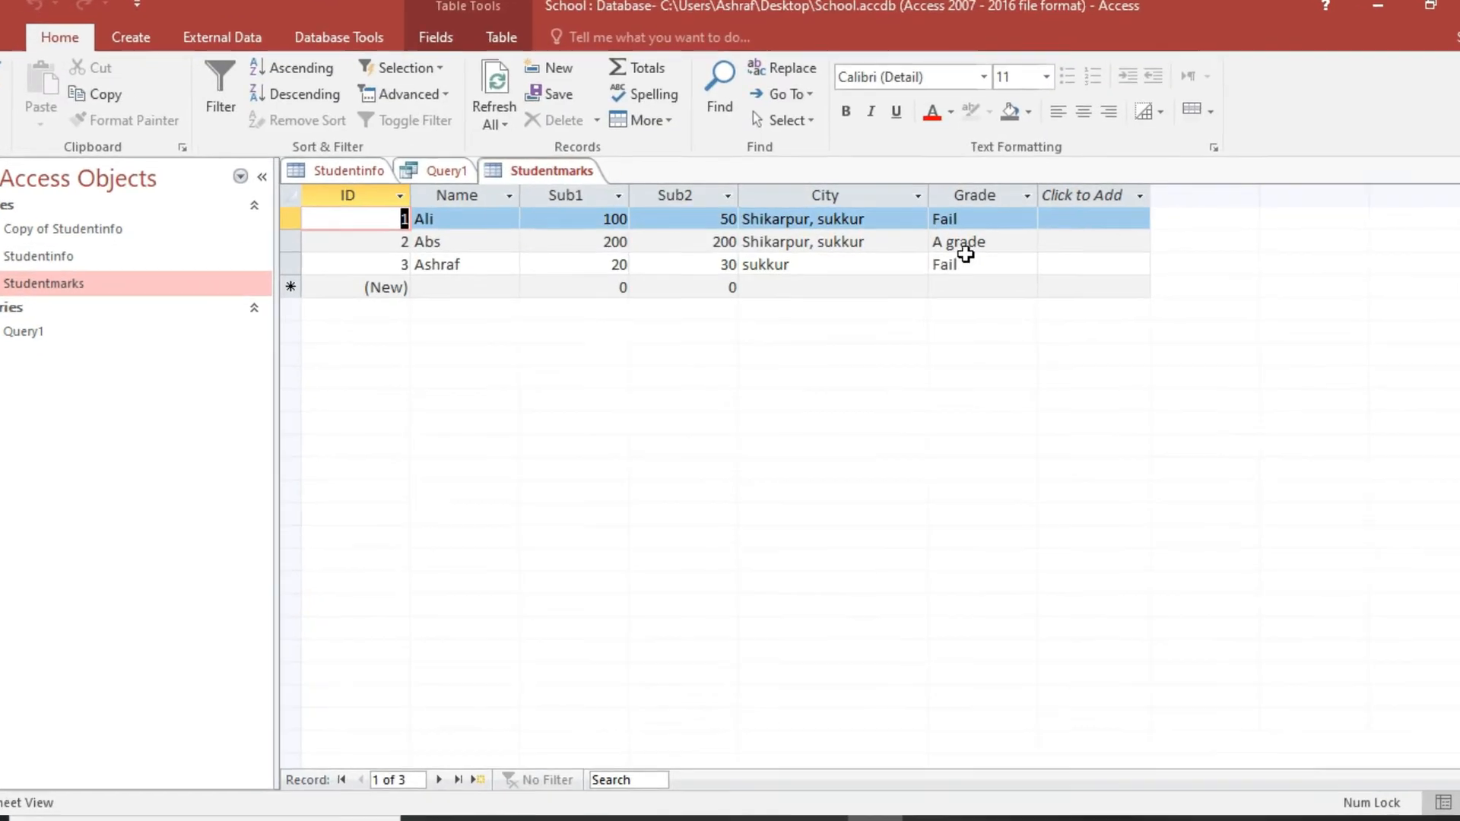
pyautogui.click(691, 218)
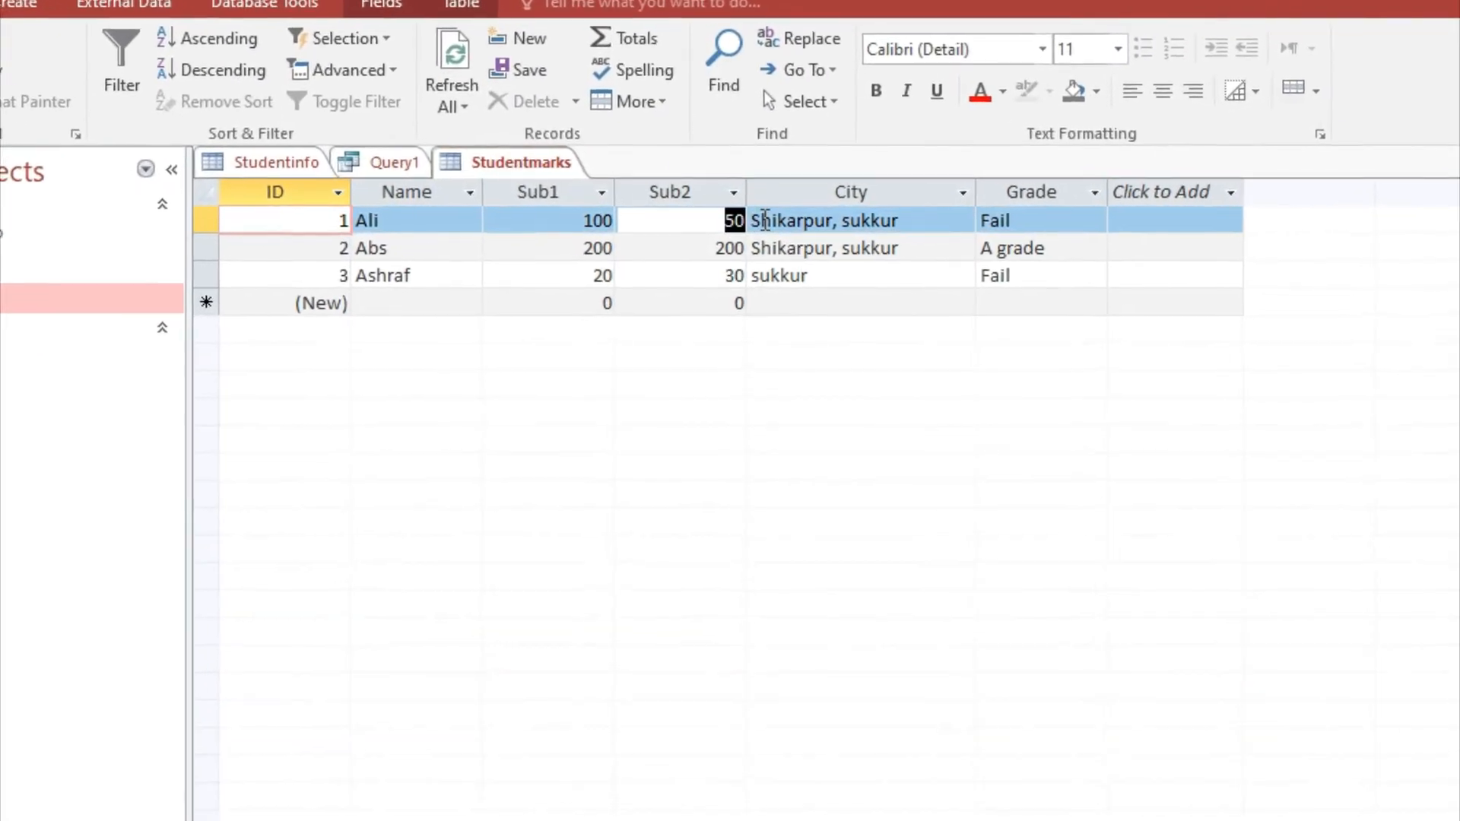
pyautogui.click(669, 251)
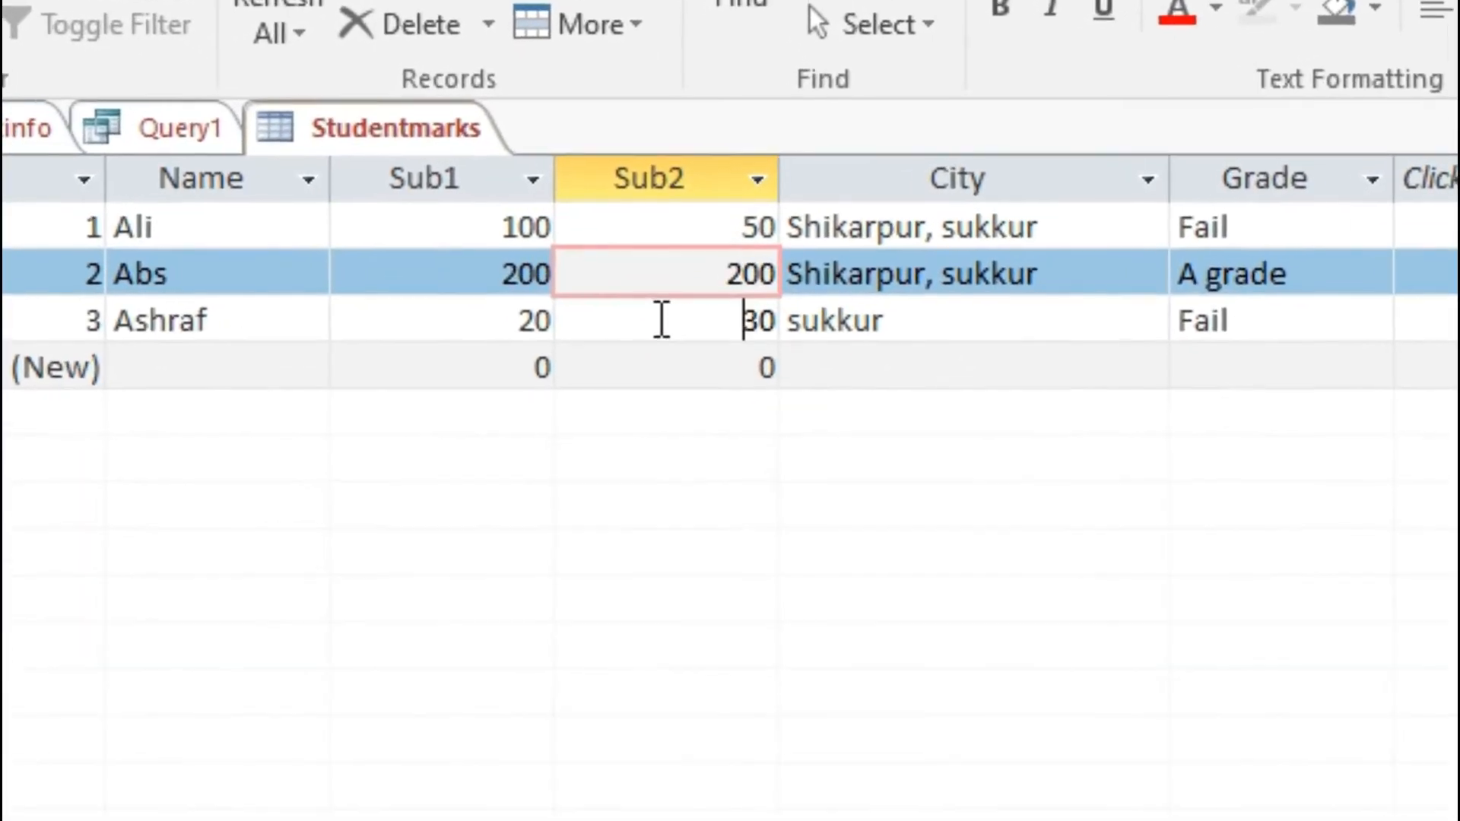
pyautogui.click(674, 303)
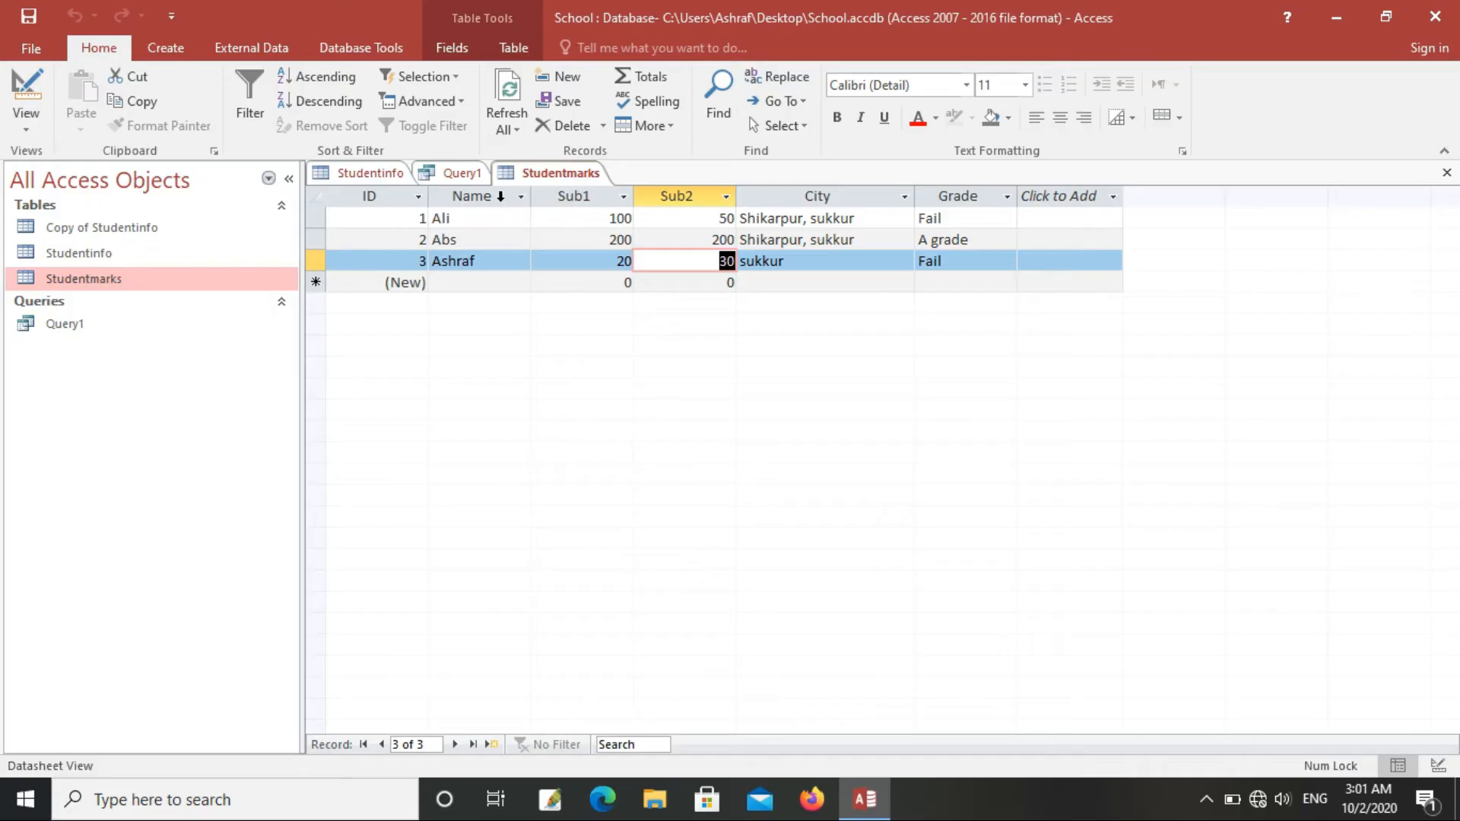
# Return to Query1 and extend the SELECT statement with Sum(sub2).
pyautogui.click(458, 172)
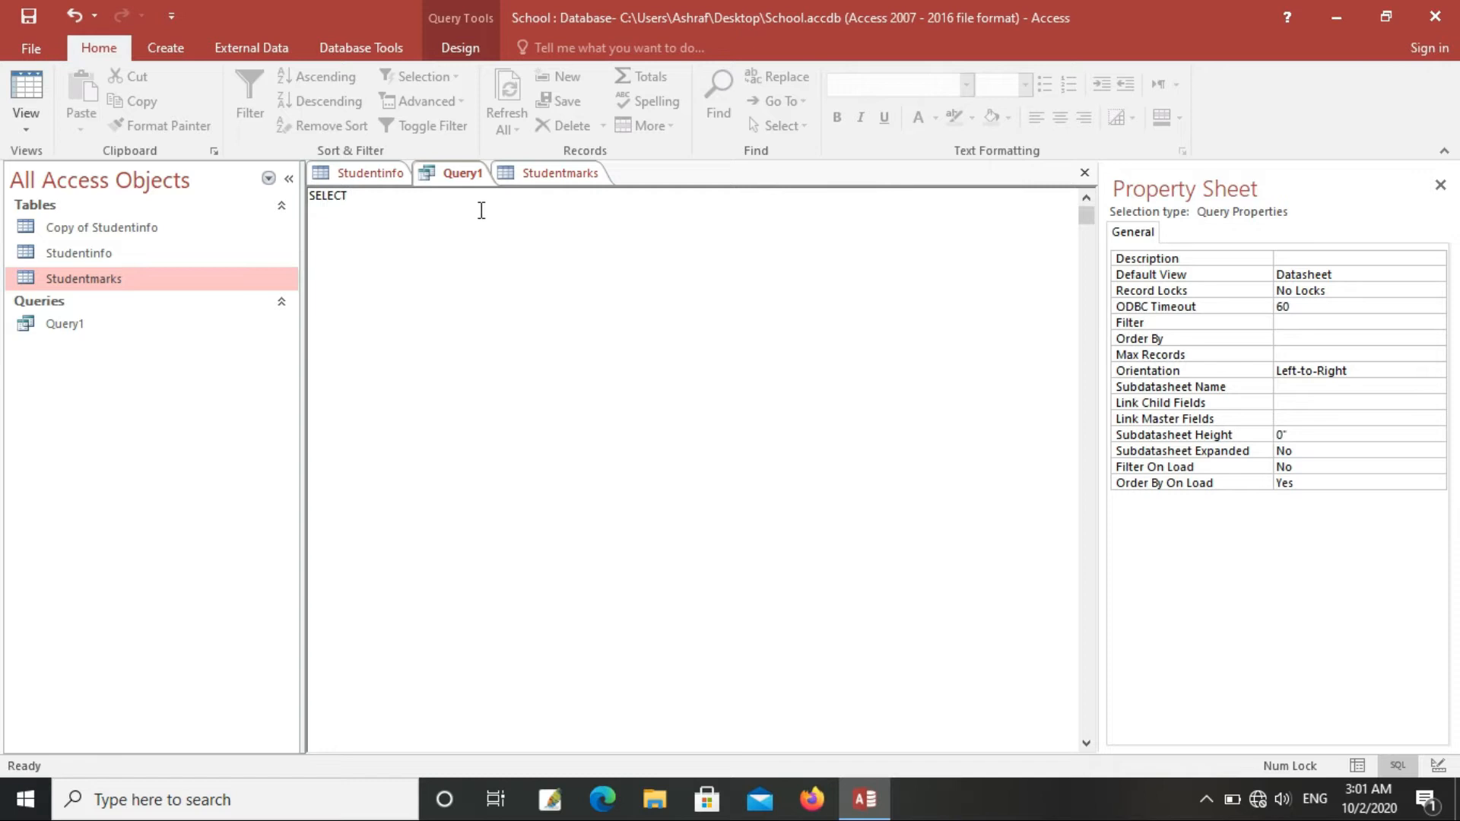
pyautogui.write('Sum')
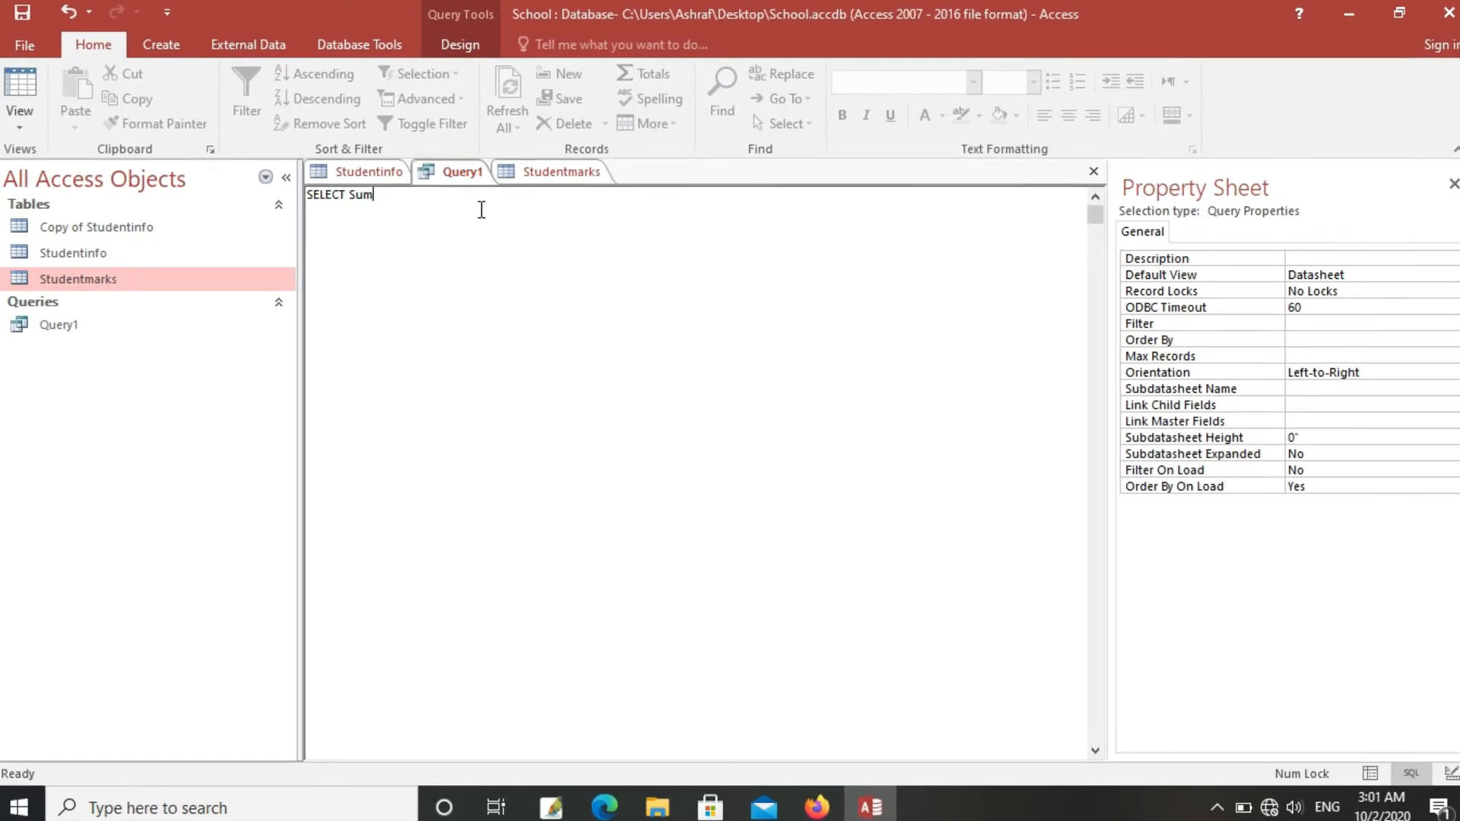
pyautogui.write('(')
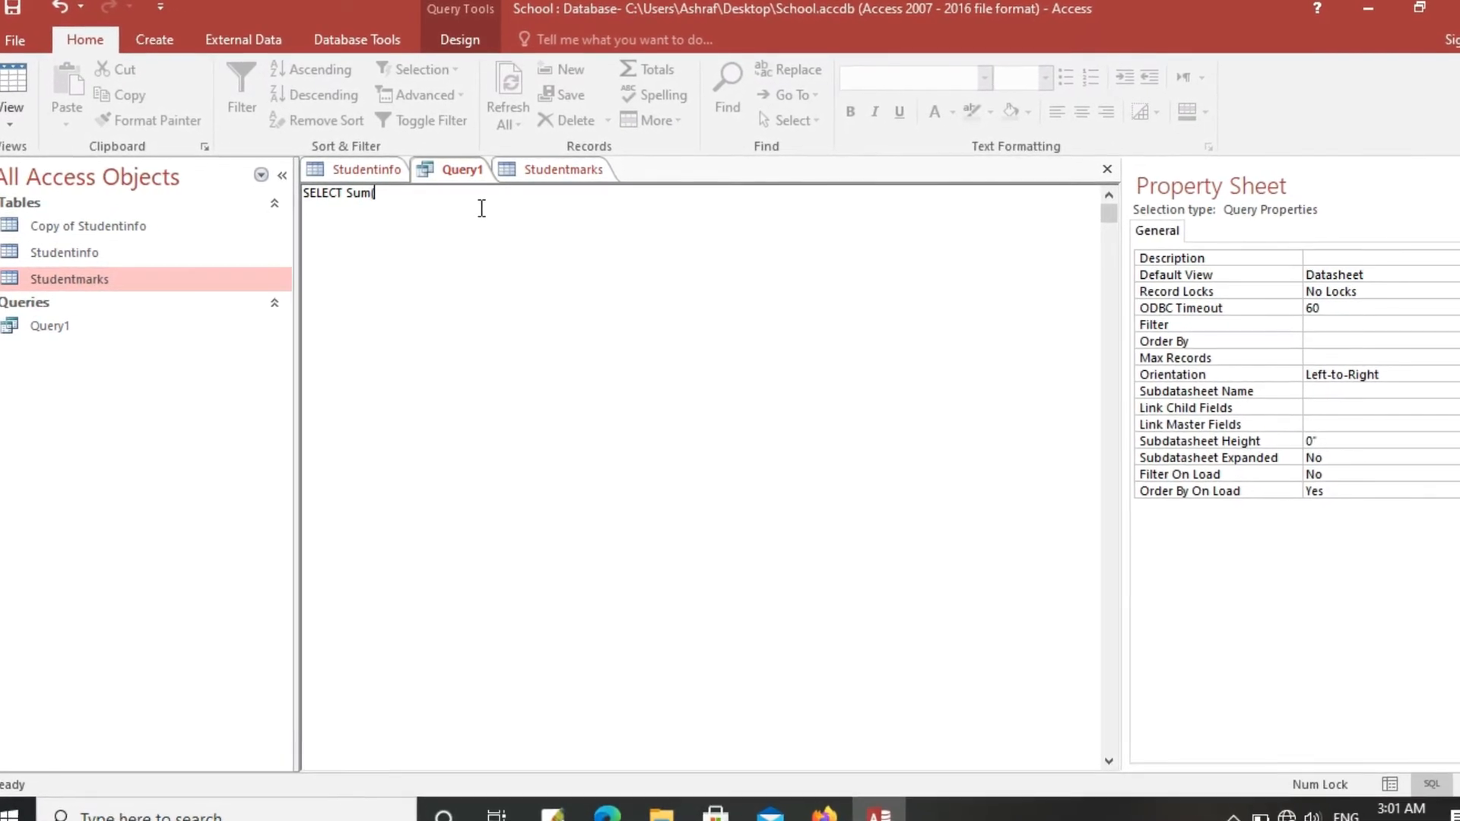
pyautogui.write('sun')
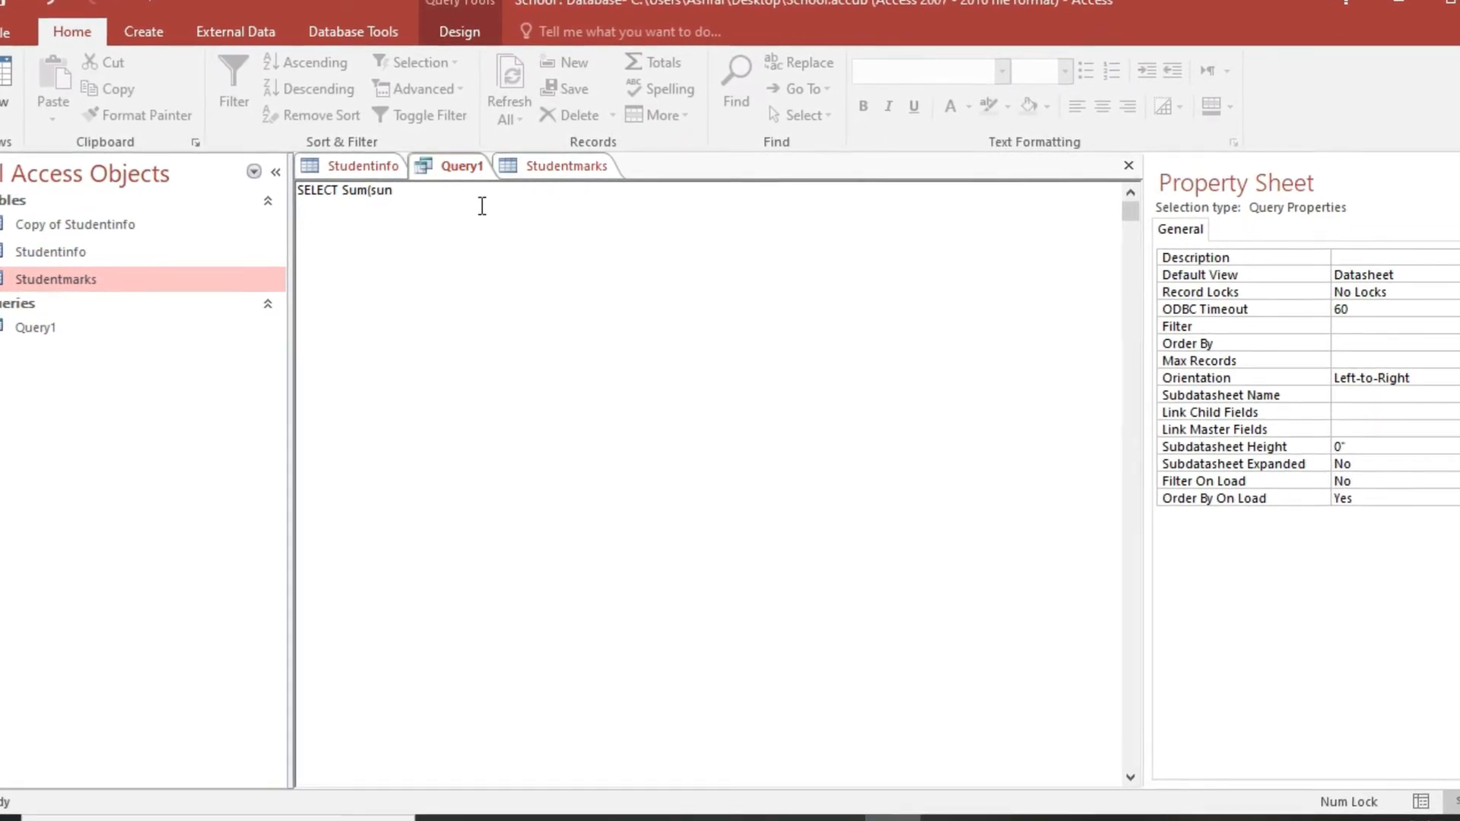
pyautogui.press('BackSpace')
pyautogui.write('b')
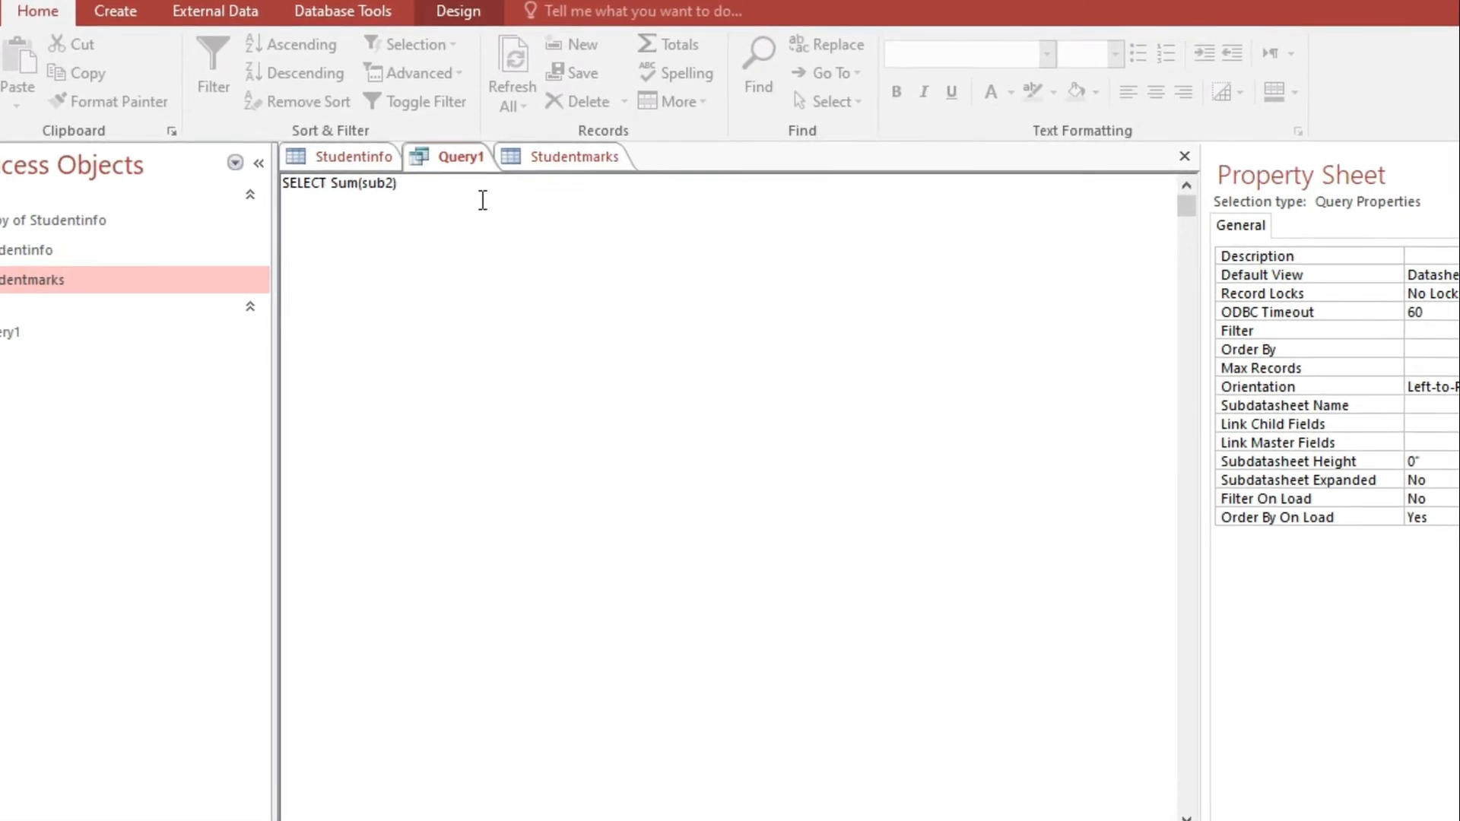
pyautogui.write('2)')
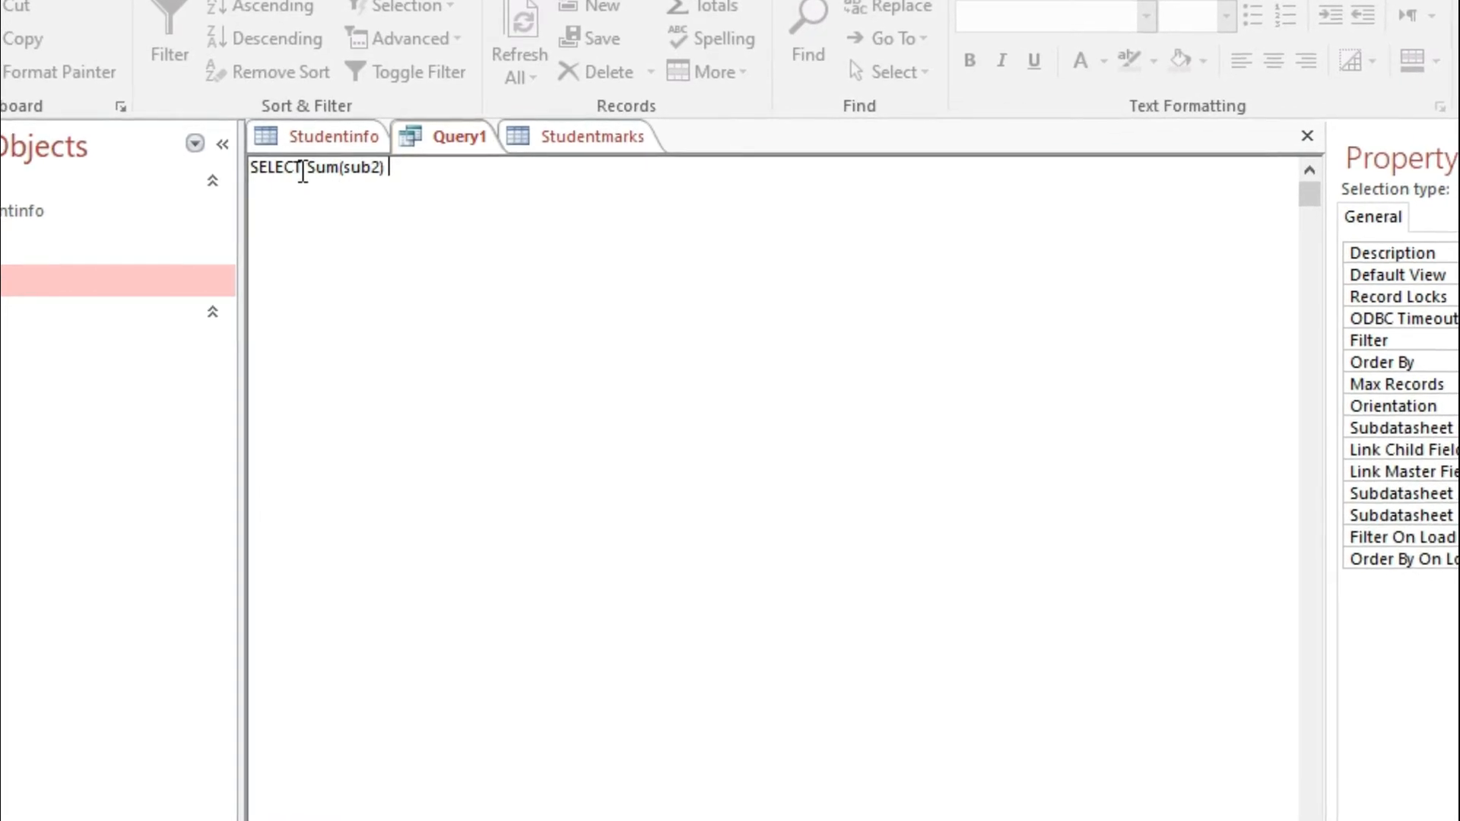
# Complete the Query1 statement with from studentmarks after Sum(sub2).
pyautogui.moveTo(308, 169); pyautogui.dragTo(392, 172)
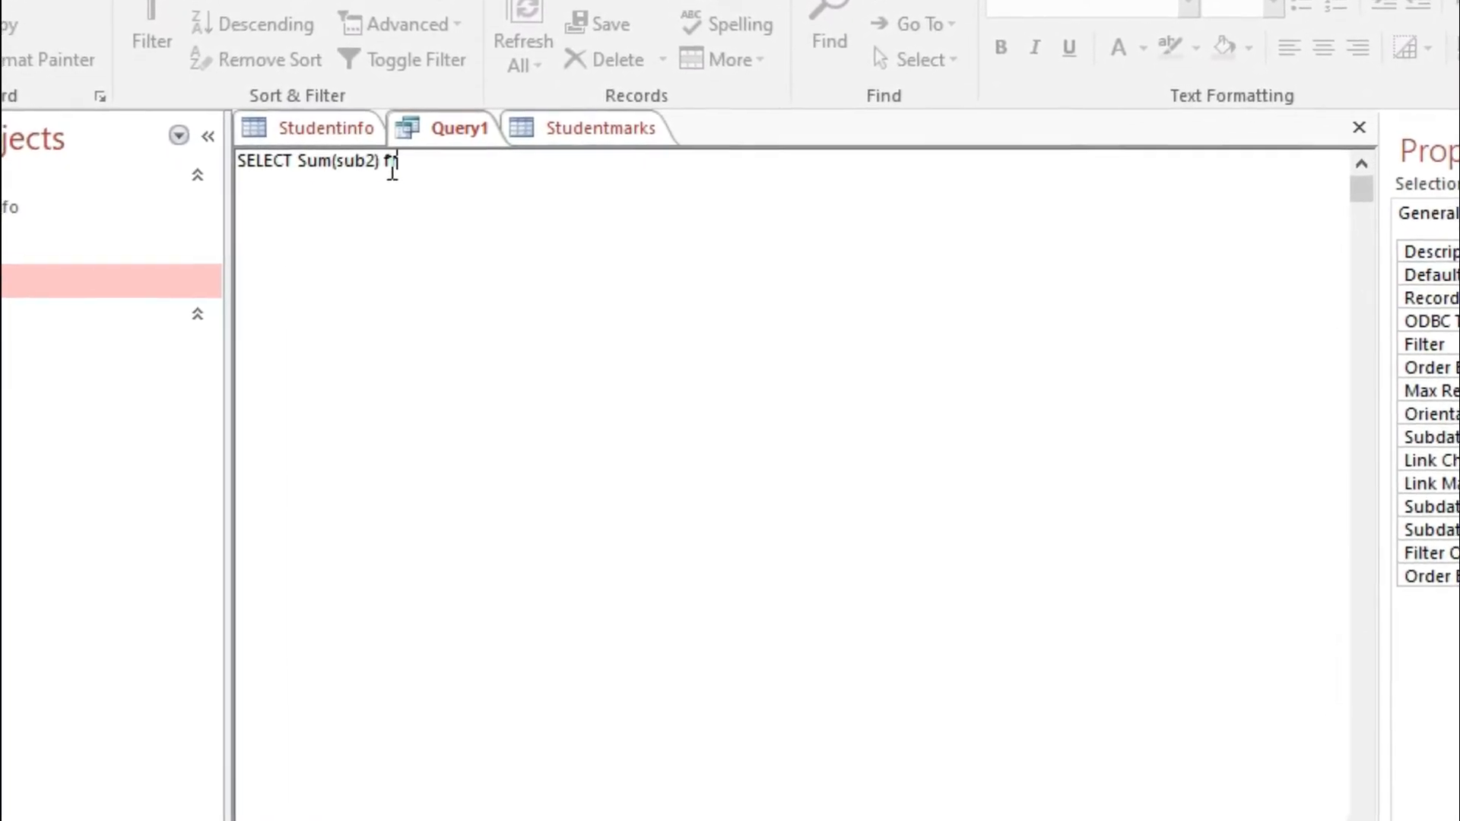
pyautogui.write('om')
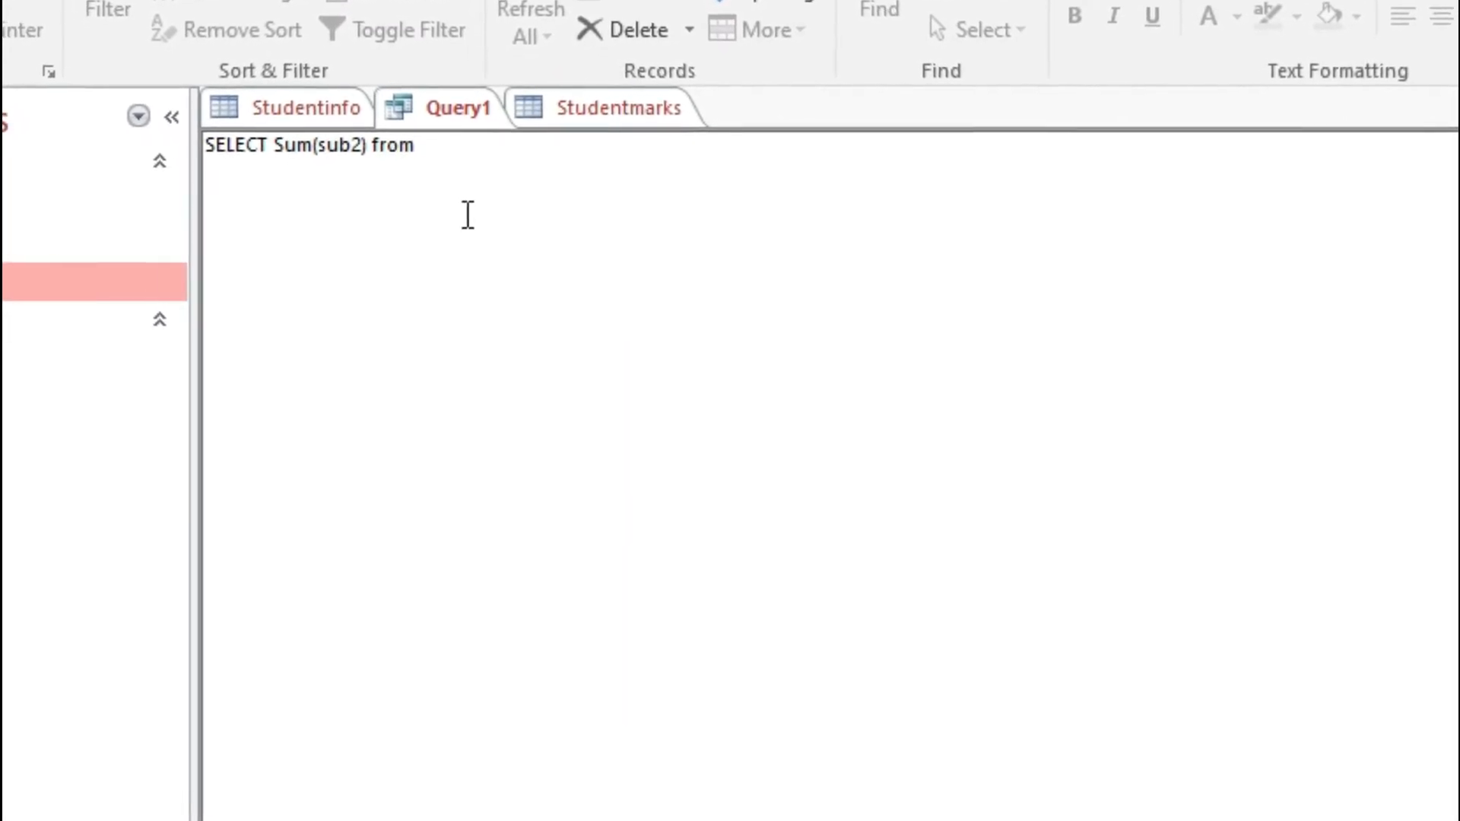
pyautogui.write('st')
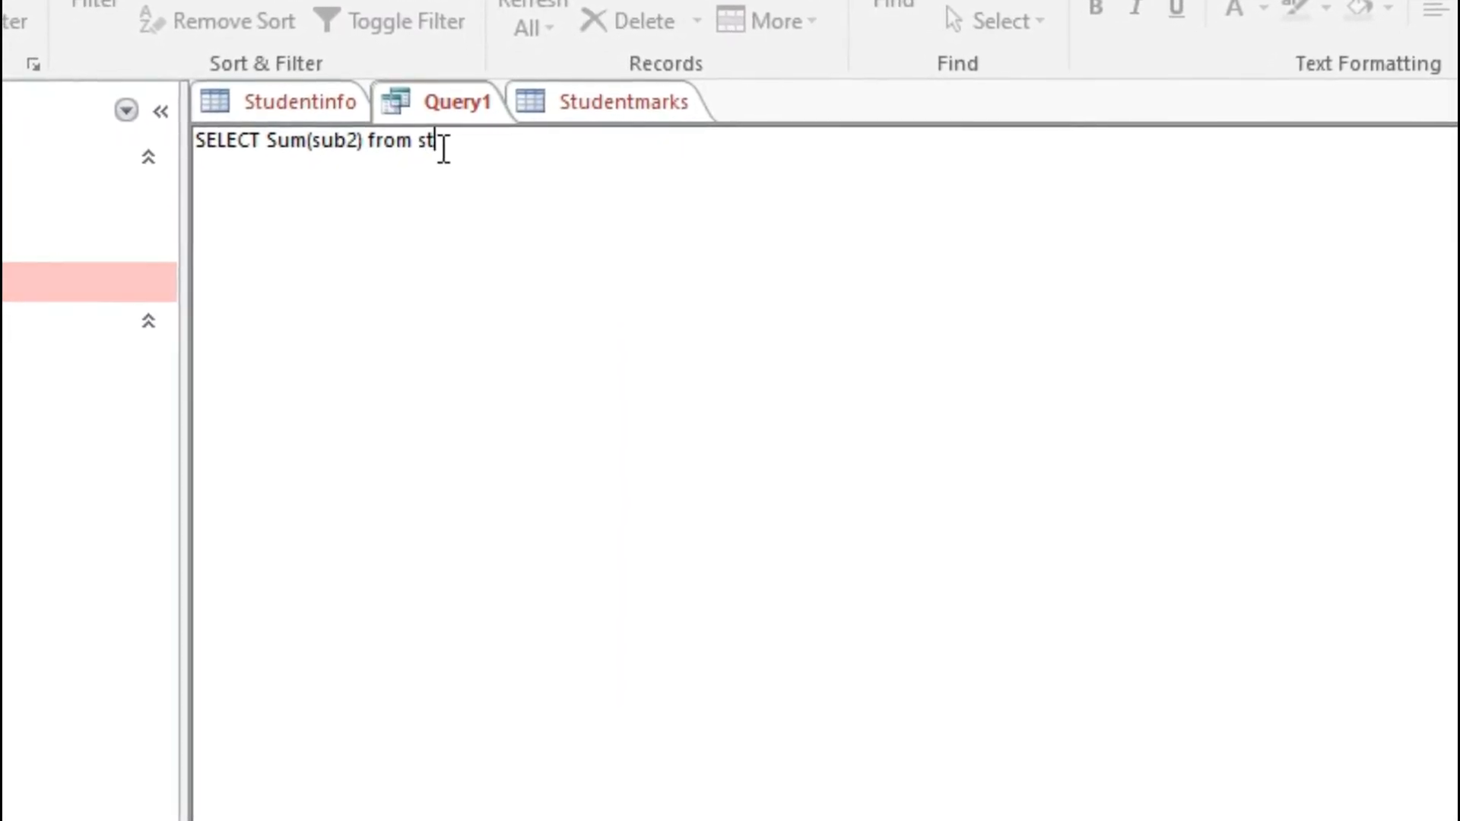
pyautogui.write('udentmarks')
pyautogui.moveTo(570, 123); pyautogui.dragTo(215, 81)
pyautogui.click(338, 113)
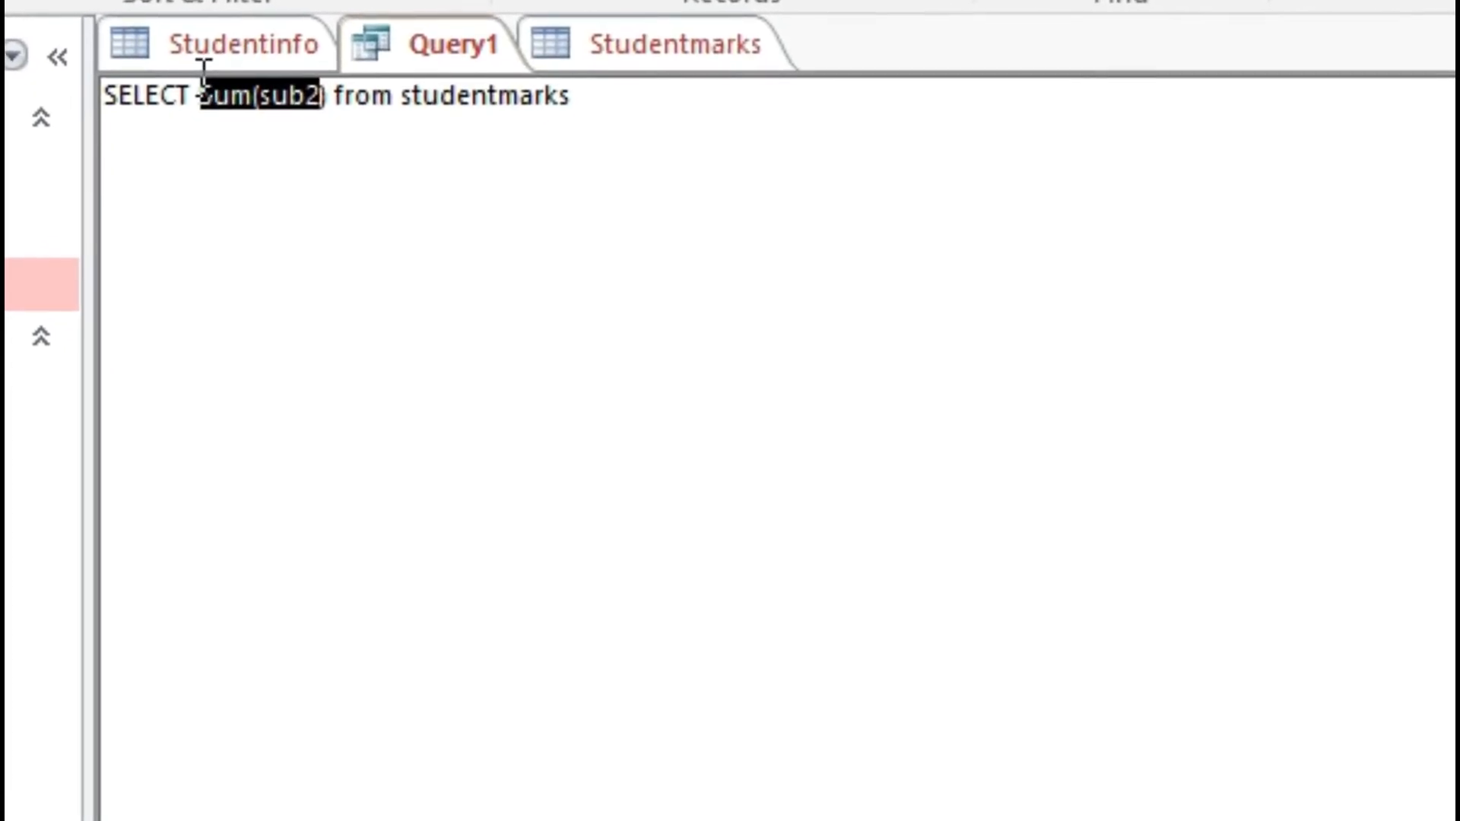
pyautogui.click(242, 98)
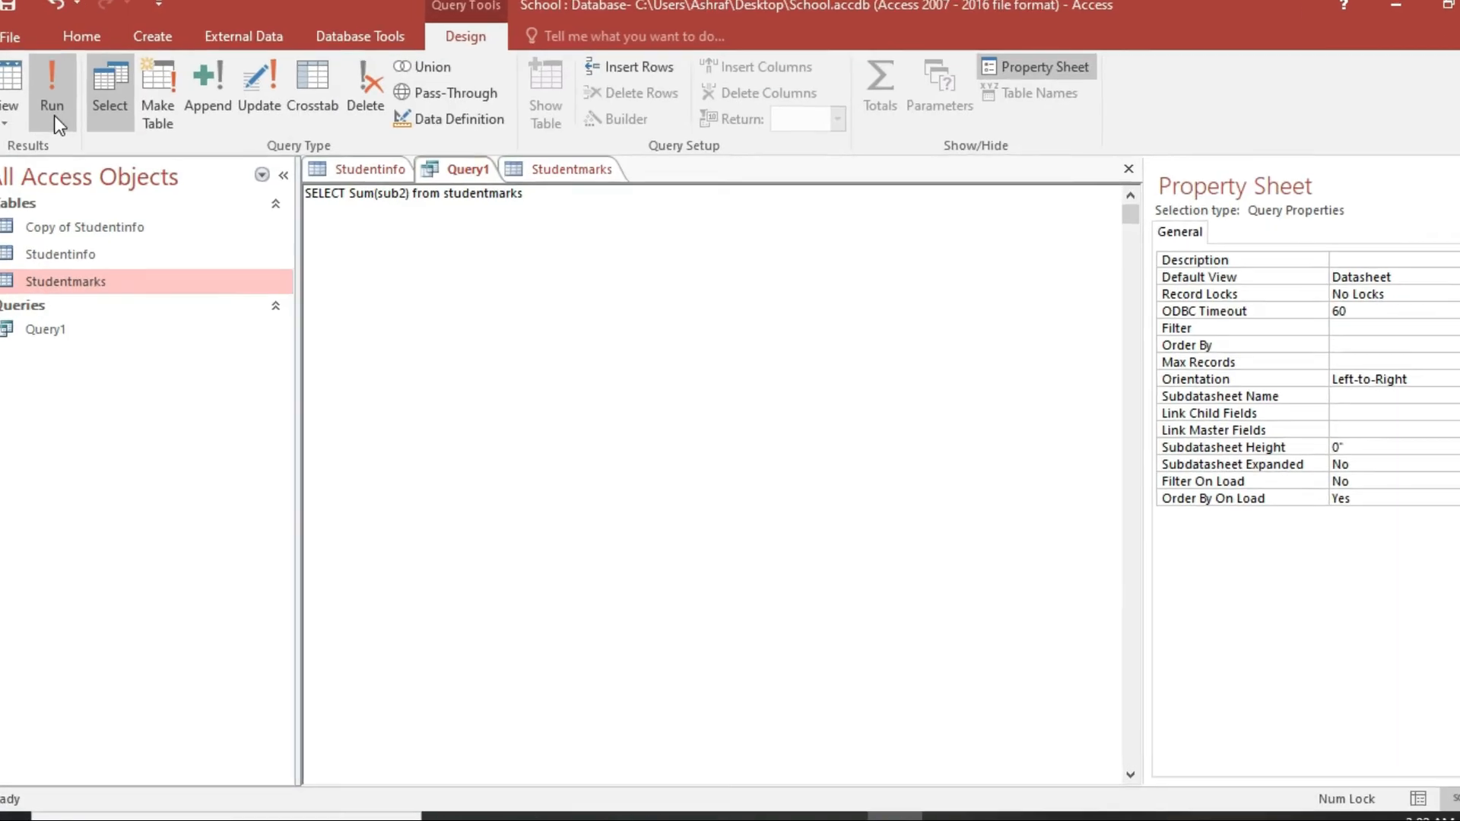
# Run Query1 and inspect the summed value in the result datasheet.
pyautogui.click(54, 114)
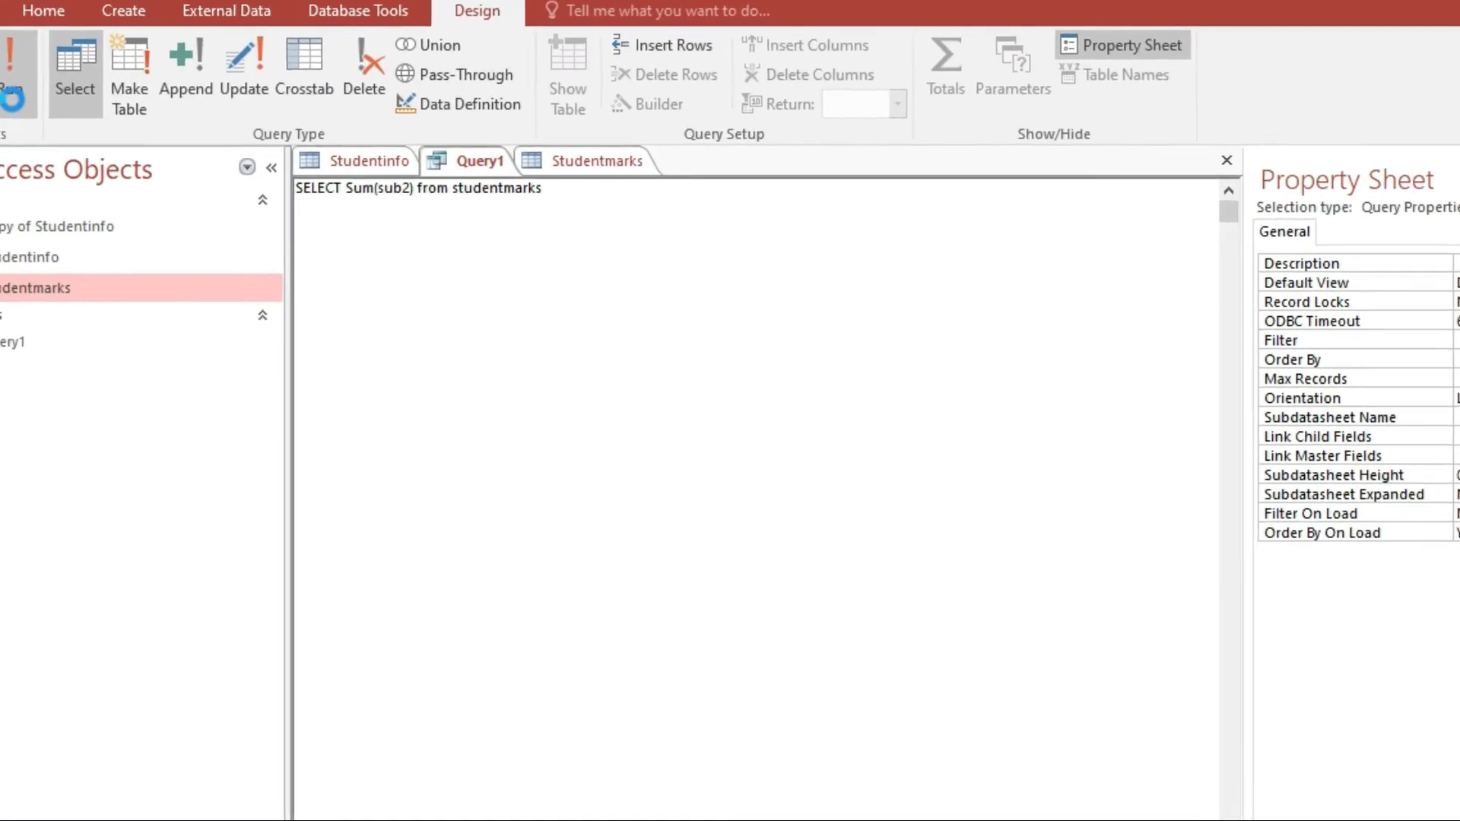
pyautogui.click(390, 229)
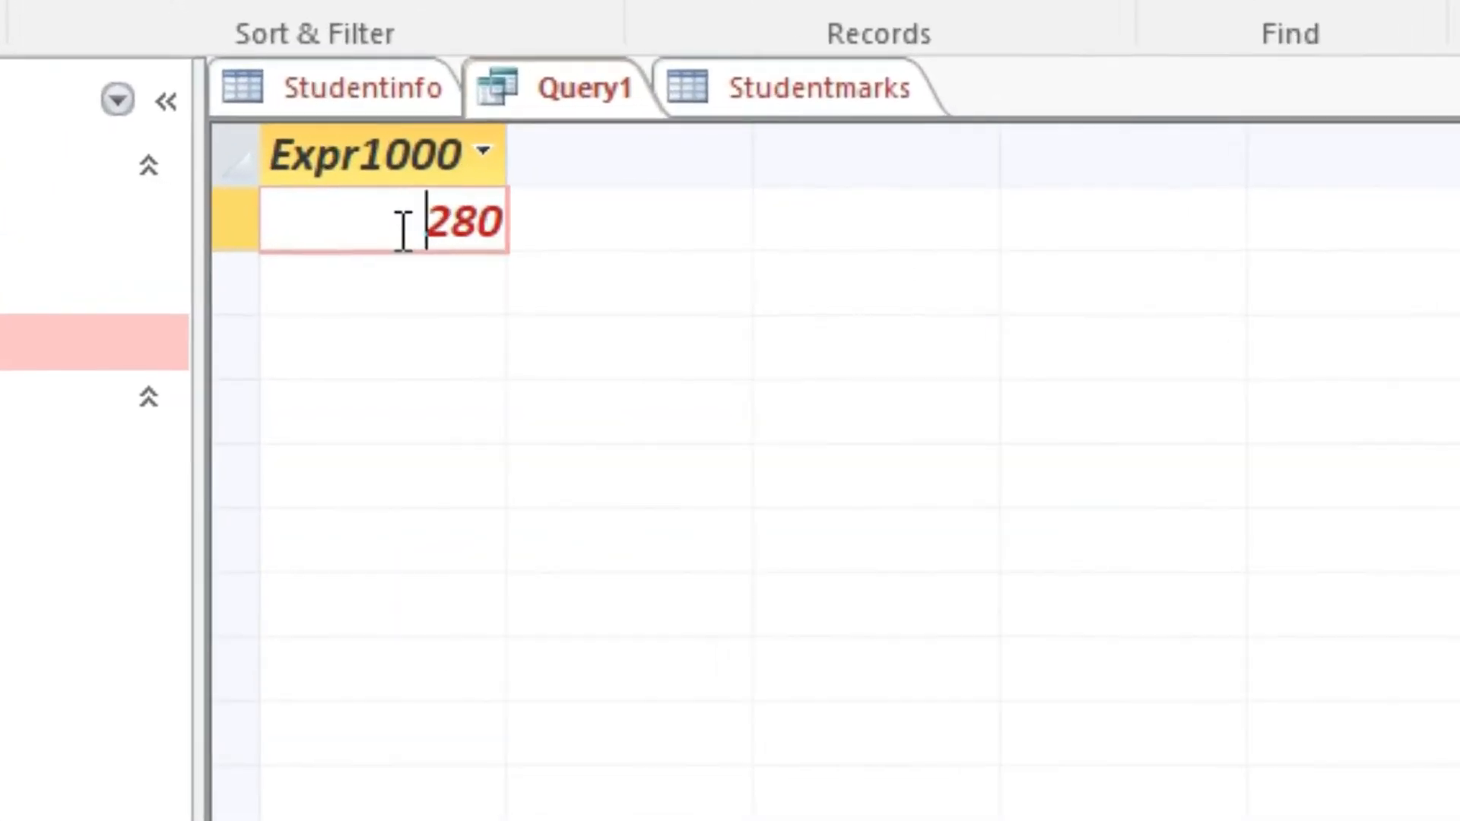
pyautogui.moveTo(427, 228); pyautogui.dragTo(490, 228)
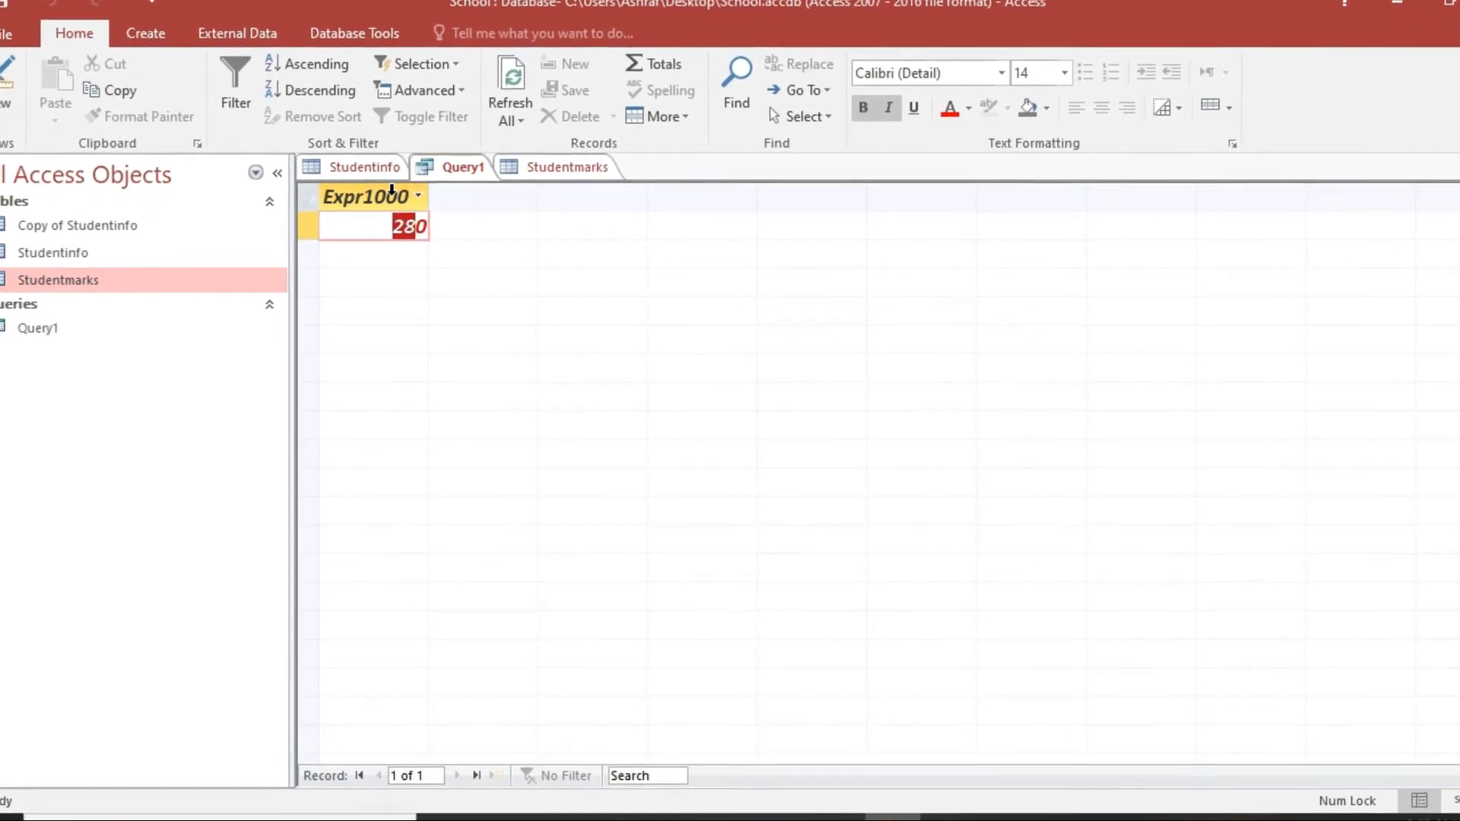
# Review the Studentmarks table's Sub1 and Sub2 values to check the query's sum against the Sub2 marks.
pyautogui.click(353, 169)
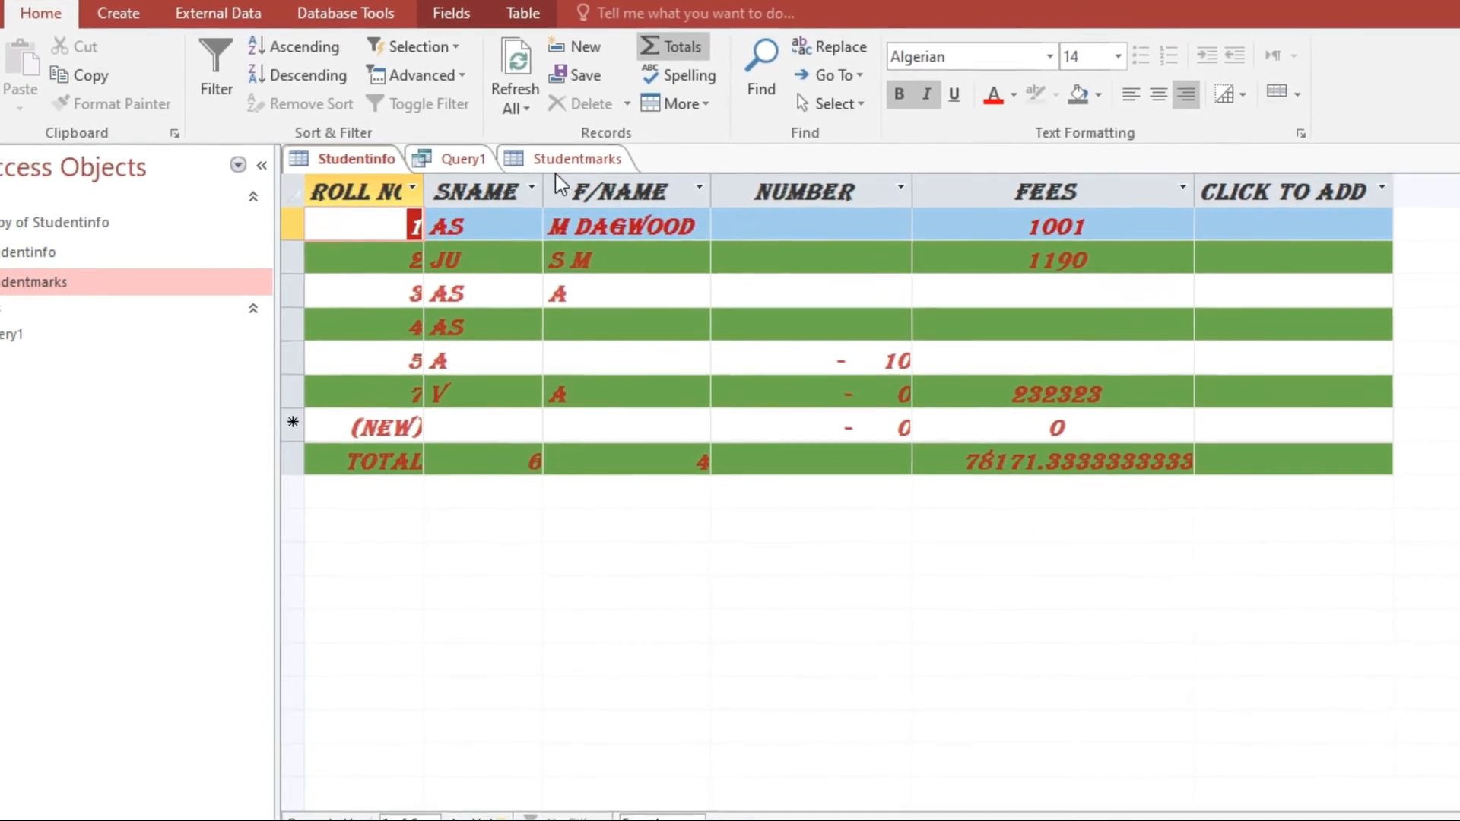
pyautogui.click(587, 161)
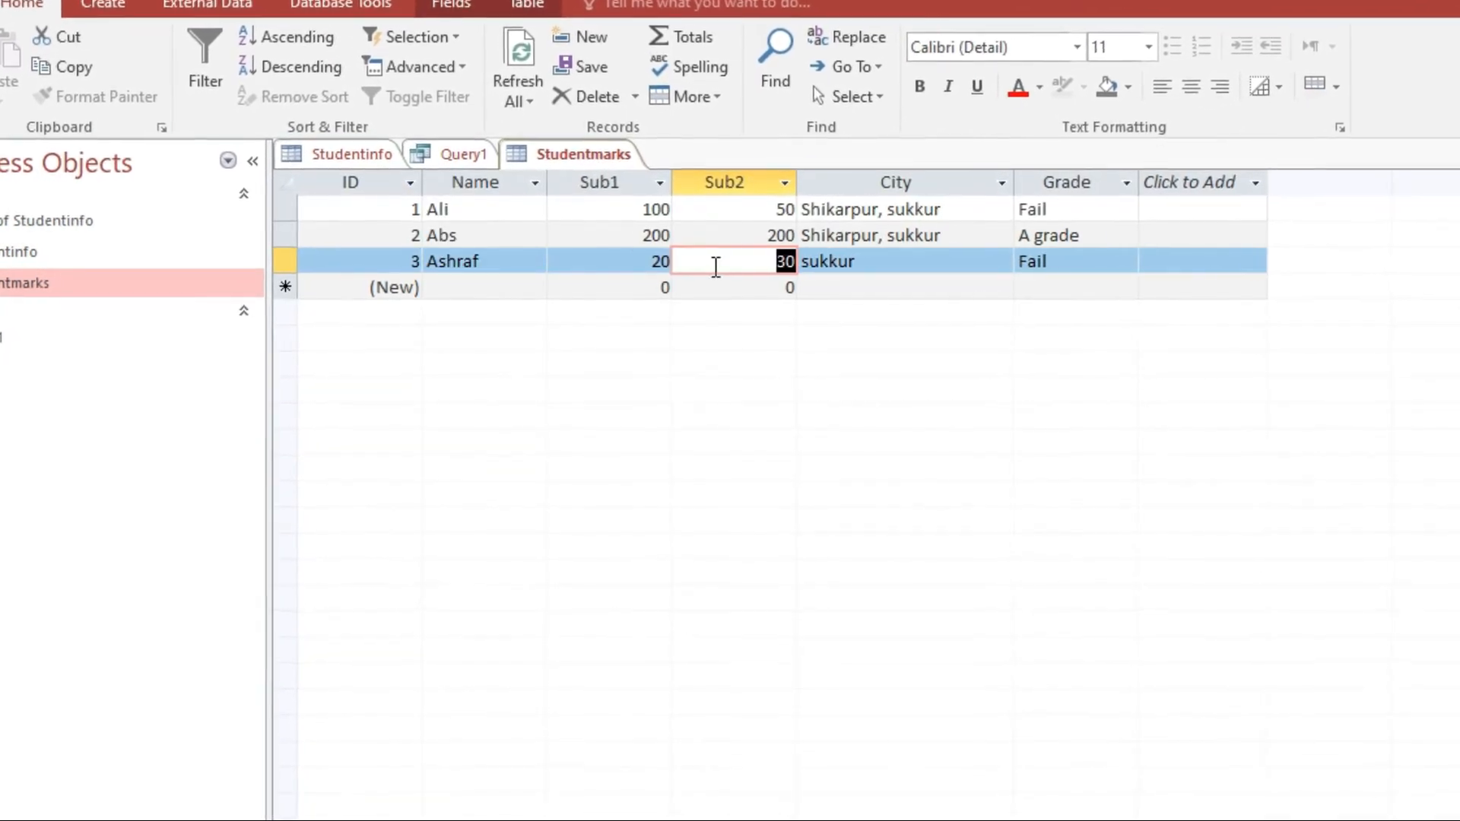
pyautogui.click(617, 212)
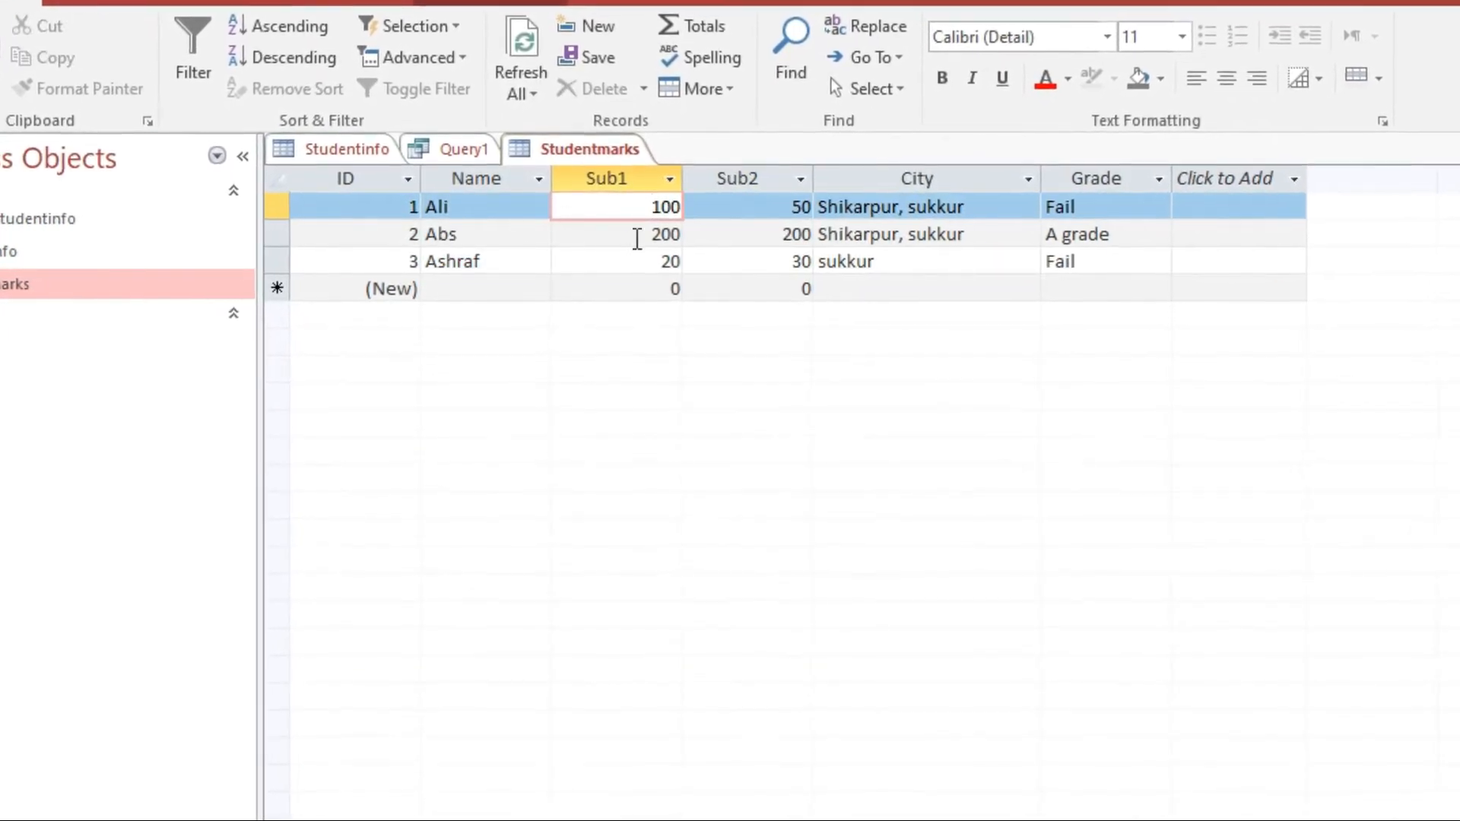
pyautogui.click(806, 203)
pyautogui.doubleClick(806, 203)
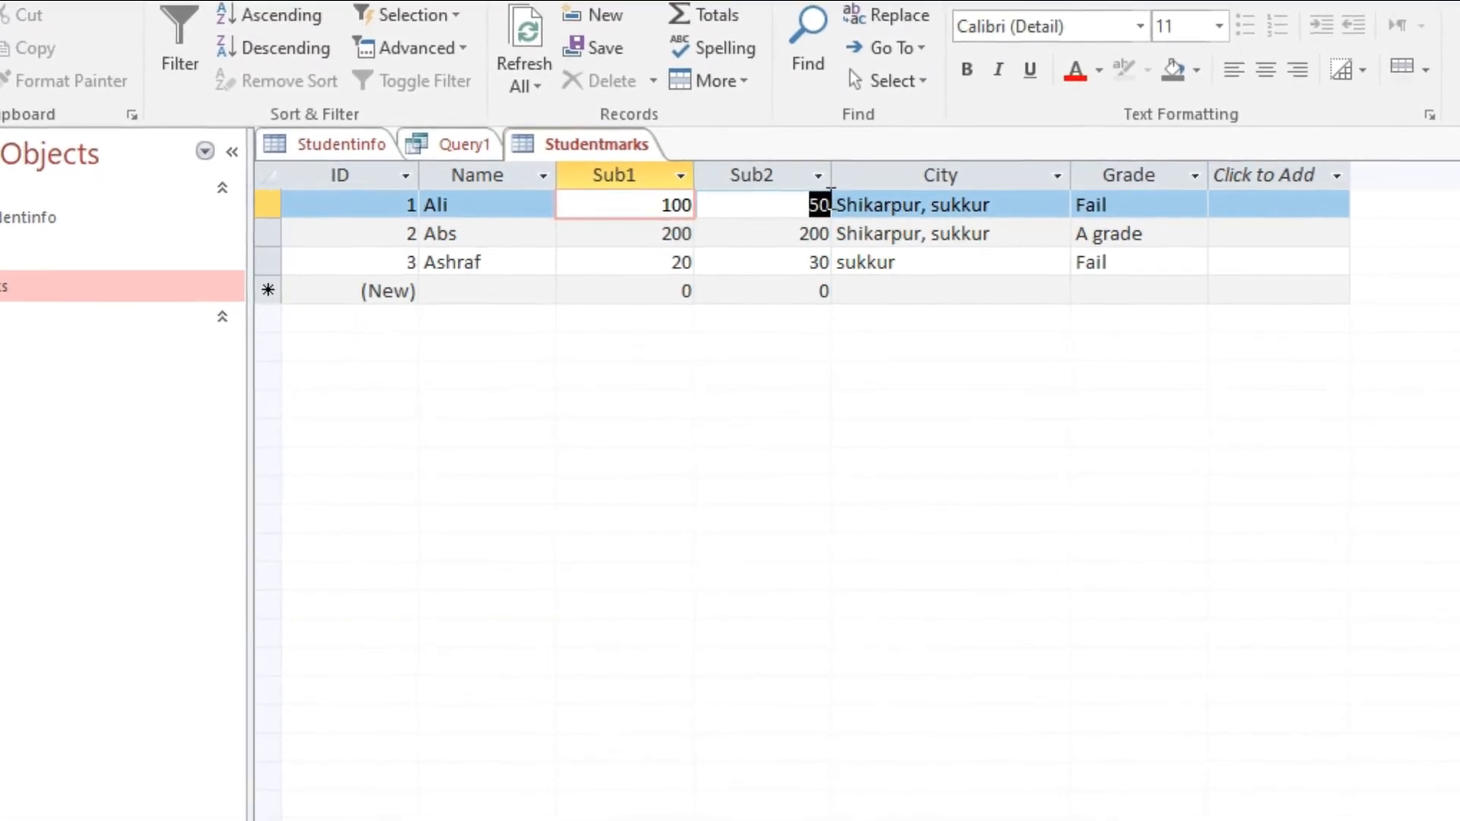
pyautogui.moveTo(764, 231); pyautogui.dragTo(907, 276)
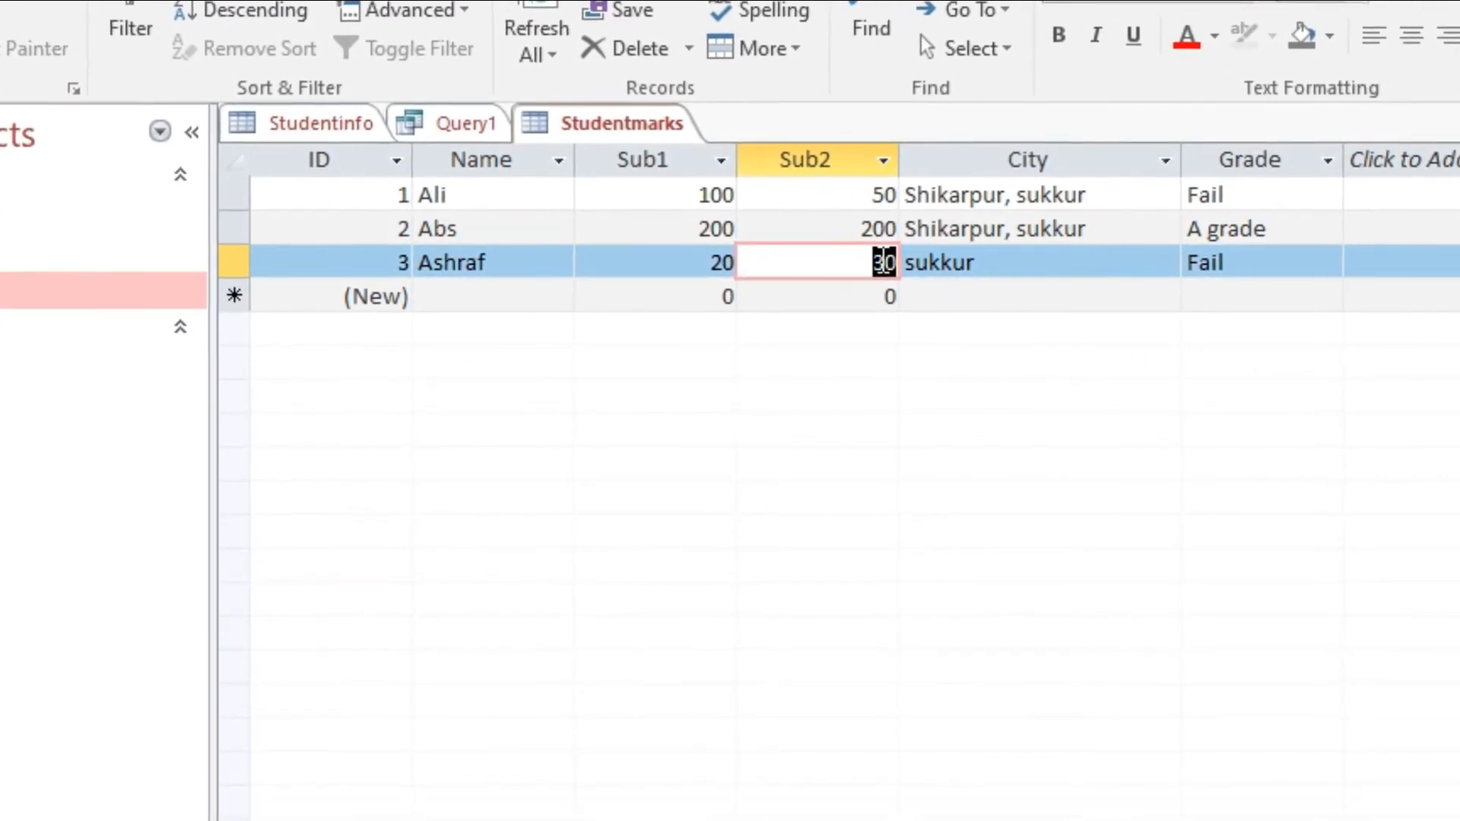
pyautogui.click(865, 229)
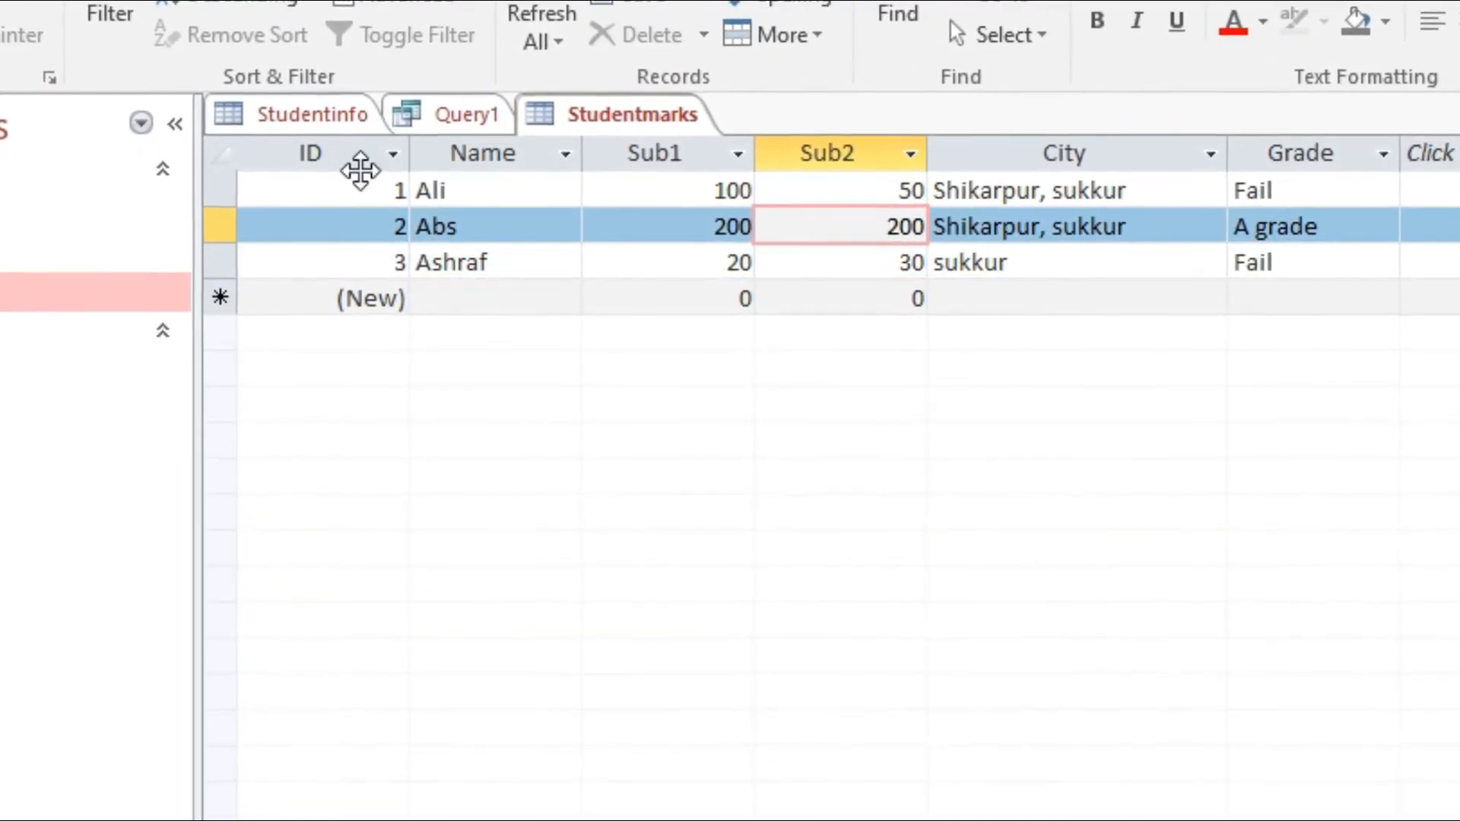
# Reopen Query1 in SQL view, add the alias "as total" after Sum(sub2), and run the query.
pyautogui.click(487, 114)
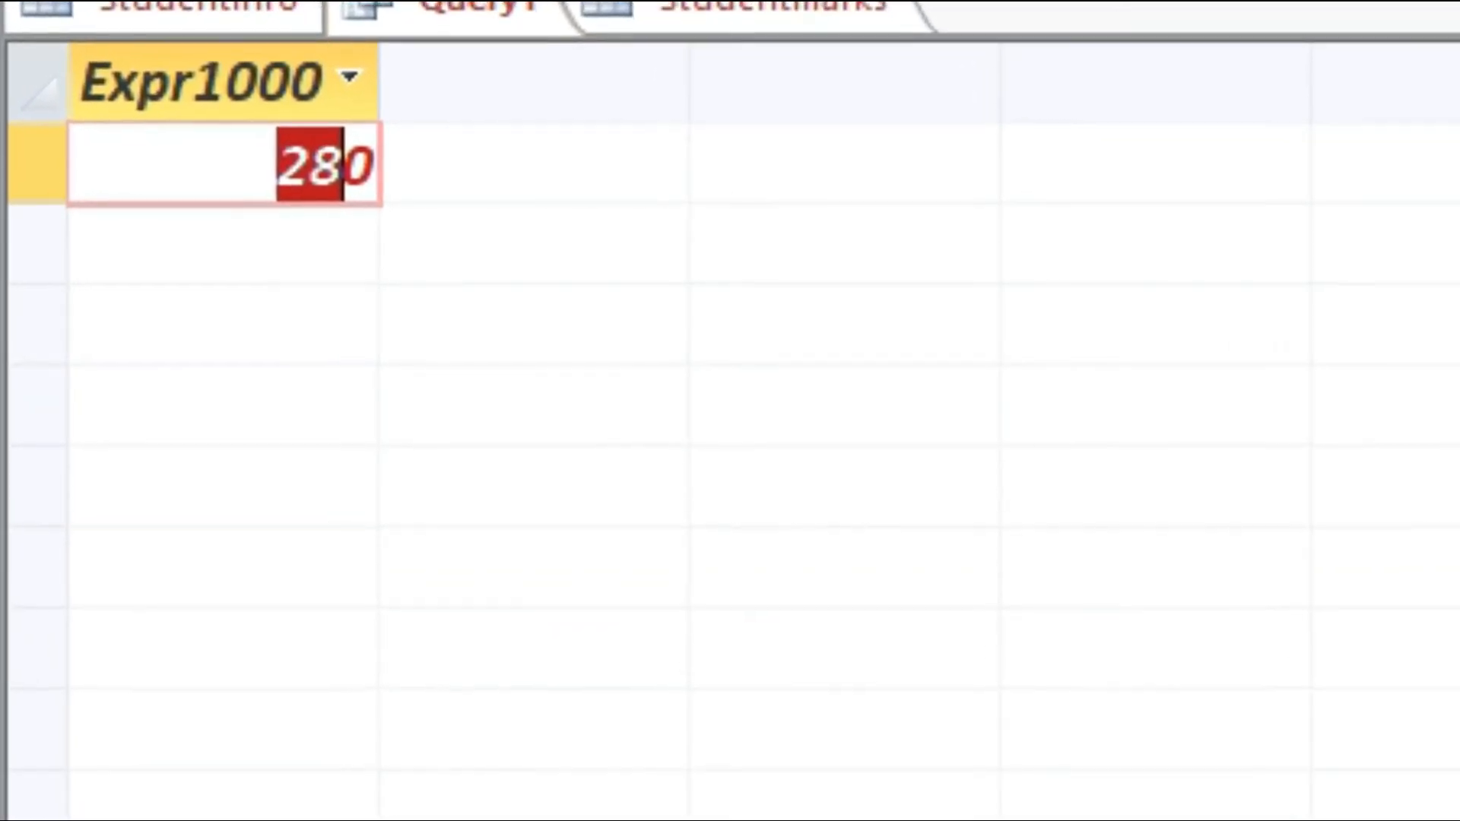
pyautogui.click(26, 114)
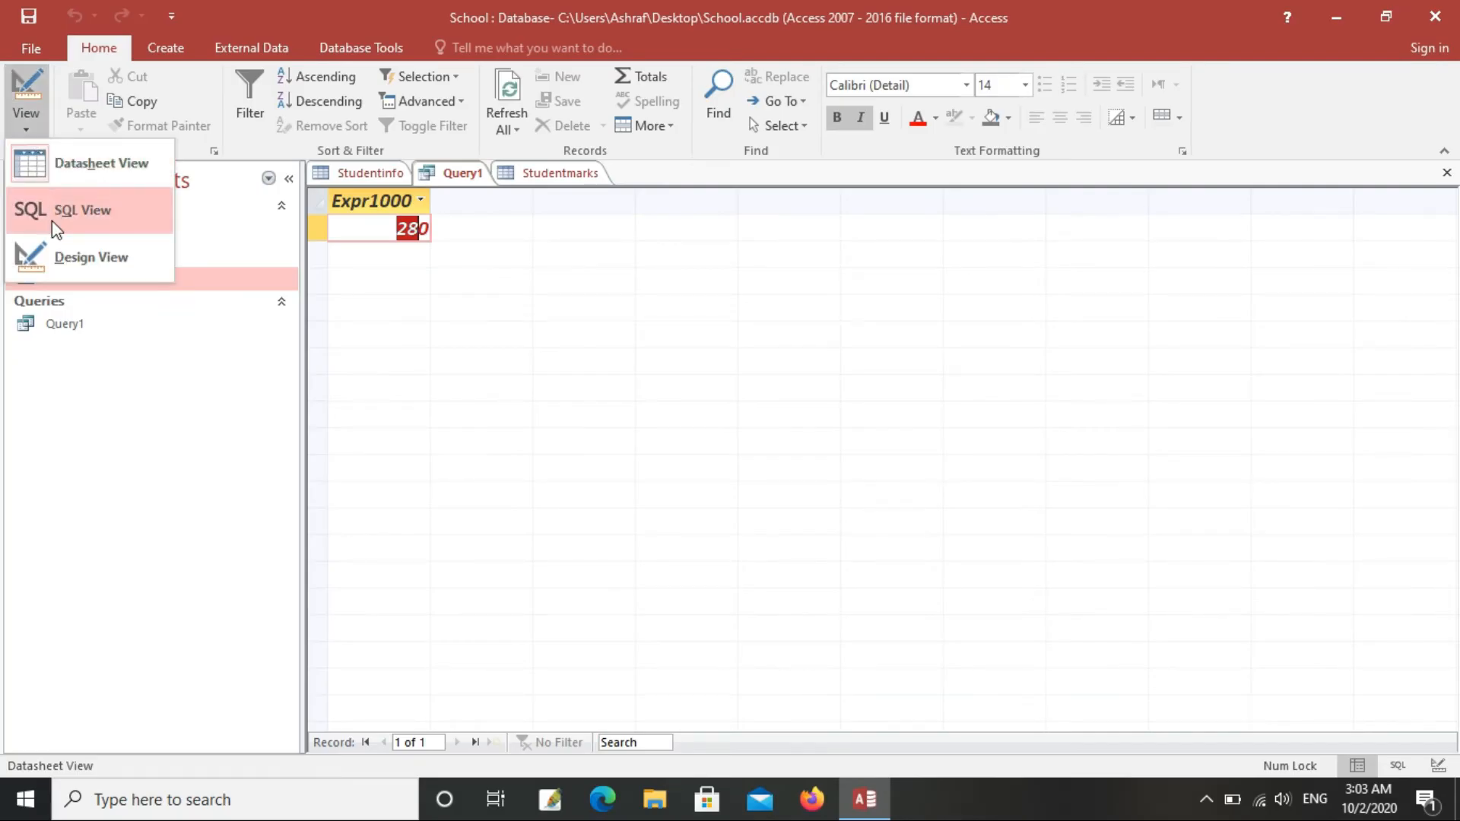
pyautogui.click(52, 220)
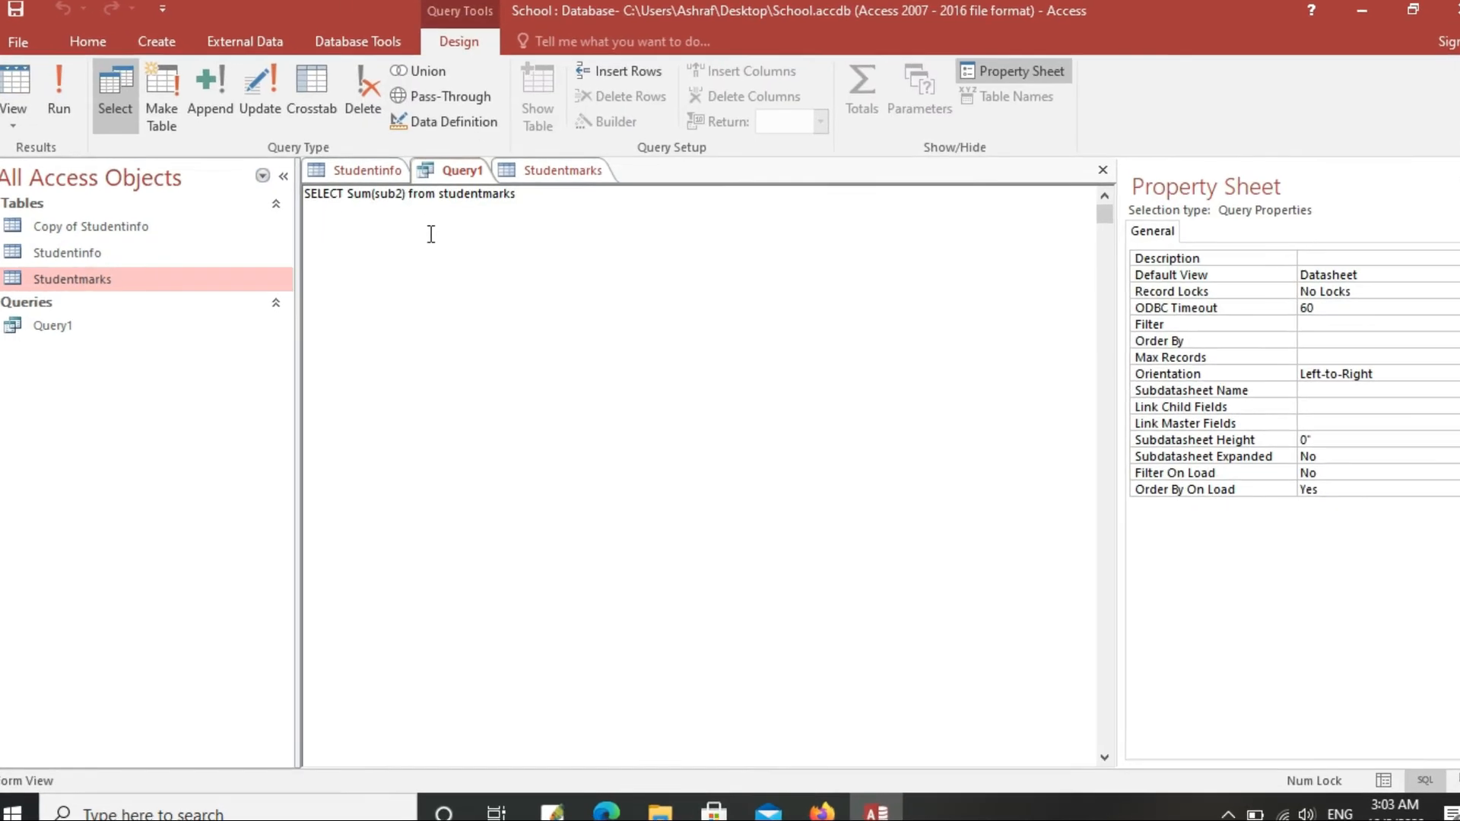
pyautogui.write('as ')
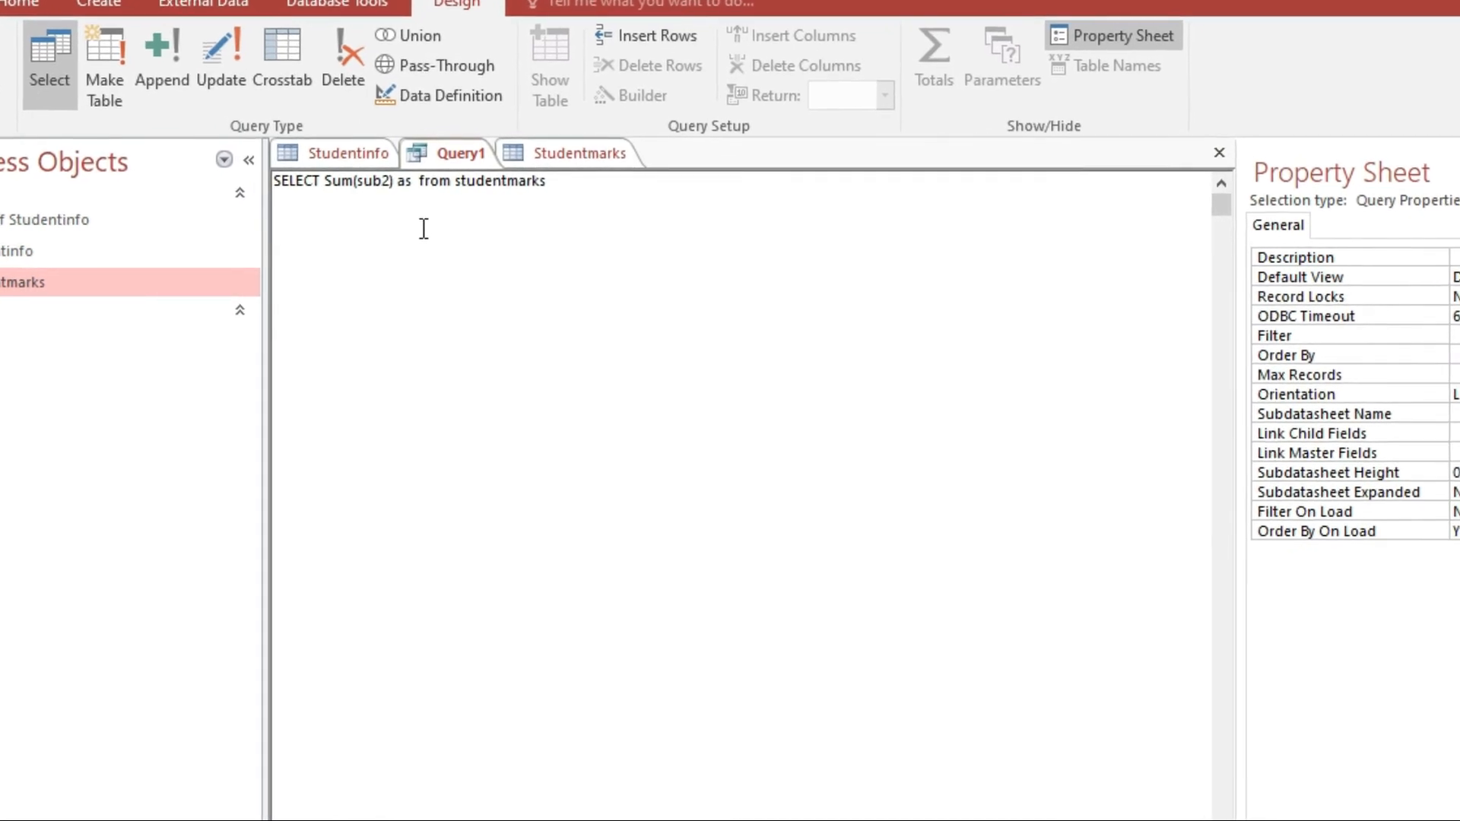
pyautogui.write('tot')
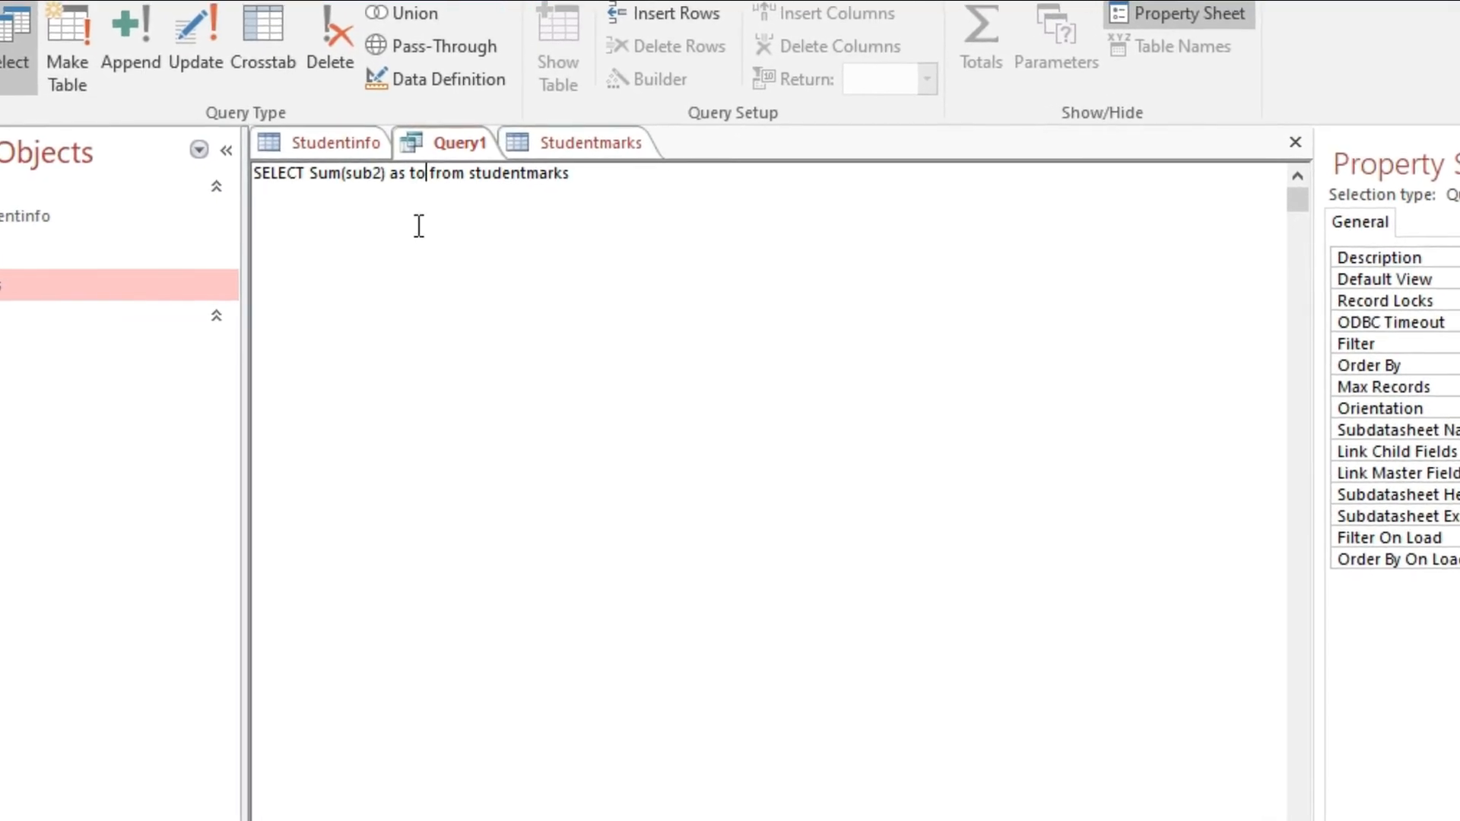
pyautogui.write('al')
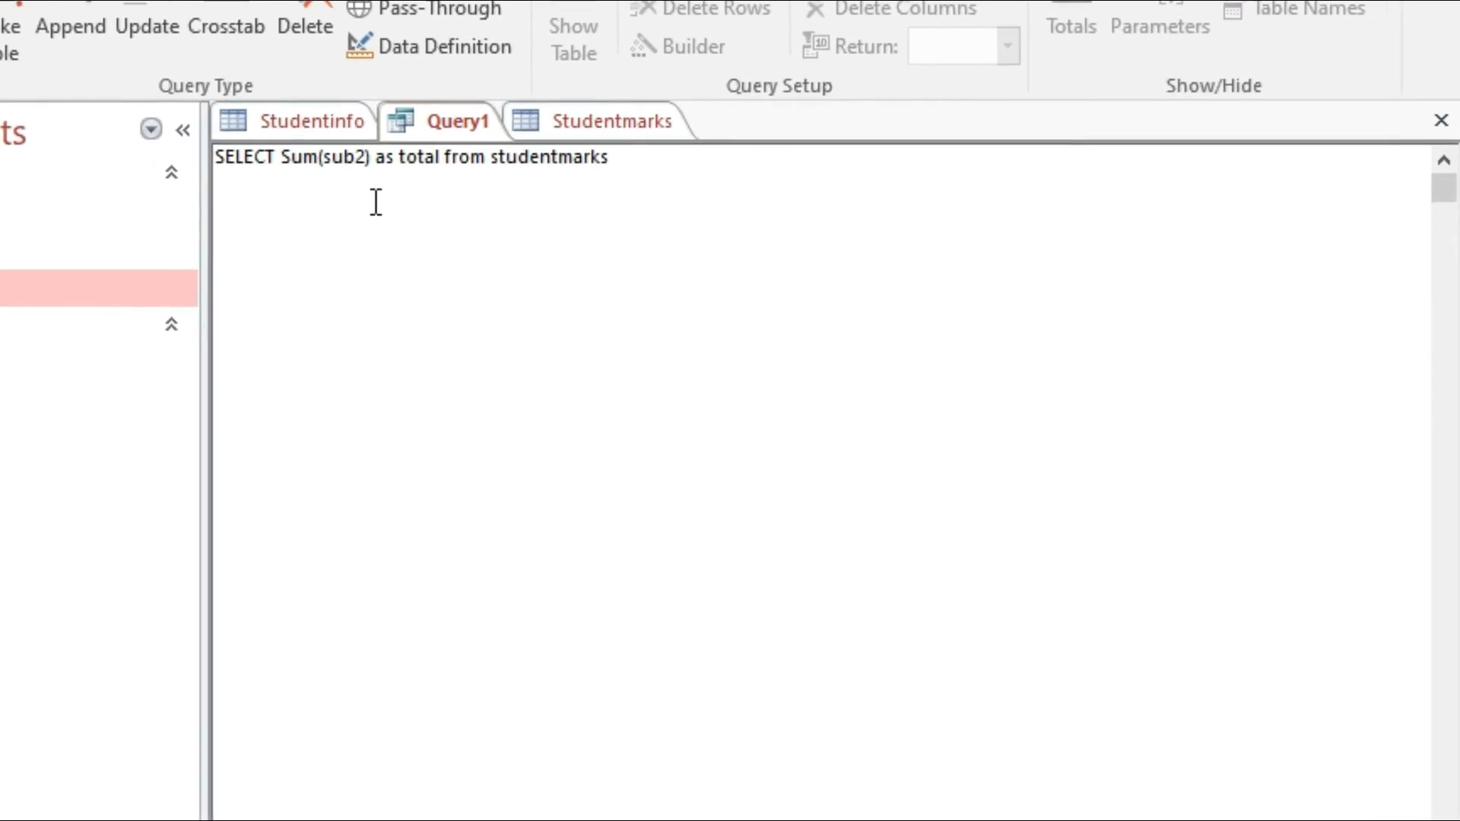
pyautogui.click(0, 8)
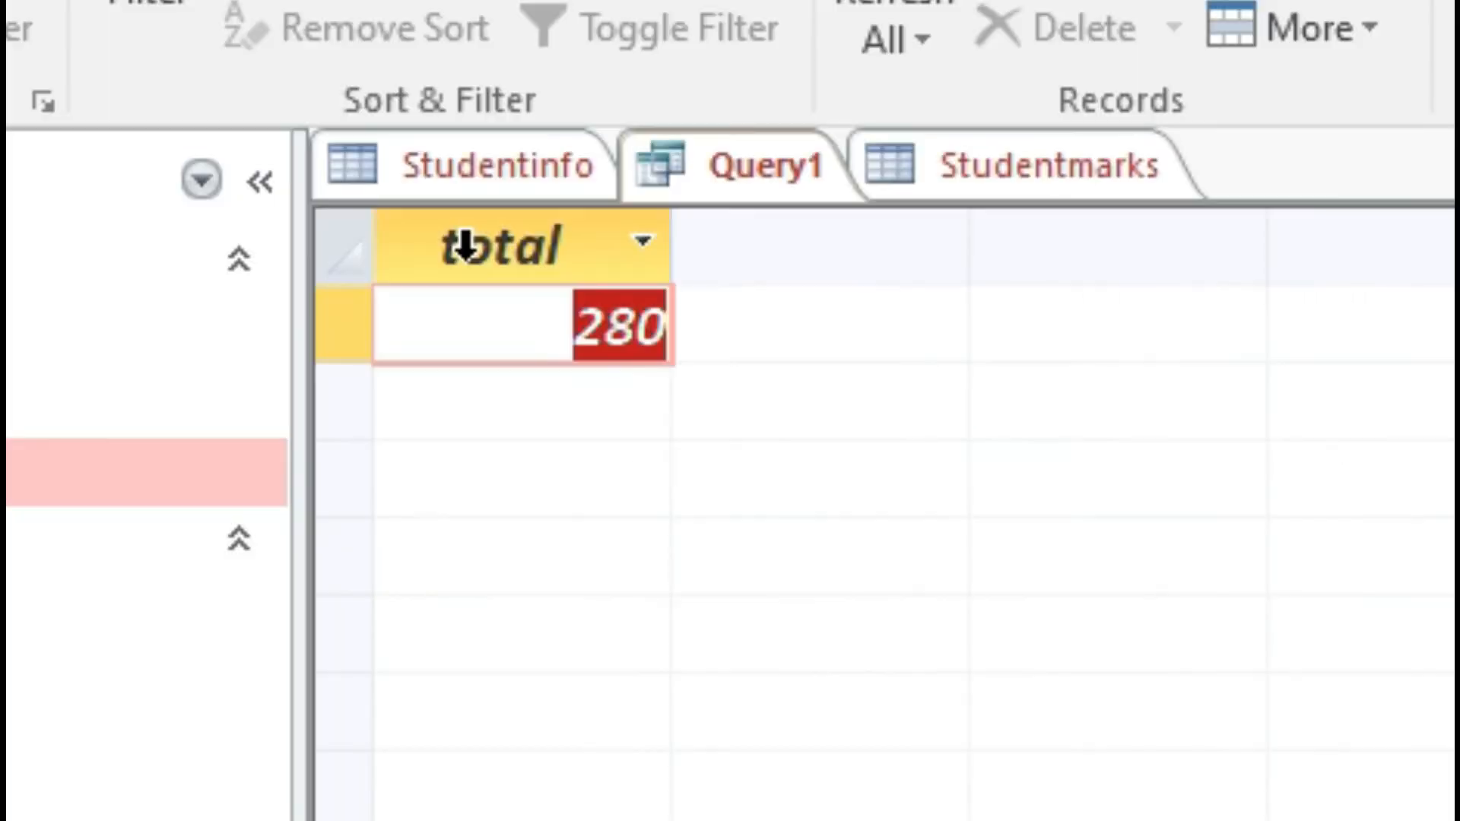
# Reopen Query1 in SQL view and examine the Sum(sub2) expression and its total alias.
pyautogui.click(575, 325)
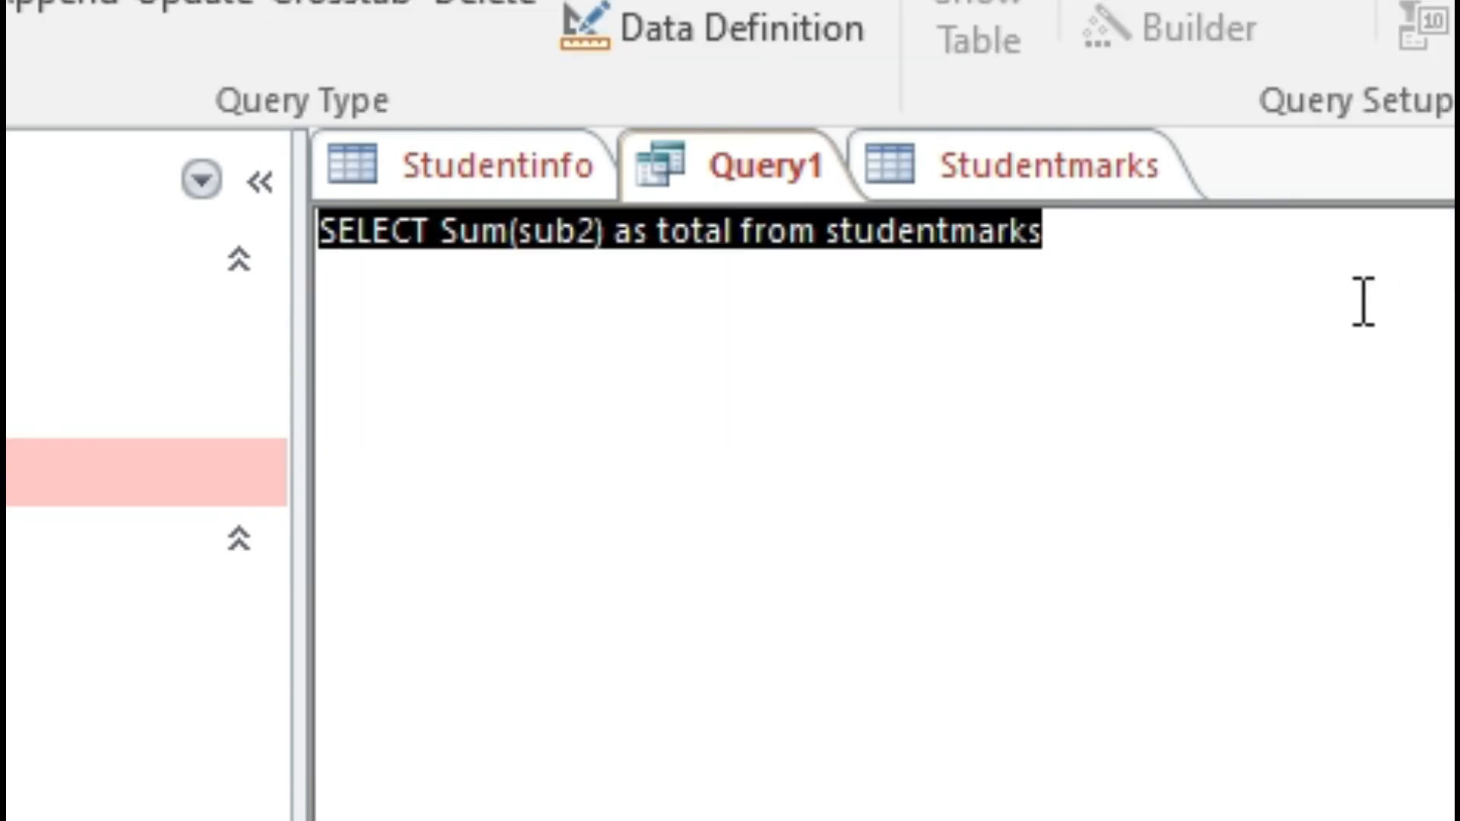
pyautogui.click(1362, 301)
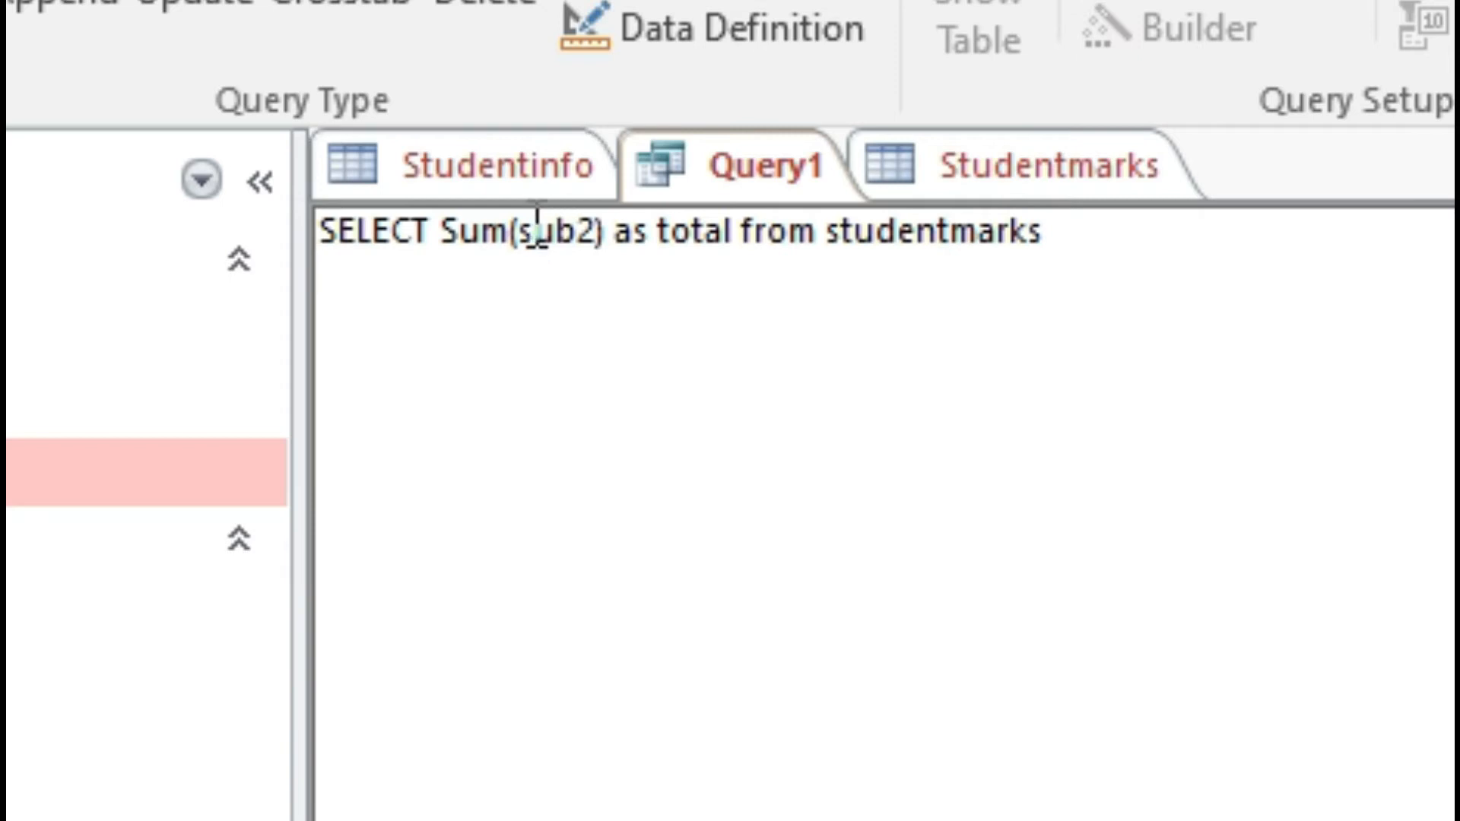
pyautogui.click(615, 230)
pyautogui.moveTo(448, 252); pyautogui.dragTo(652, 247)
pyautogui.click(653, 247)
pyautogui.click(607, 244)
pyautogui.moveTo(612, 245); pyautogui.dragTo(450, 246)
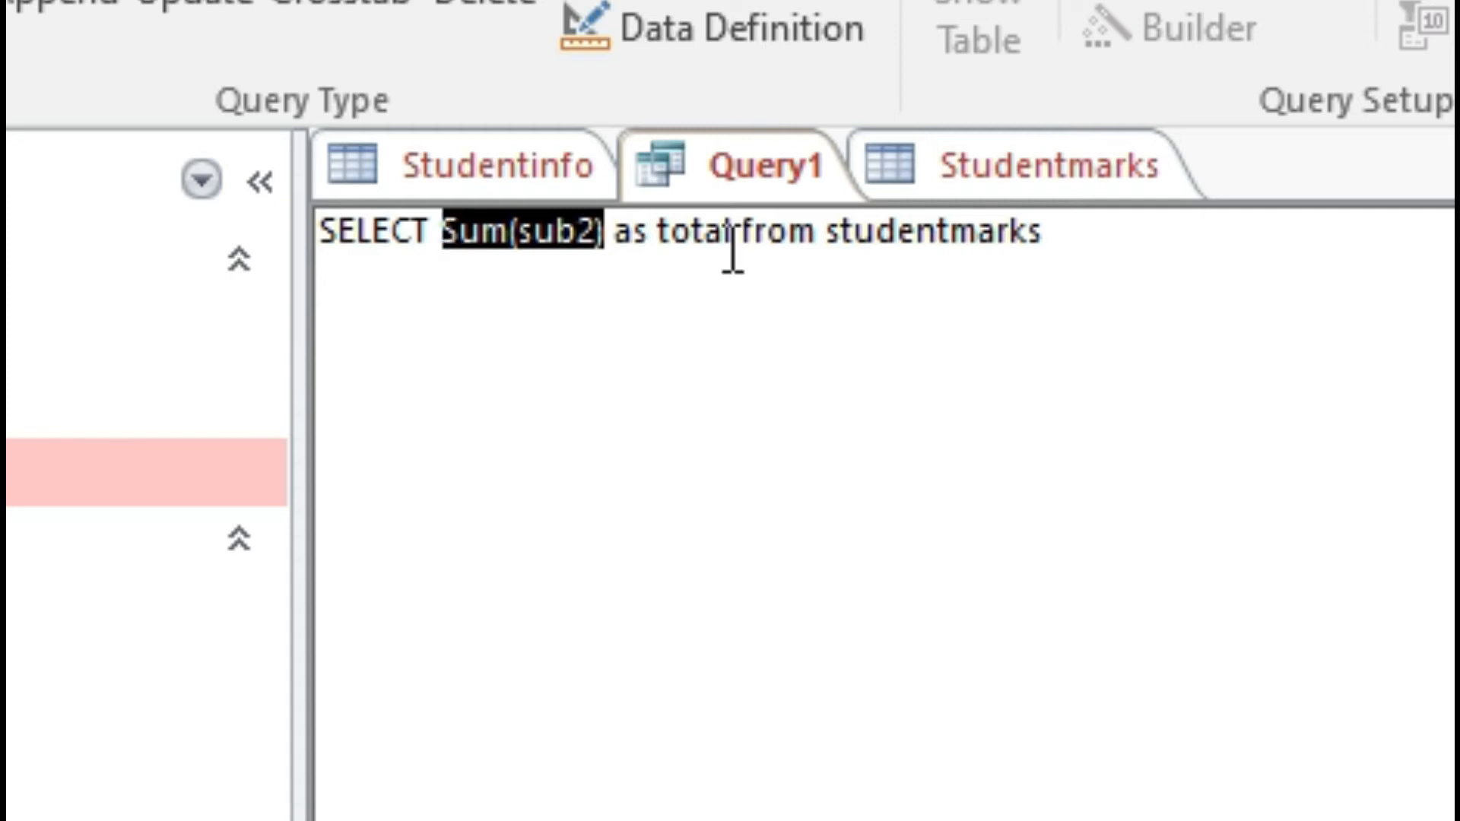
pyautogui.click(689, 250)
pyautogui.click(603, 245)
pyautogui.click(676, 249)
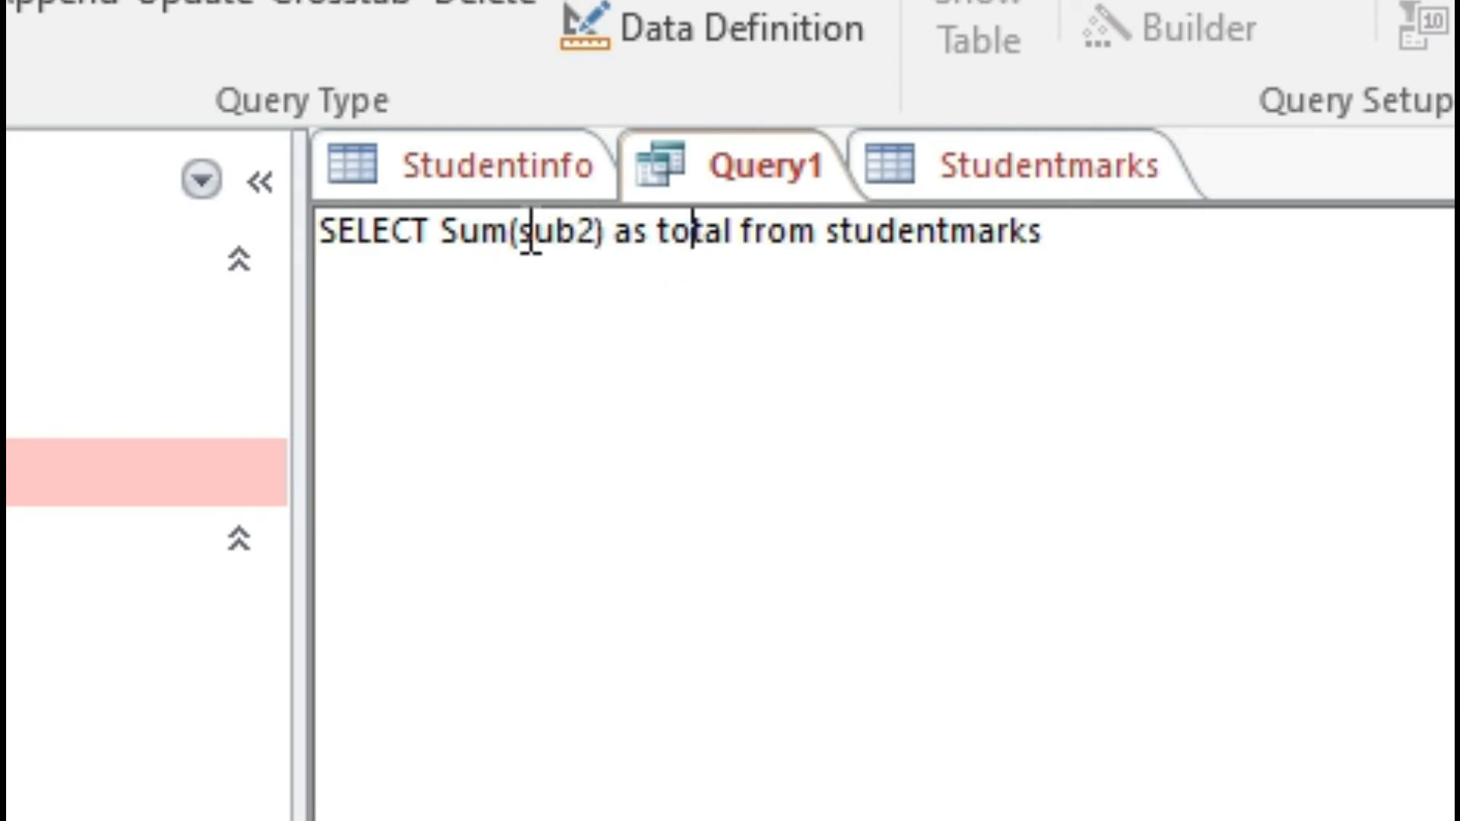
pyautogui.click(504, 238)
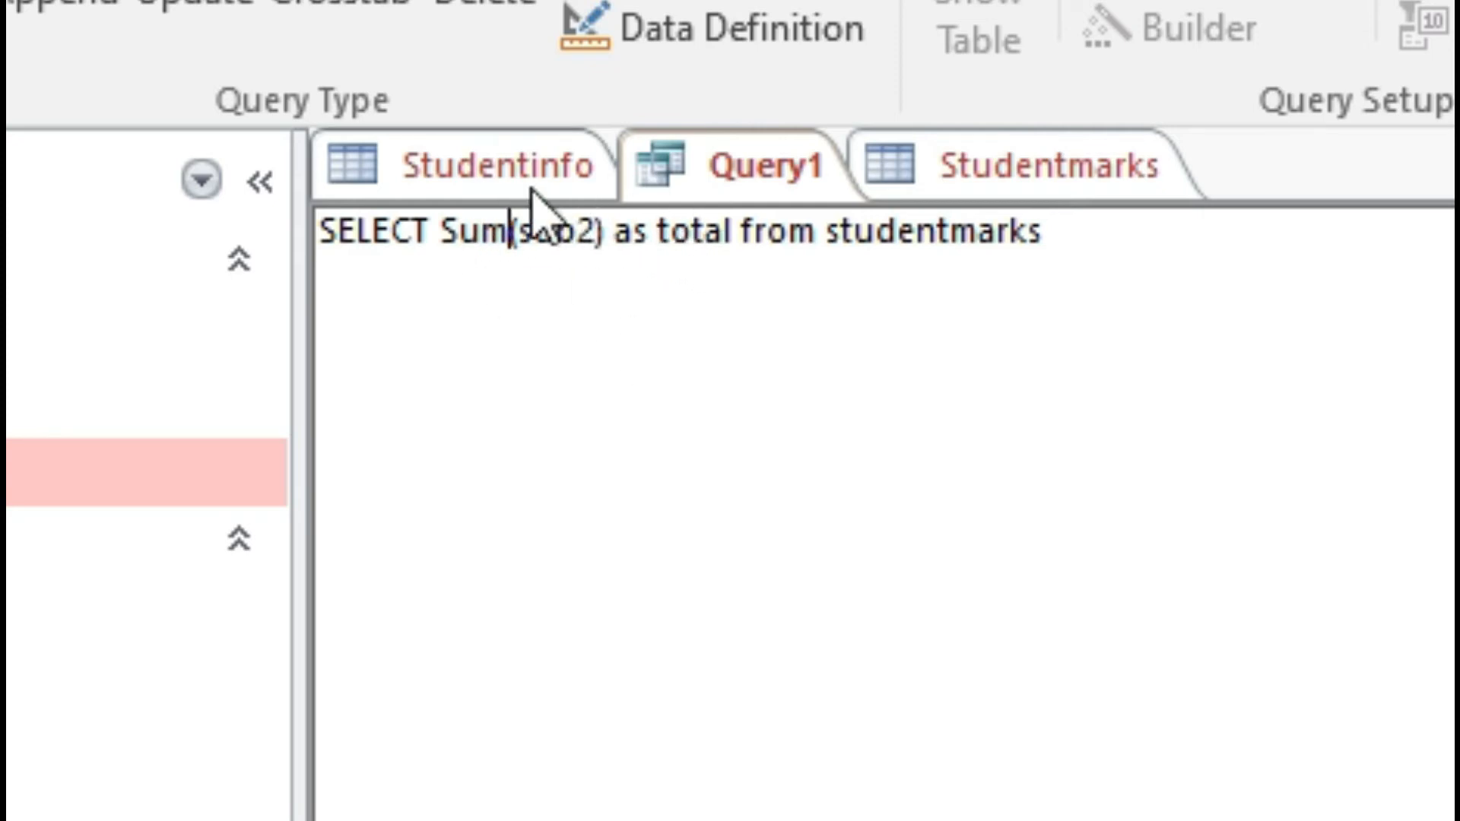
# Review the ID values of the records in the Studentmarks table.
pyautogui.click(1029, 174)
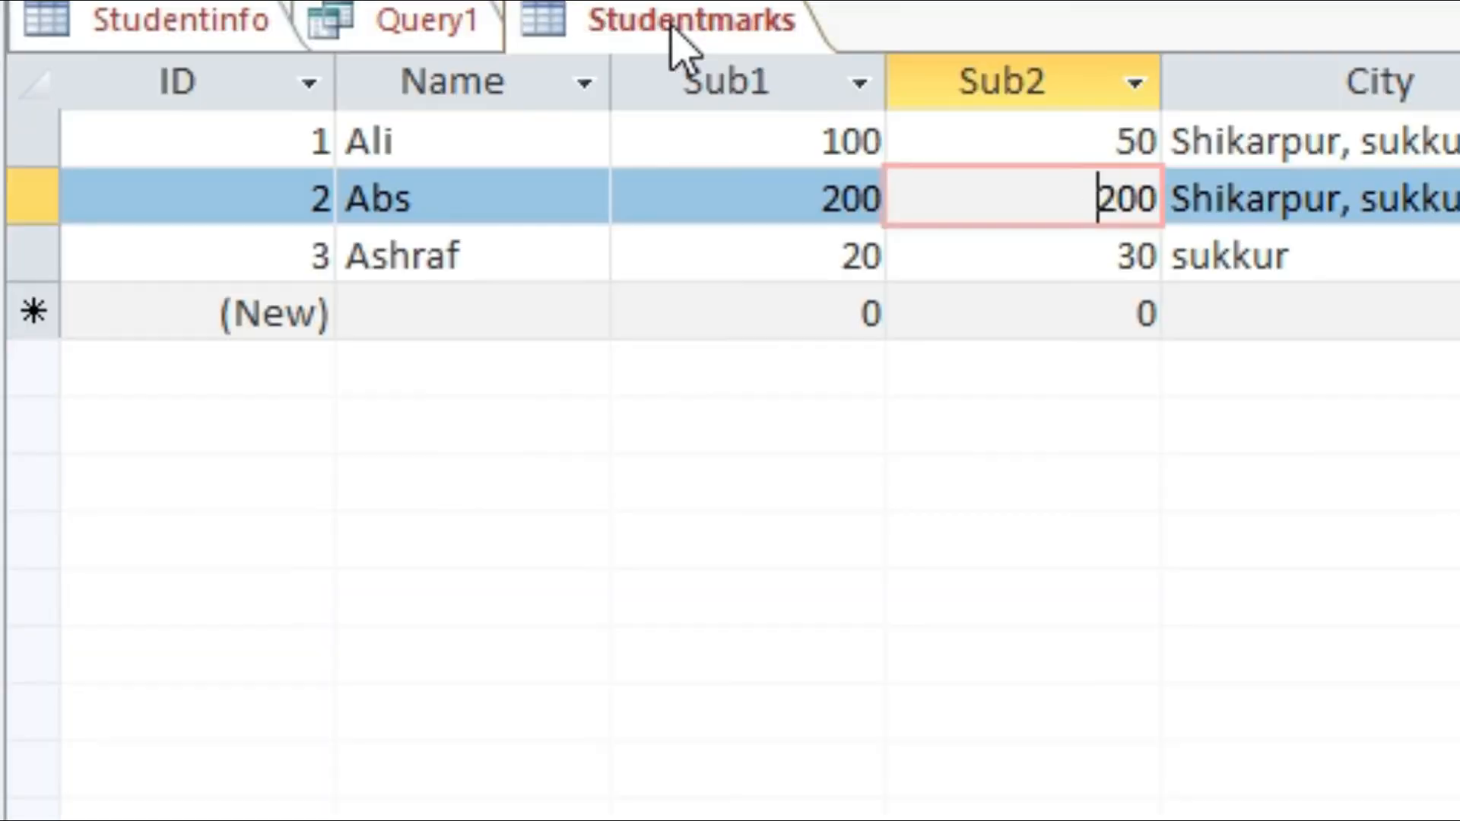
pyautogui.click(278, 136)
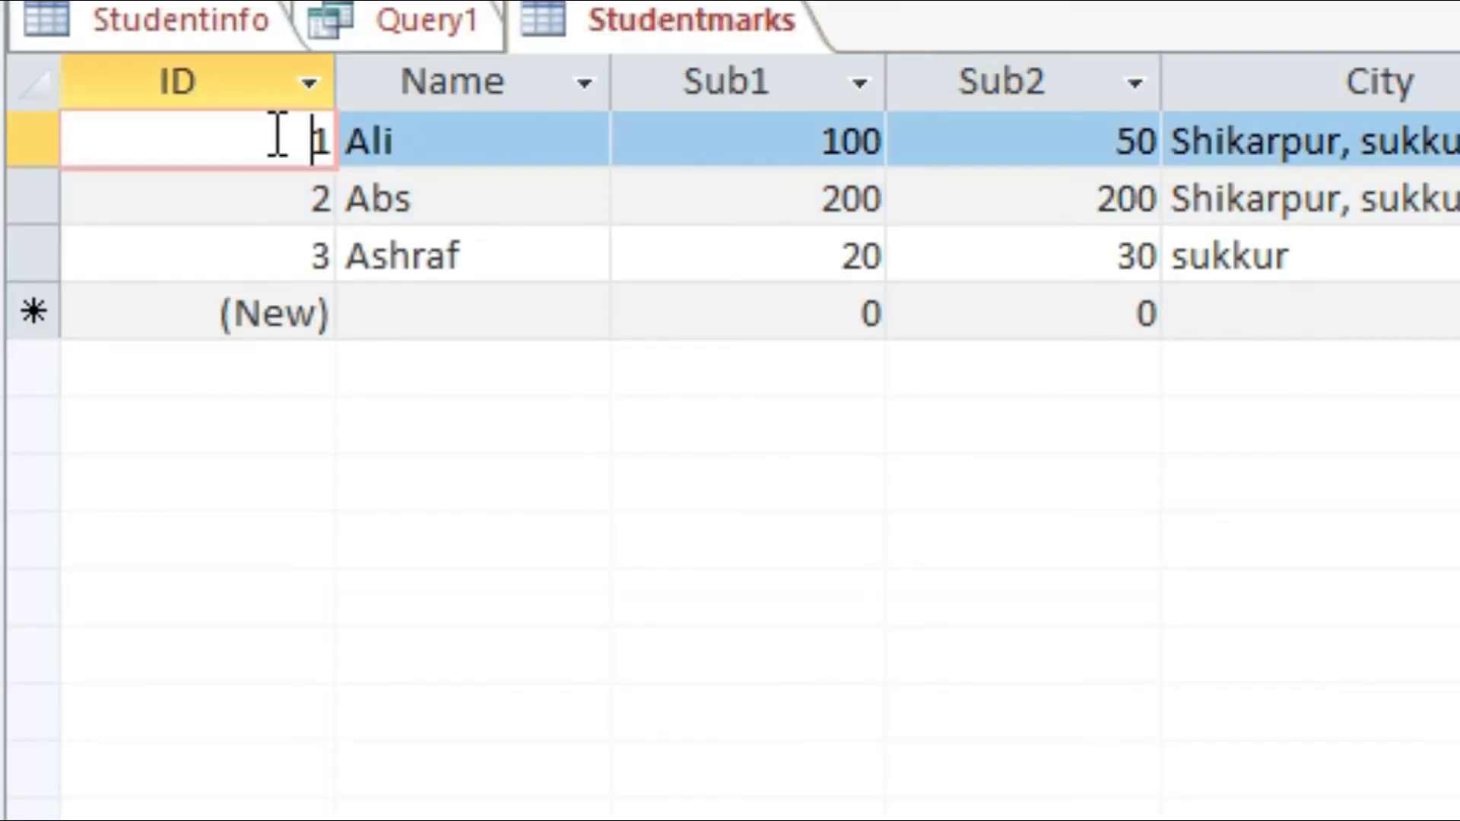
pyautogui.click(280, 218)
pyautogui.click(277, 266)
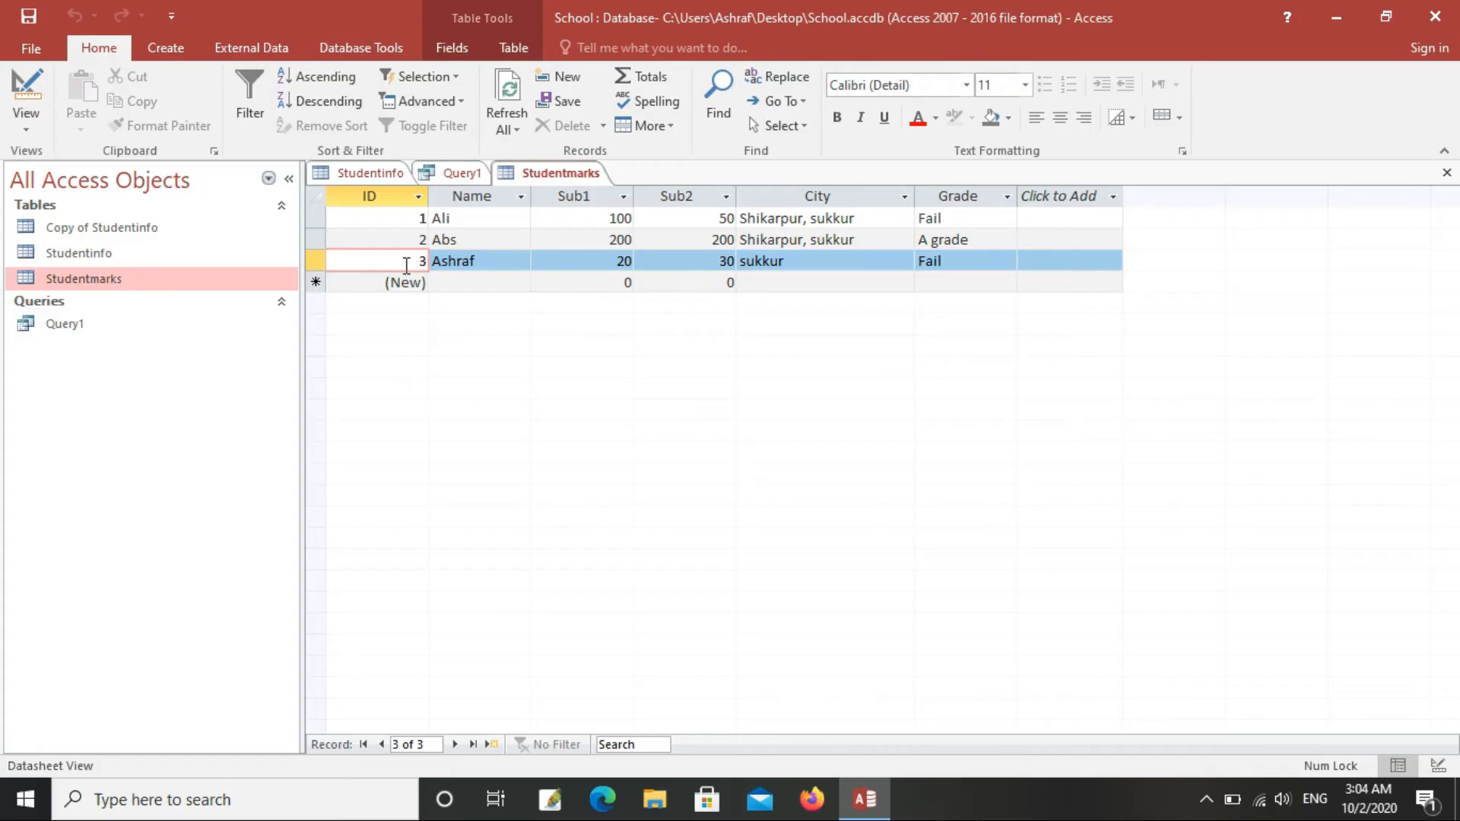
# Replace Sum(sub2) with count(id) in the Query1 SQL statement.
pyautogui.click(468, 173)
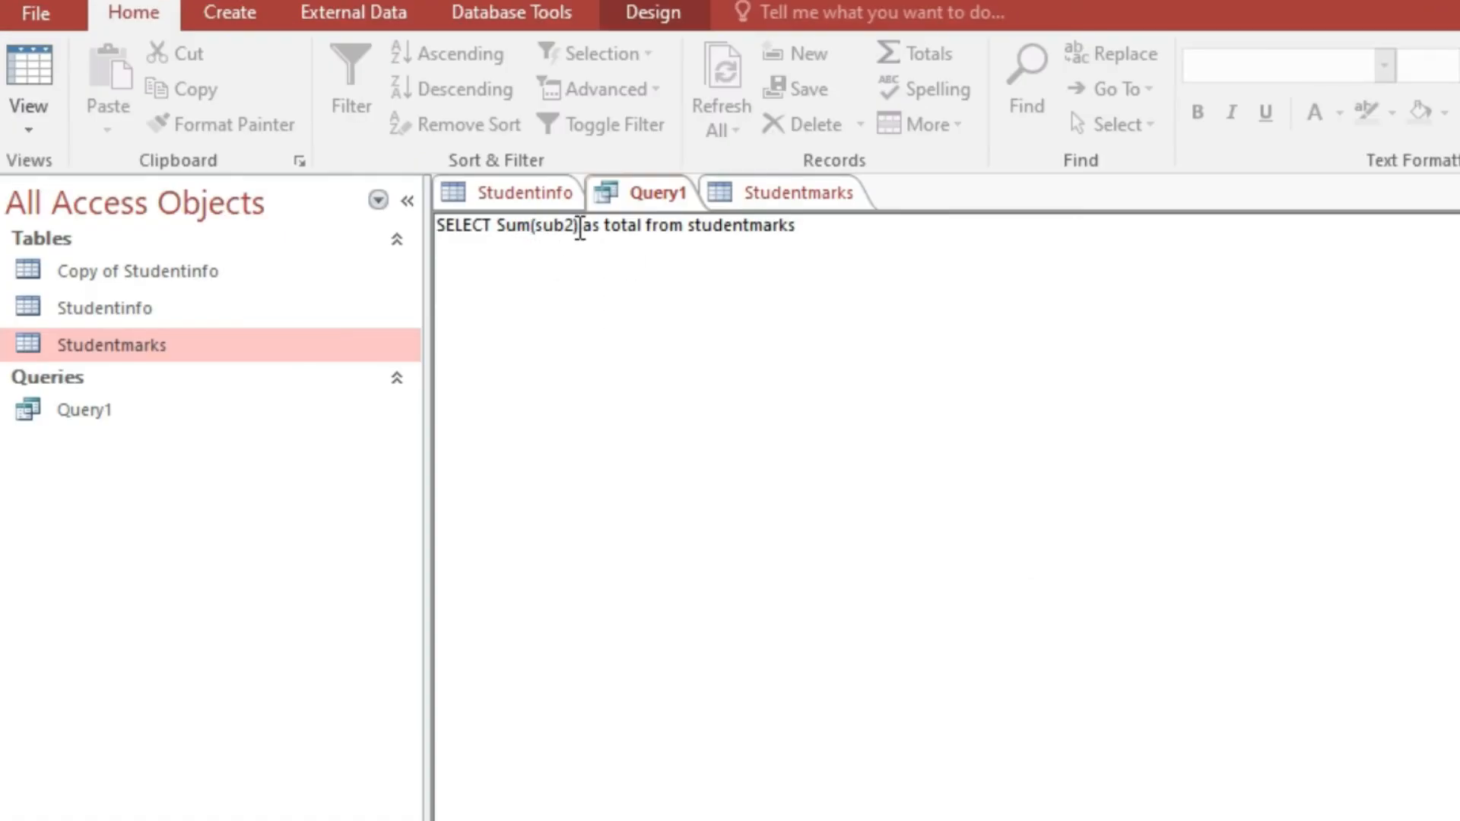
pyautogui.press('BackSpace')
pyautogui.press('BackSpace')
pyautogui.press('BackSpace')
pyautogui.press('BackSpace')
pyautogui.press('BackSpace')
pyautogui.press('BackSpace')
pyautogui.press('BackSpace')
pyautogui.press('BackSpace')
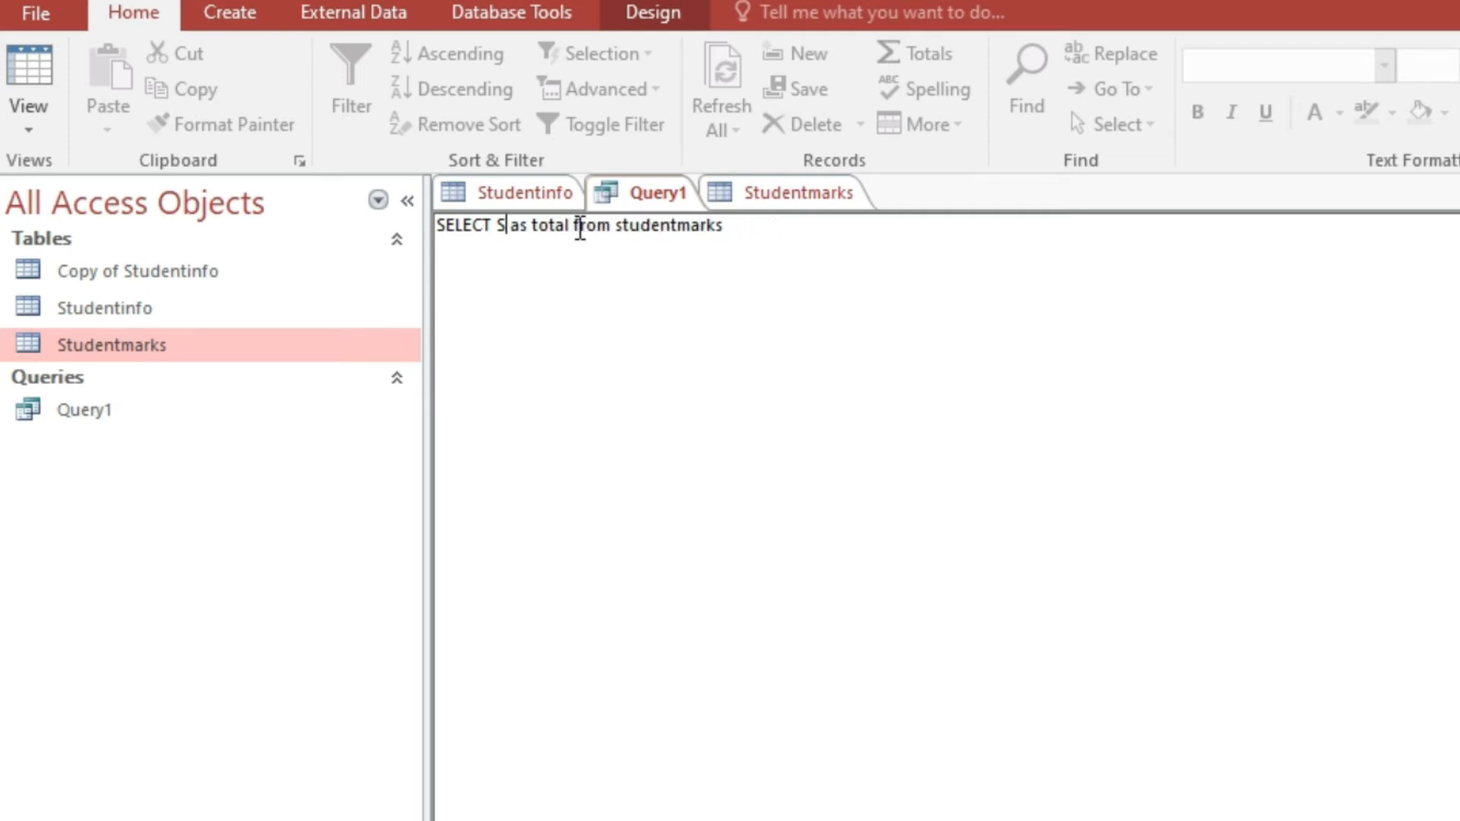
pyautogui.press('BackSpace')
pyautogui.write('coun')
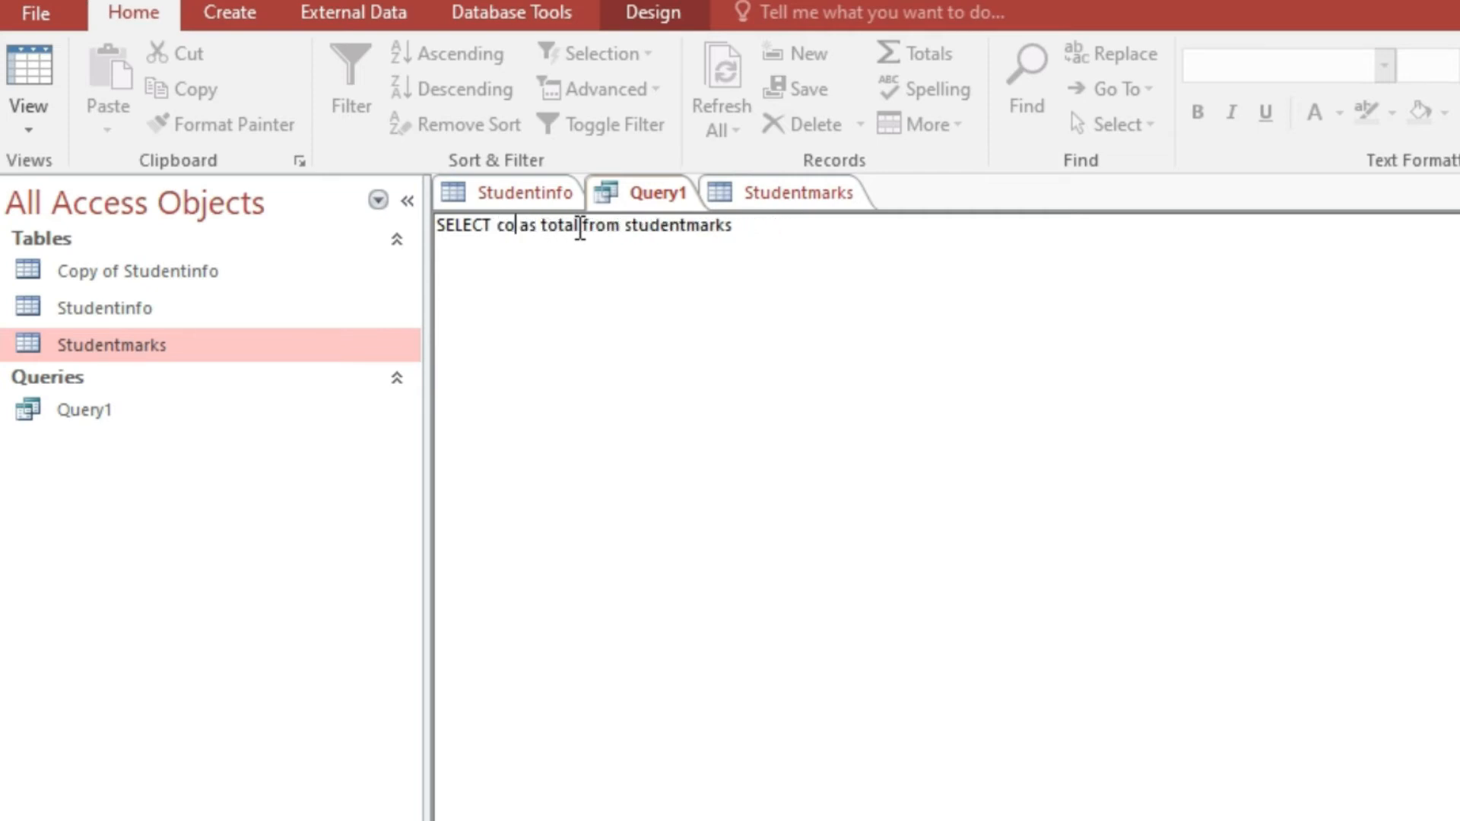
pyautogui.write('t')
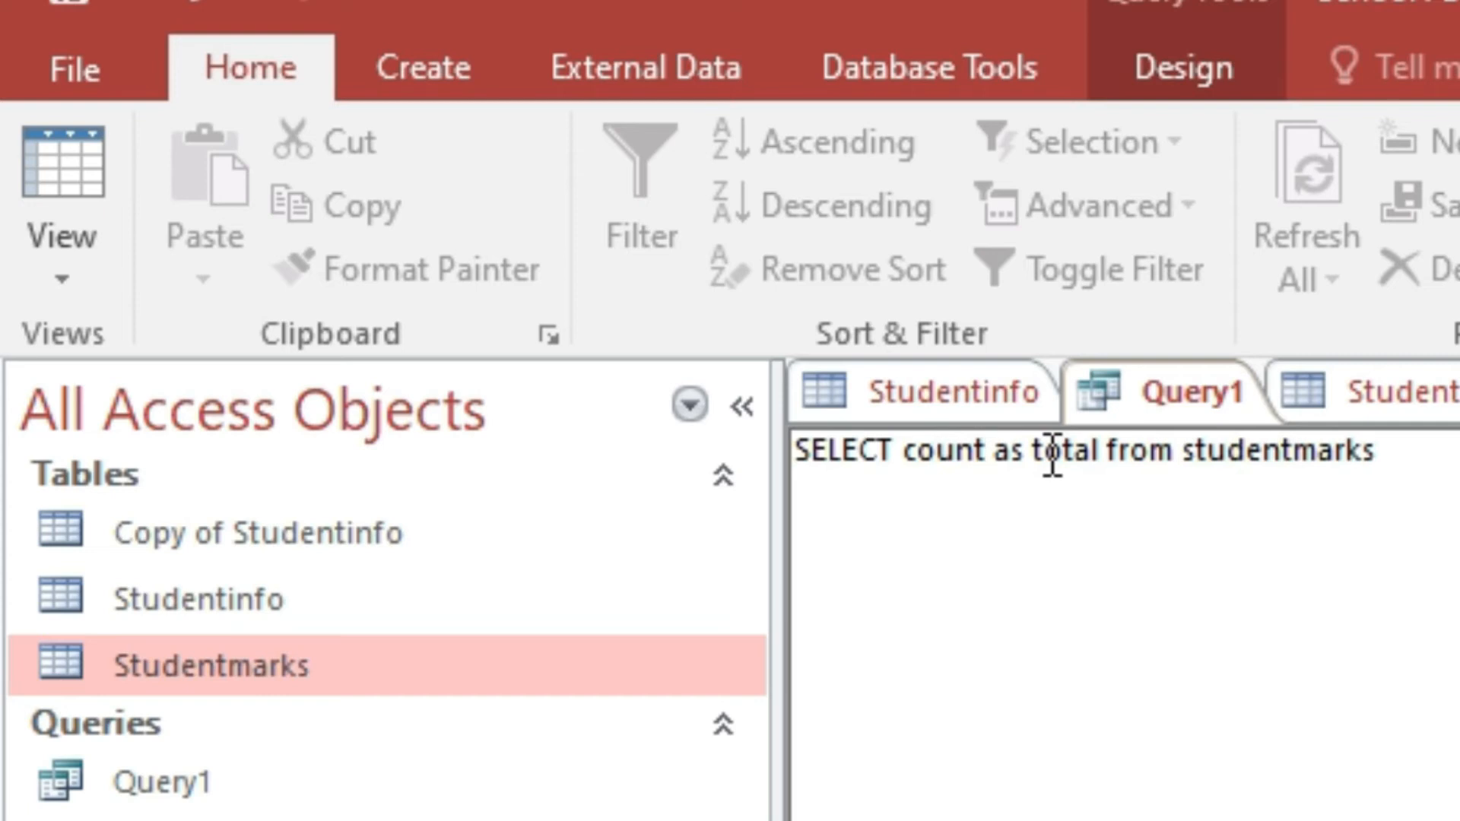
pyautogui.write('(')
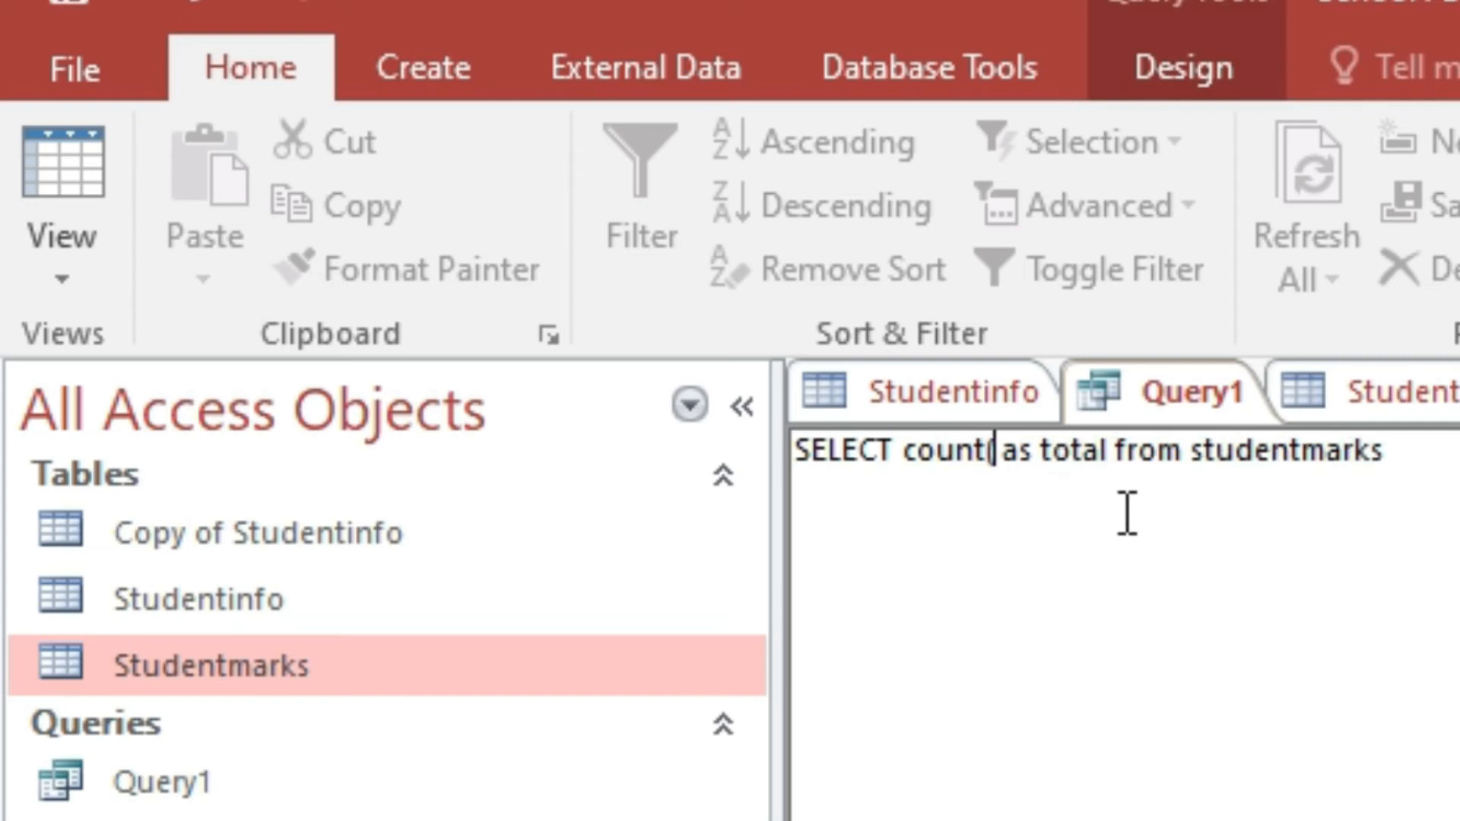
pyautogui.write('id')
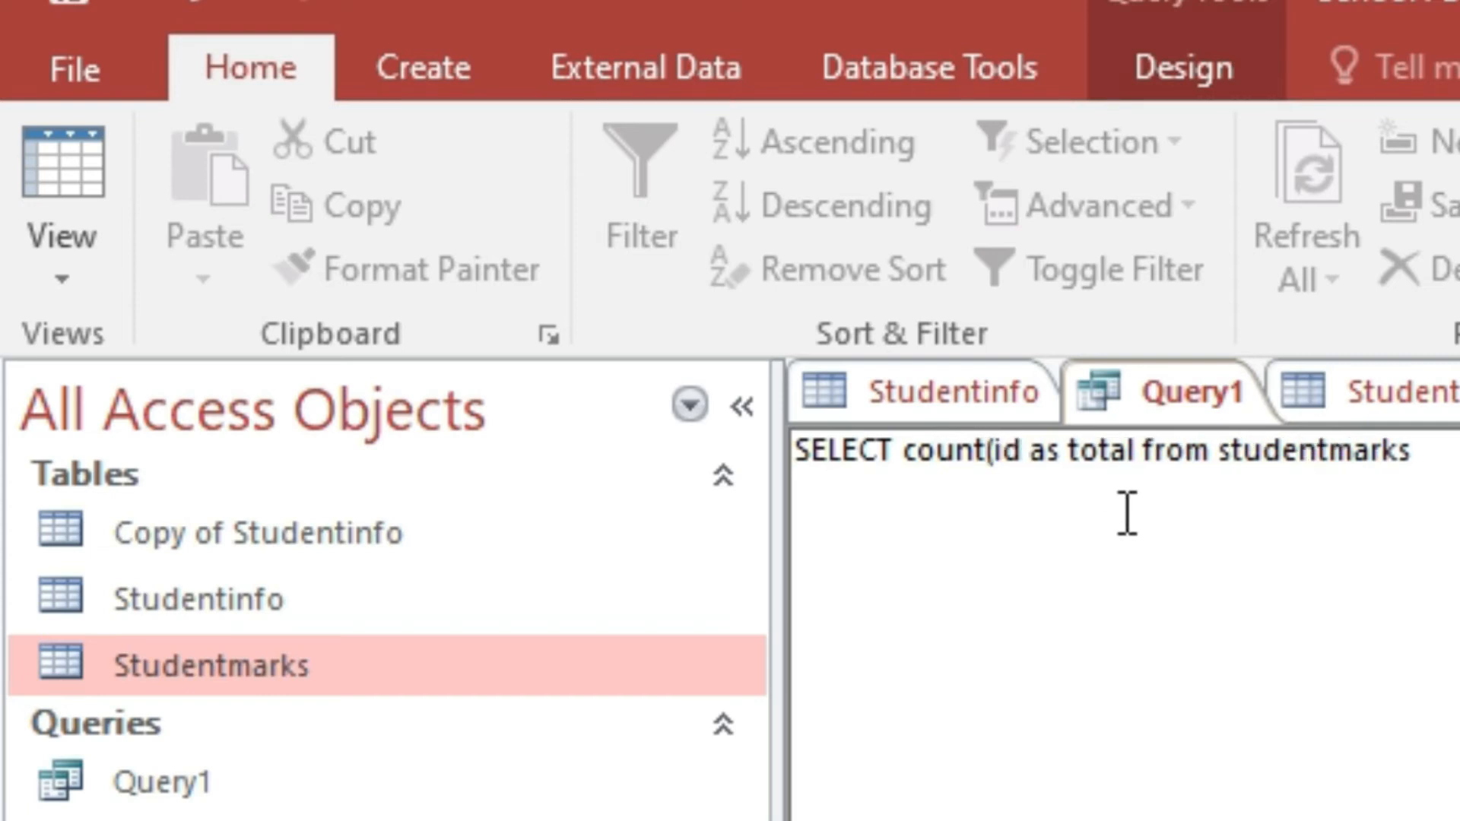
pyautogui.write(')')
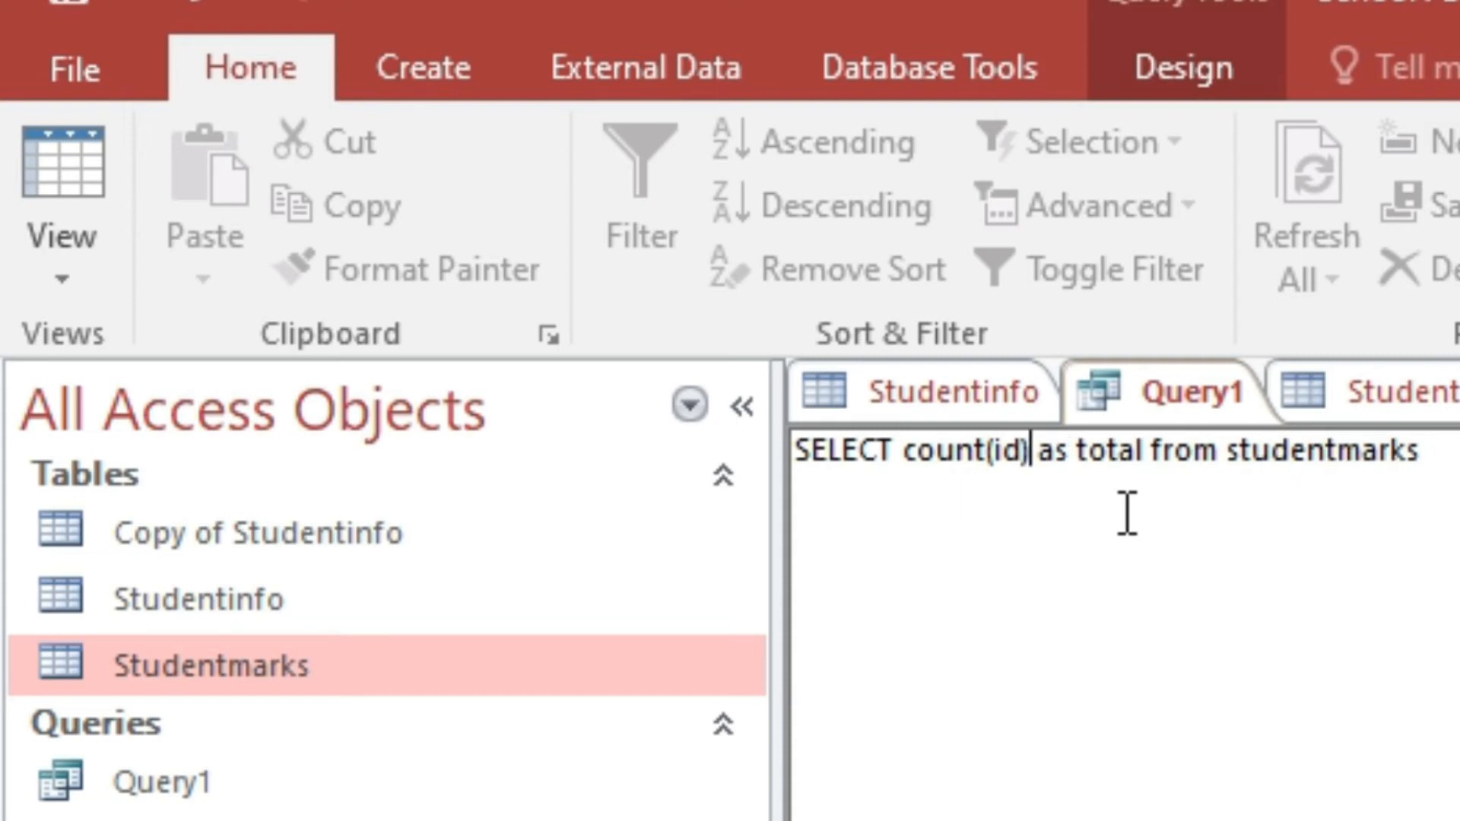
# Change the alias of count(id) in Query1 from total to Allrecord.
pyautogui.press('Right')
pyautogui.press('Right')
pyautogui.press('Right')
pyautogui.press('Right')
pyautogui.press('Right')
pyautogui.press('Right')
pyautogui.press('Right')
pyautogui.press('BackSpace')
pyautogui.press('BackSpace')
pyautogui.press('BackSpace')
pyautogui.press('BackSpace')
pyautogui.press('BackSpace')
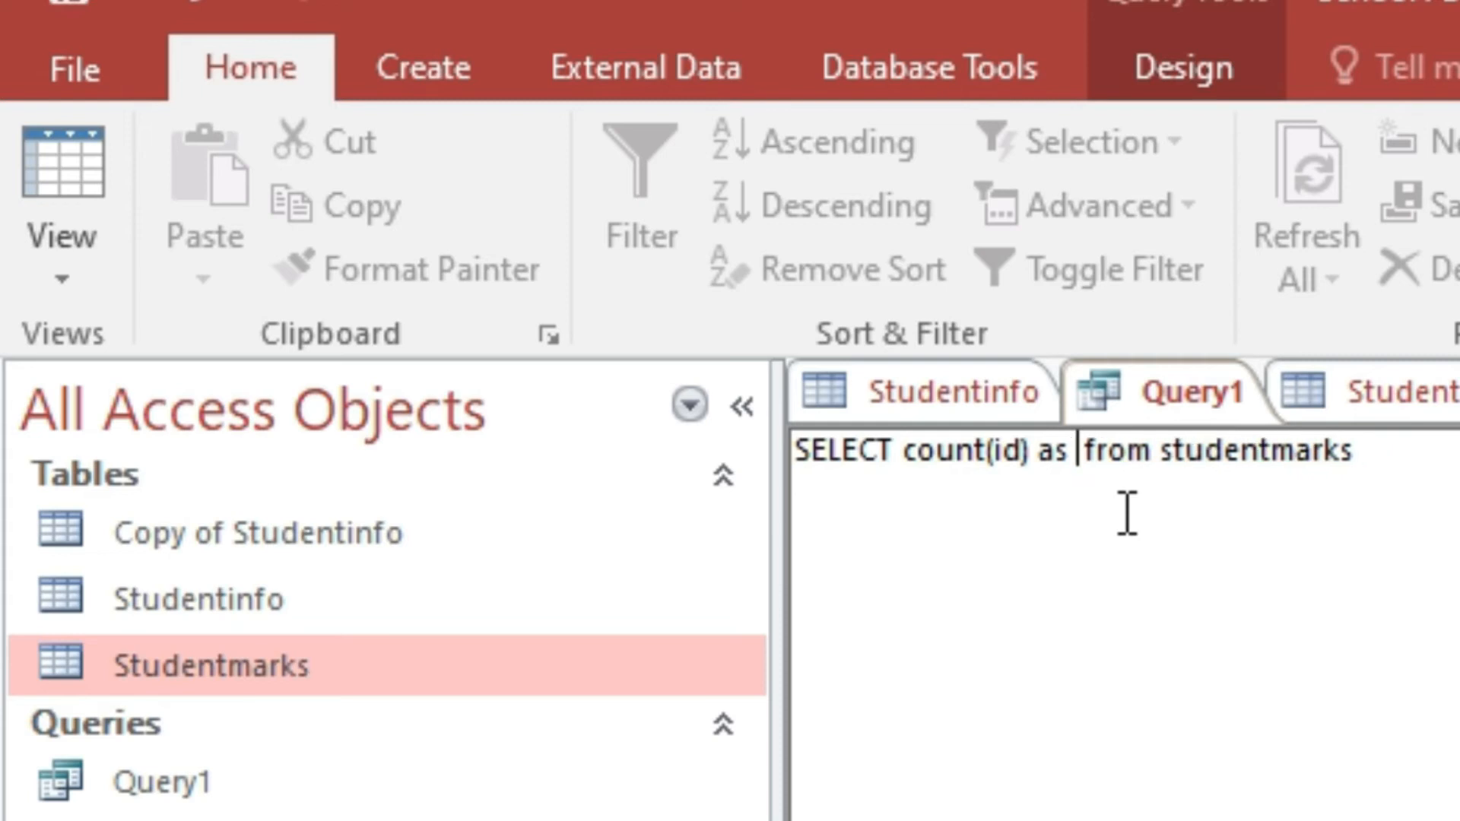
pyautogui.write('All')
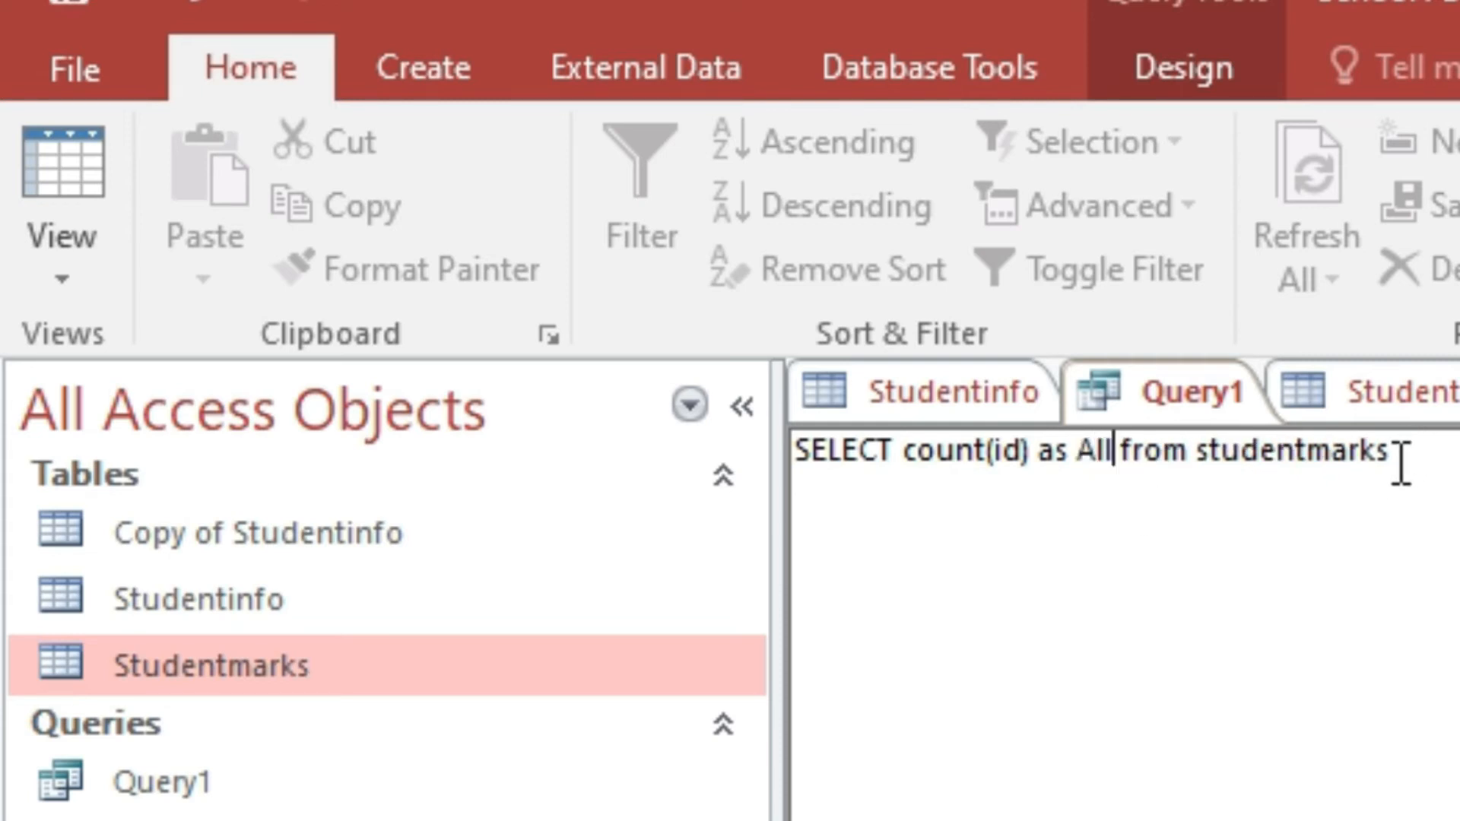
pyautogui.write('reco')
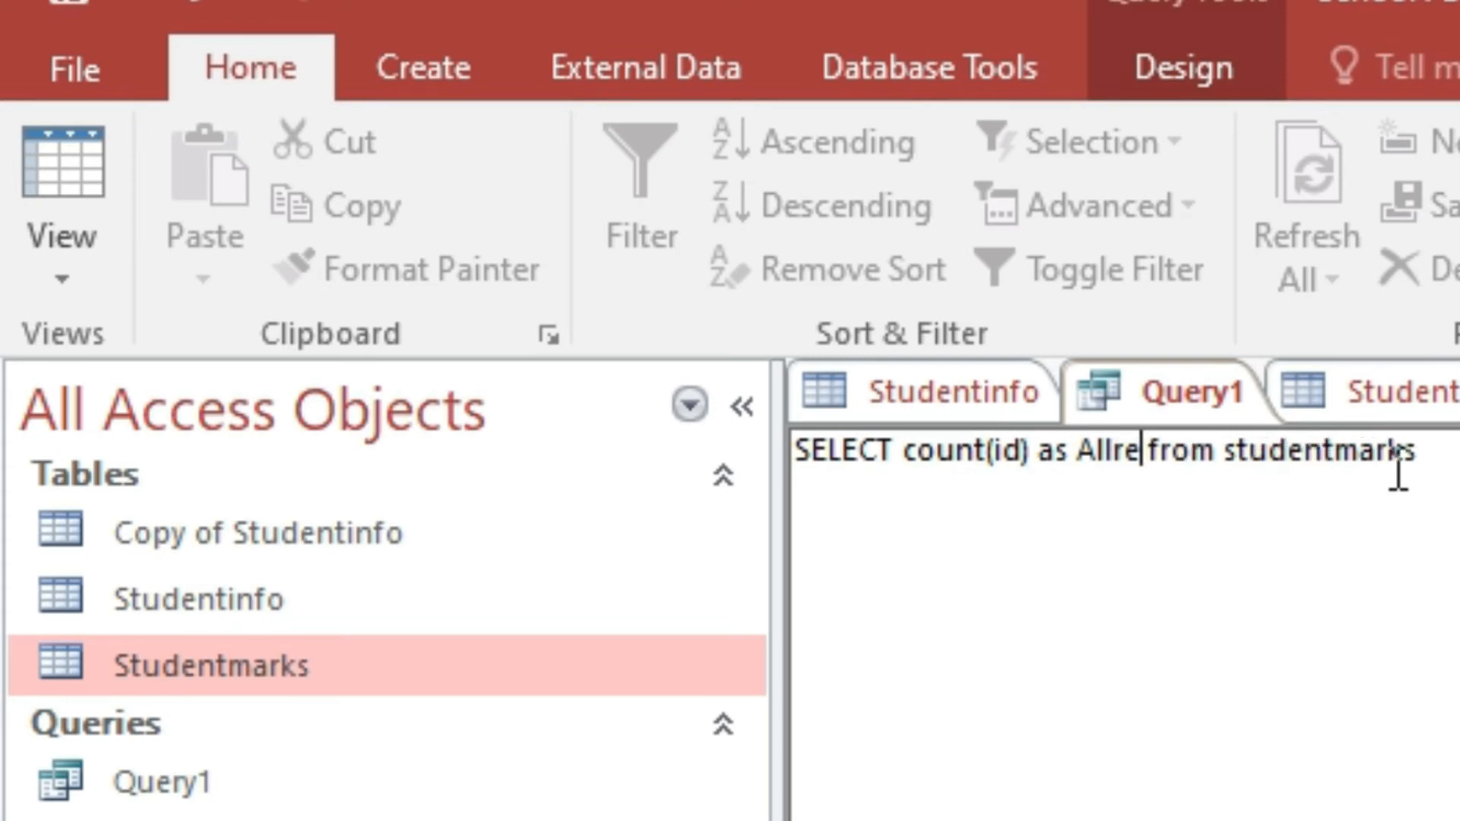
pyautogui.write('rd')
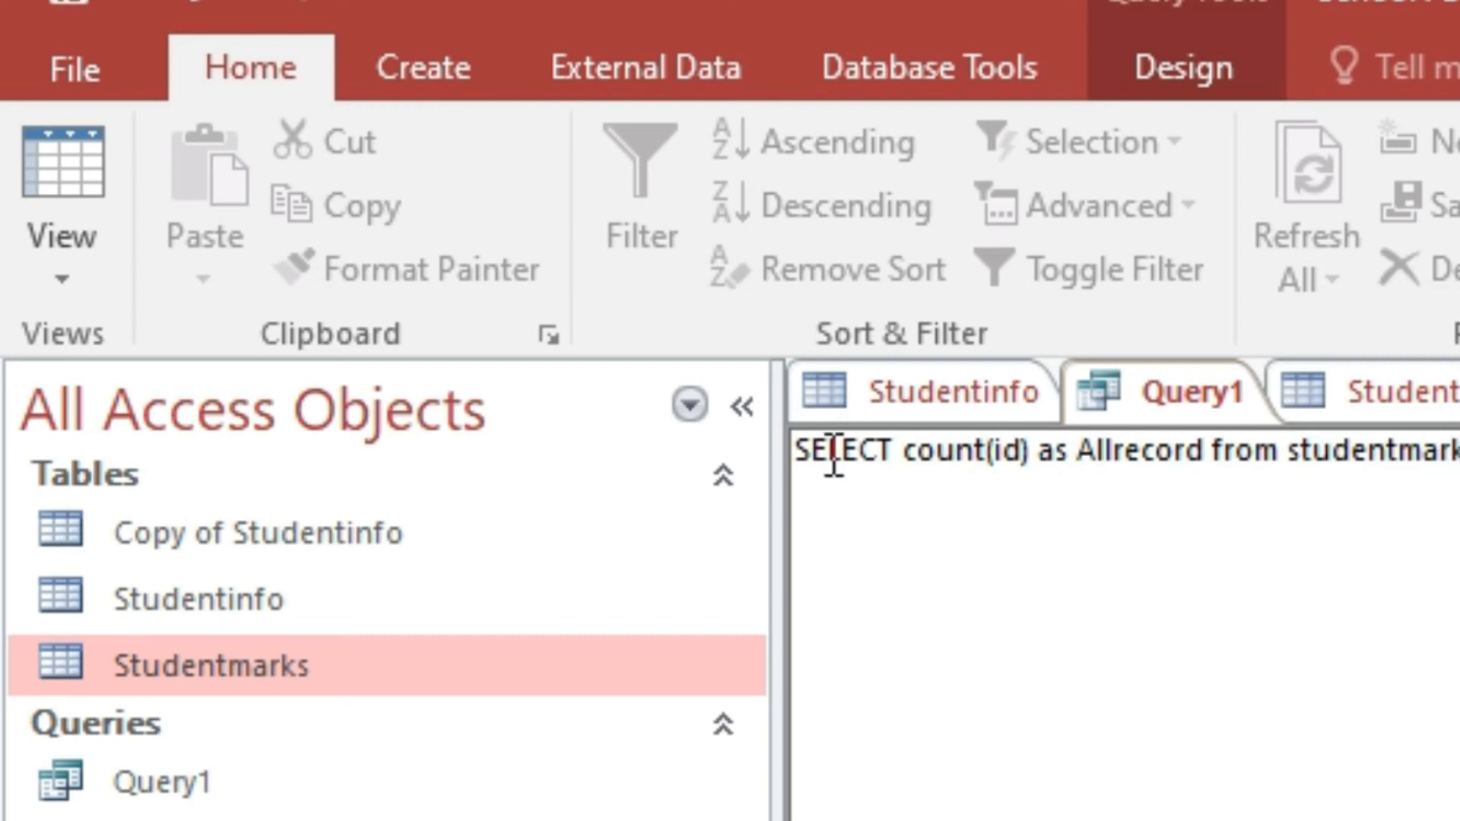
# Run the count(id) query on studentmarks and inspect the value in the Allrecord column.
pyautogui.moveTo(916, 450); pyautogui.dragTo(775, 462)
pyautogui.click(1447, 481)
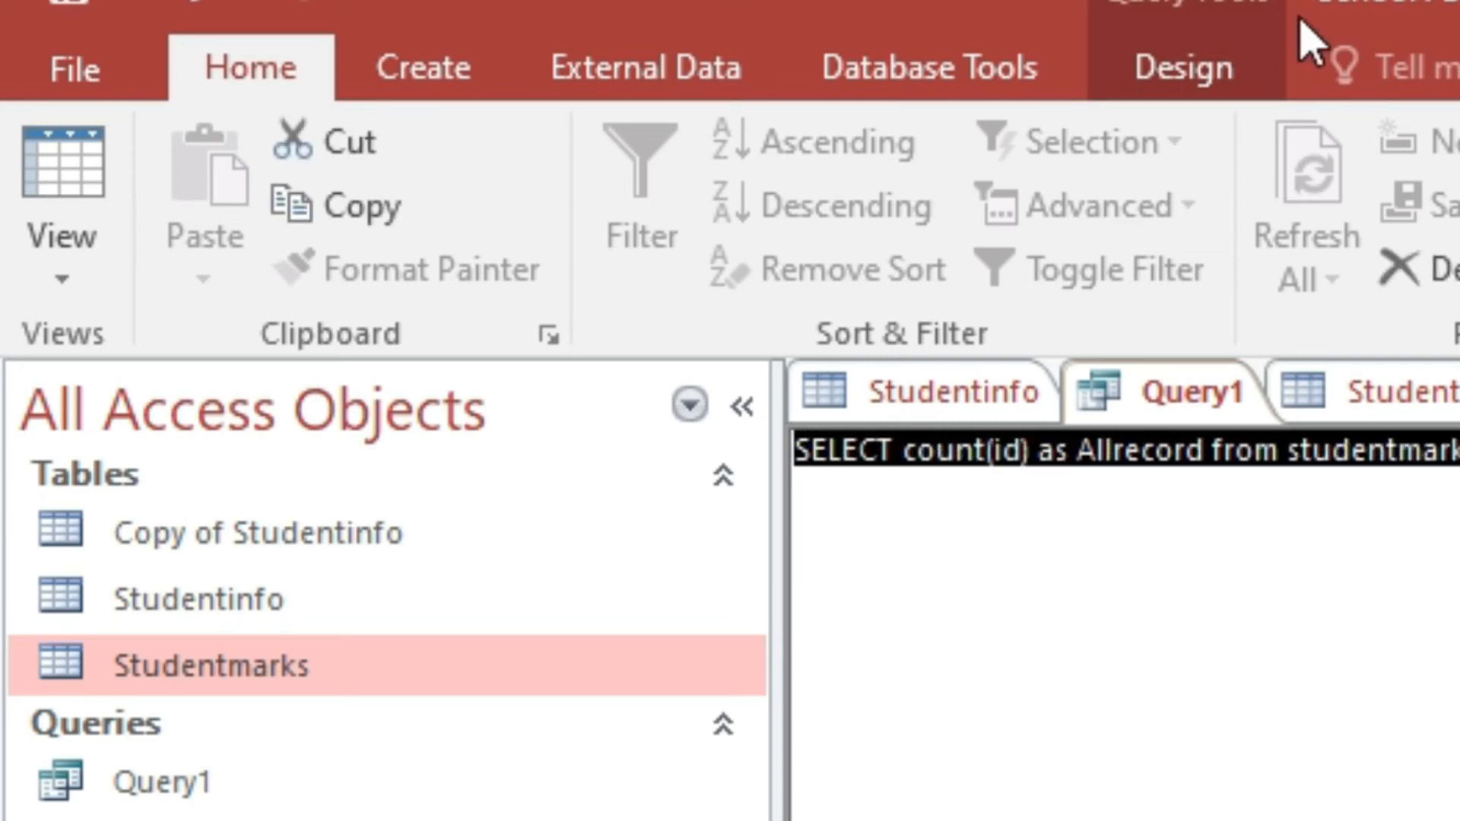
pyautogui.click(1184, 73)
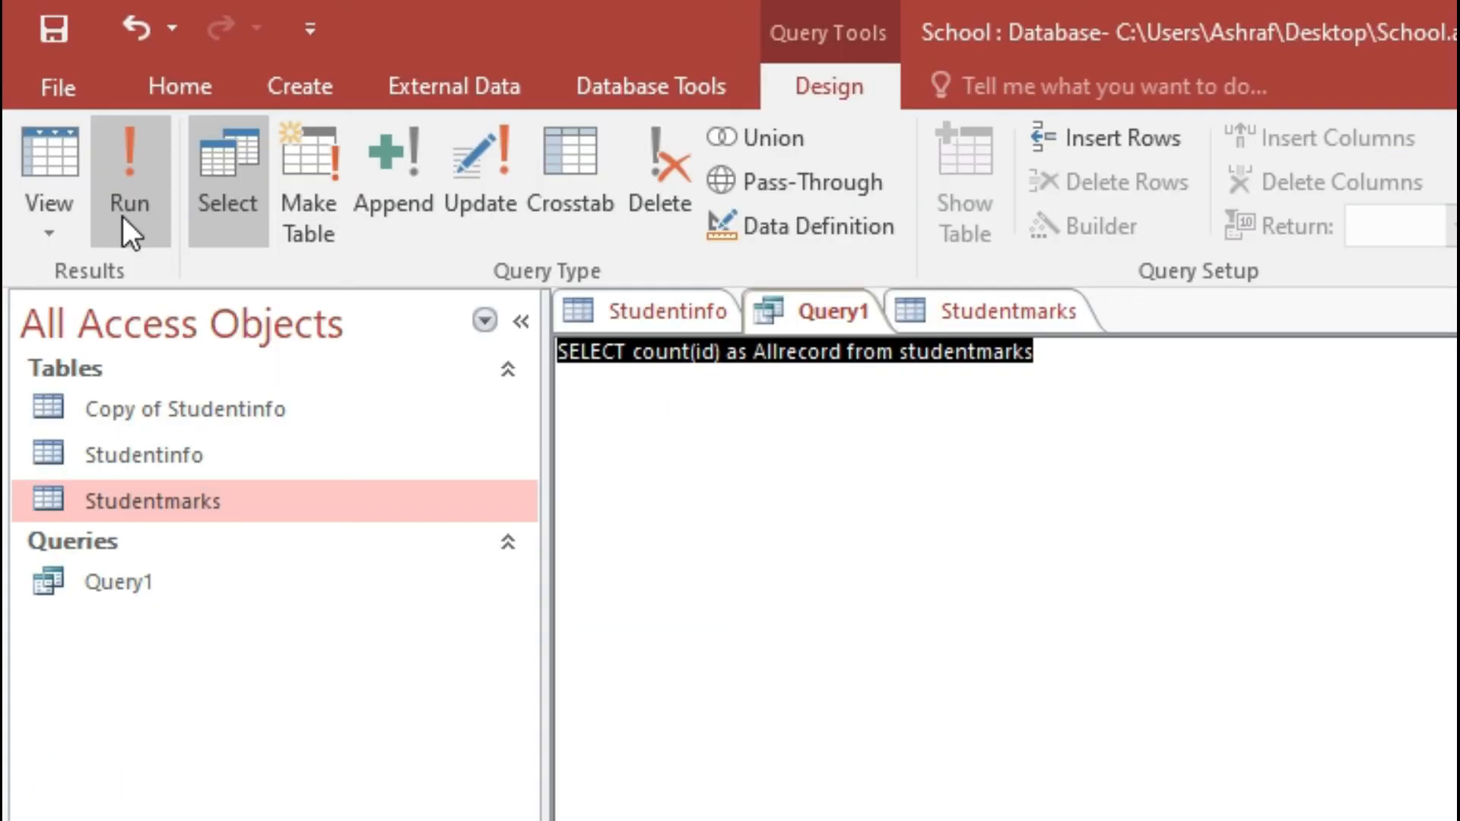
pyautogui.click(164, 274)
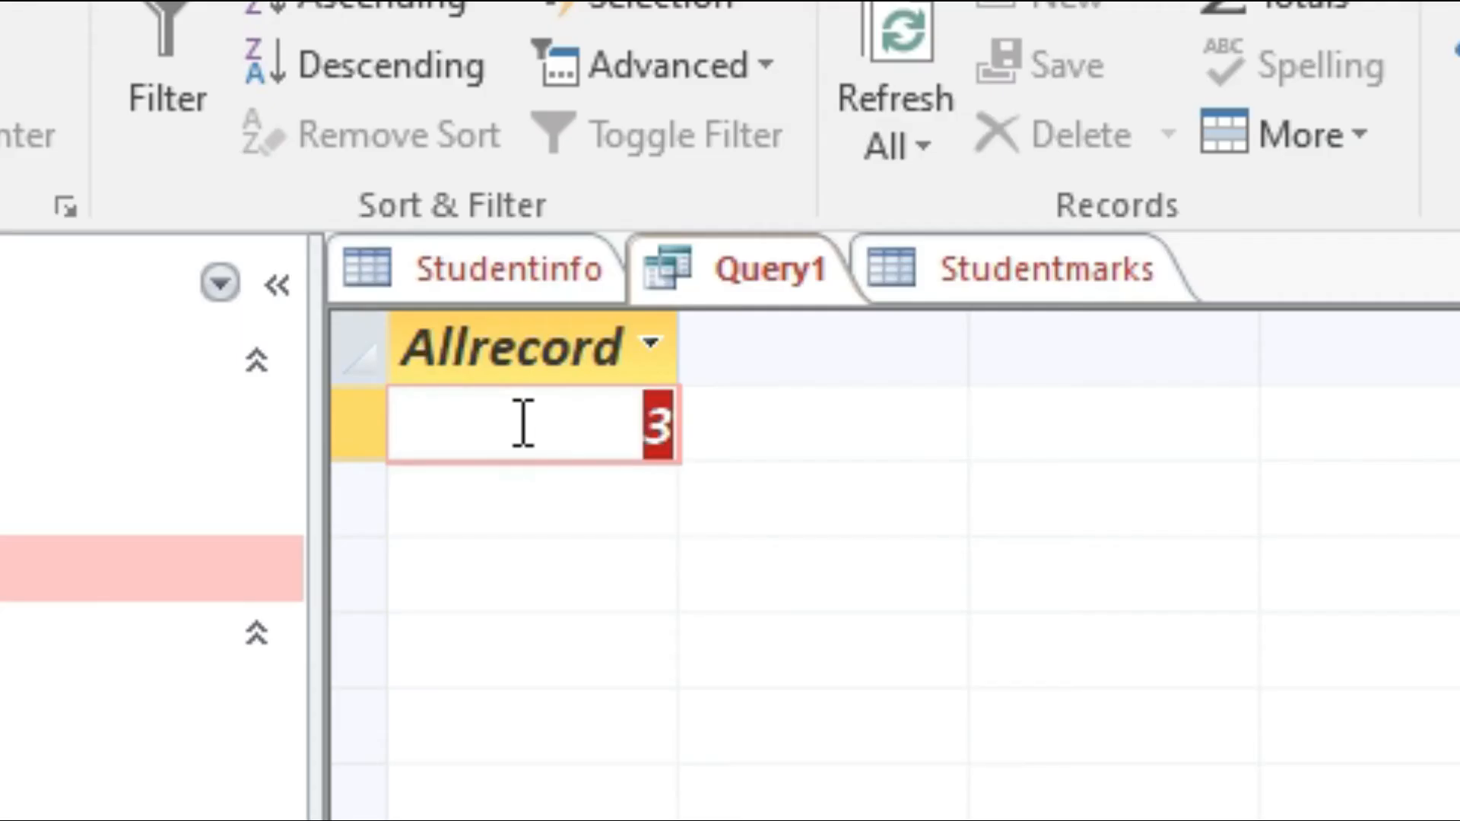
pyautogui.click(675, 408)
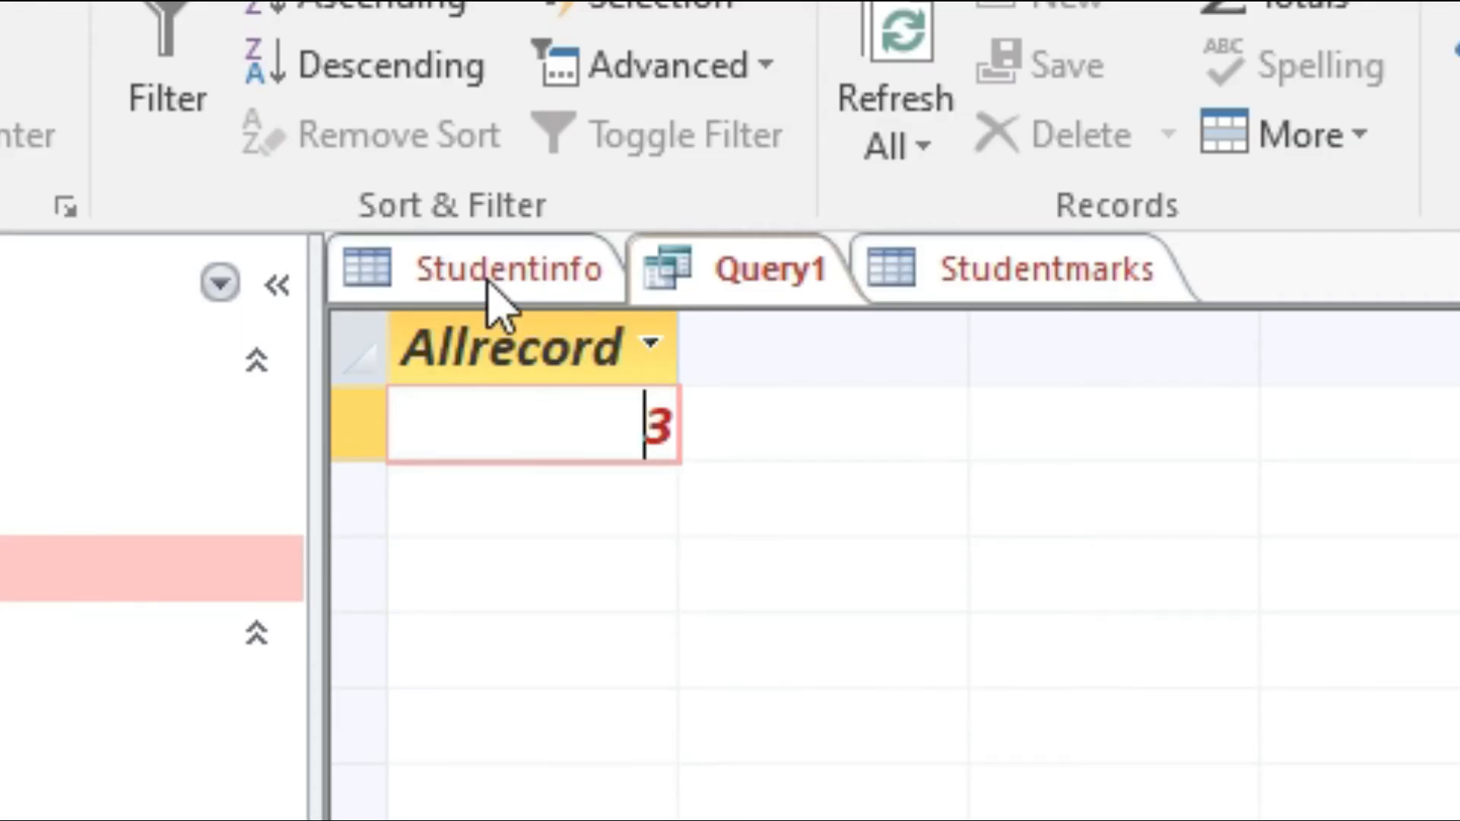
# Compare the Allrecord result with the Studentmarks records and look over the table's Sub2 marks.
pyautogui.click(1000, 277)
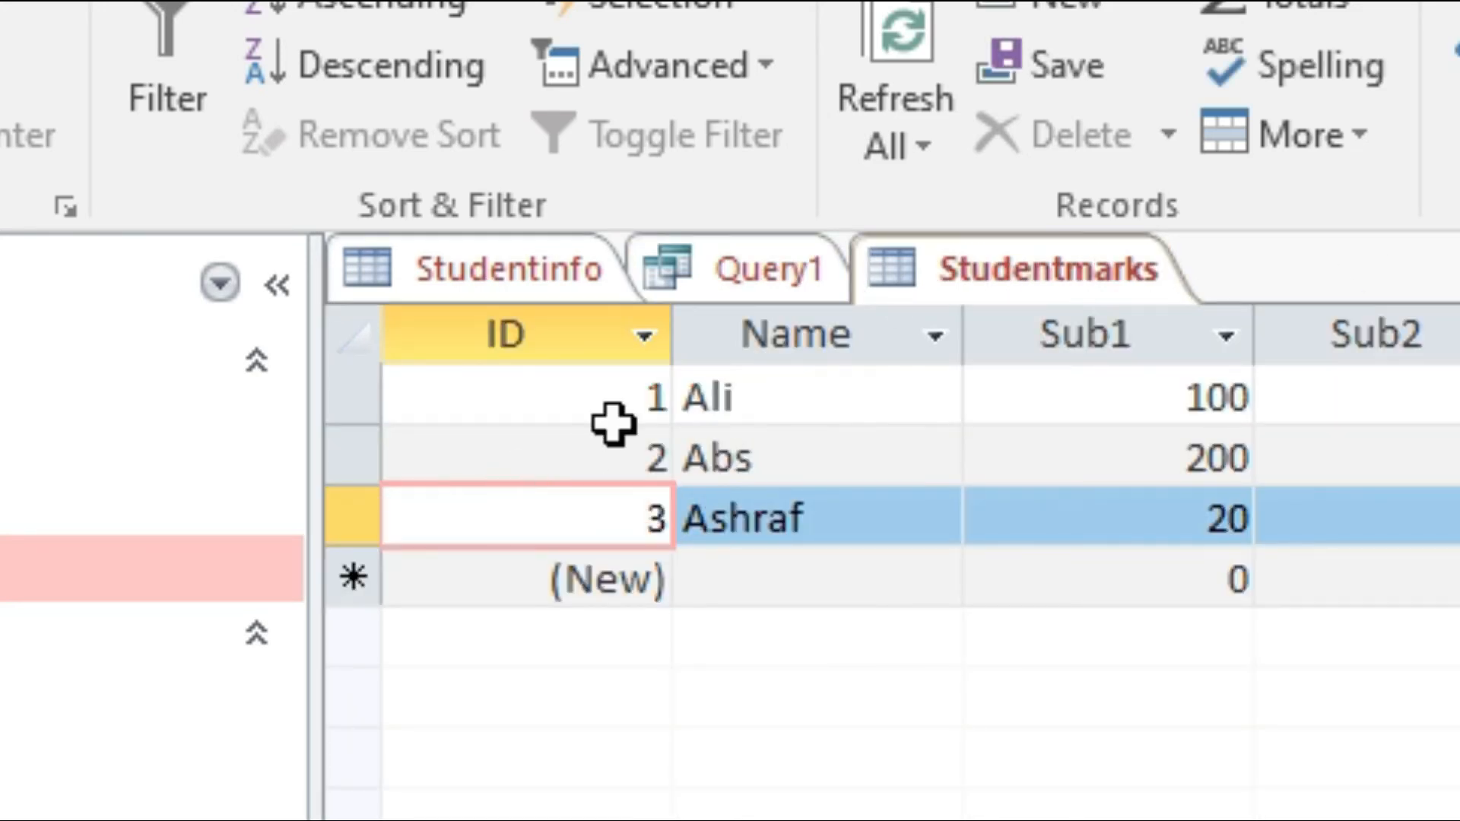
pyautogui.click(721, 295)
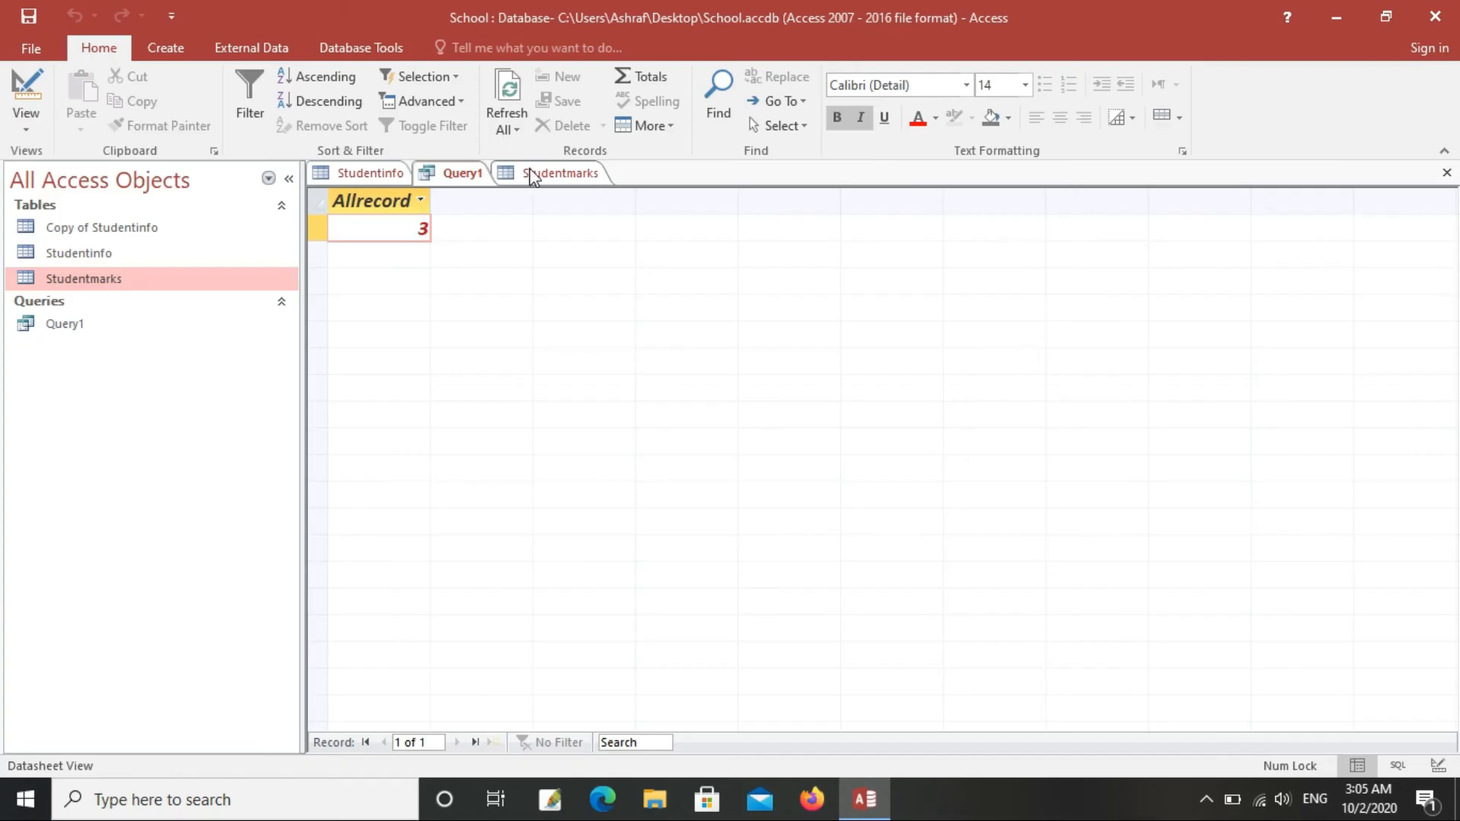
pyautogui.click(530, 175)
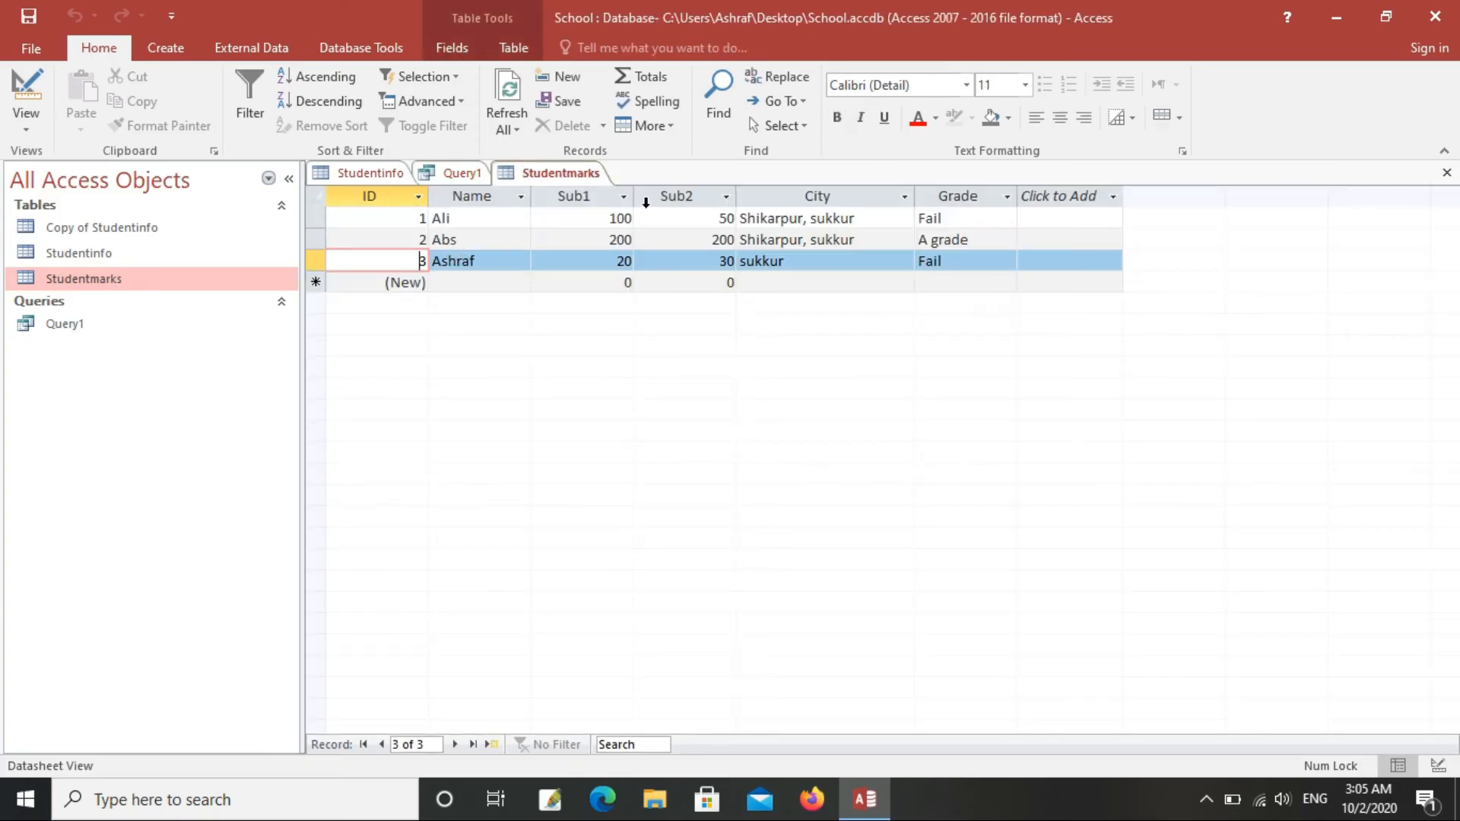
pyautogui.click(689, 239)
pyautogui.doubleClick(713, 240)
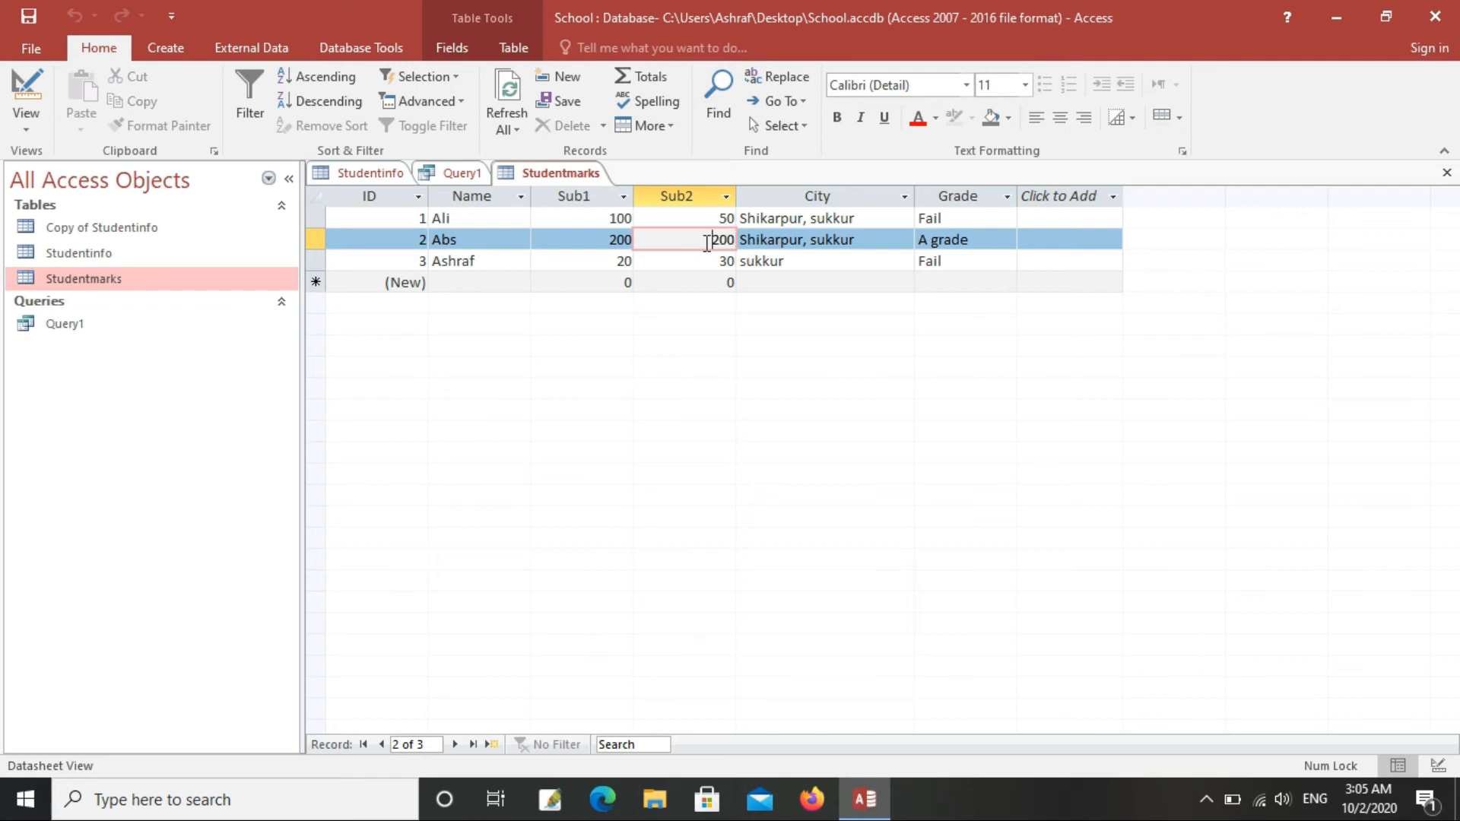
# Reopen Query1 in SQL view and replace the count function with max.
pyautogui.click(461, 180)
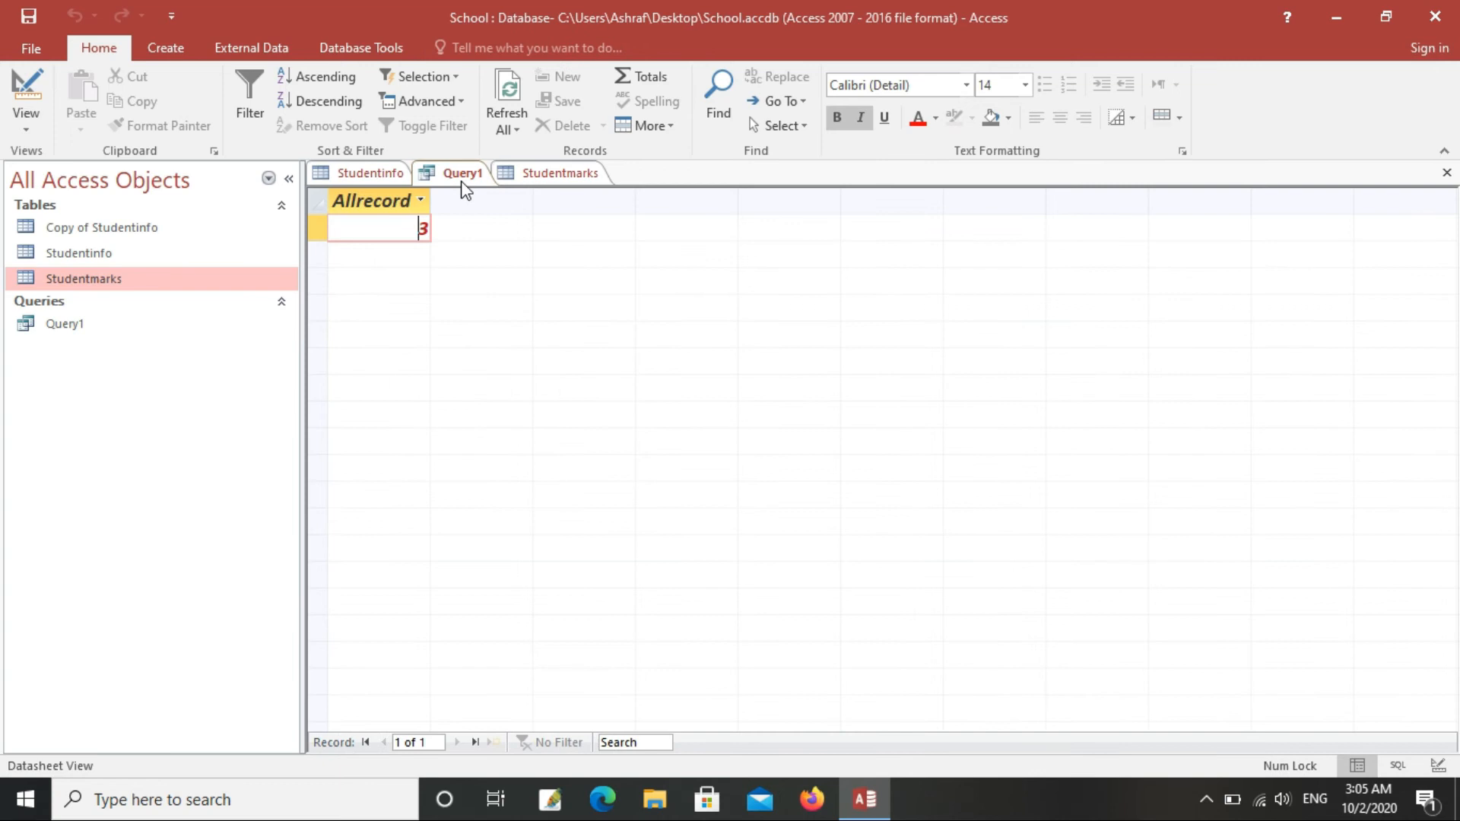
pyautogui.click(26, 130)
pyautogui.click(57, 208)
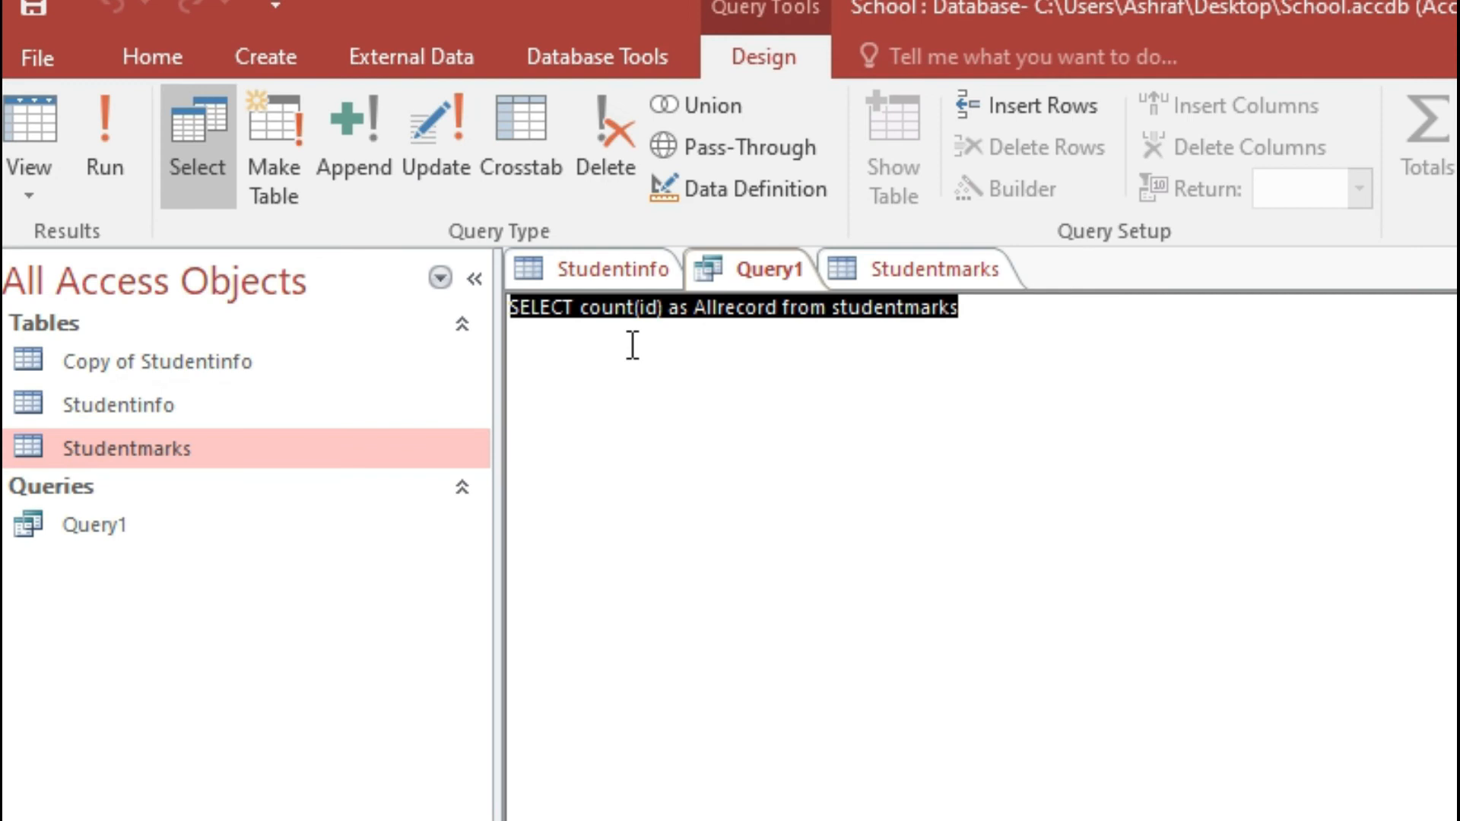
pyautogui.click(635, 326)
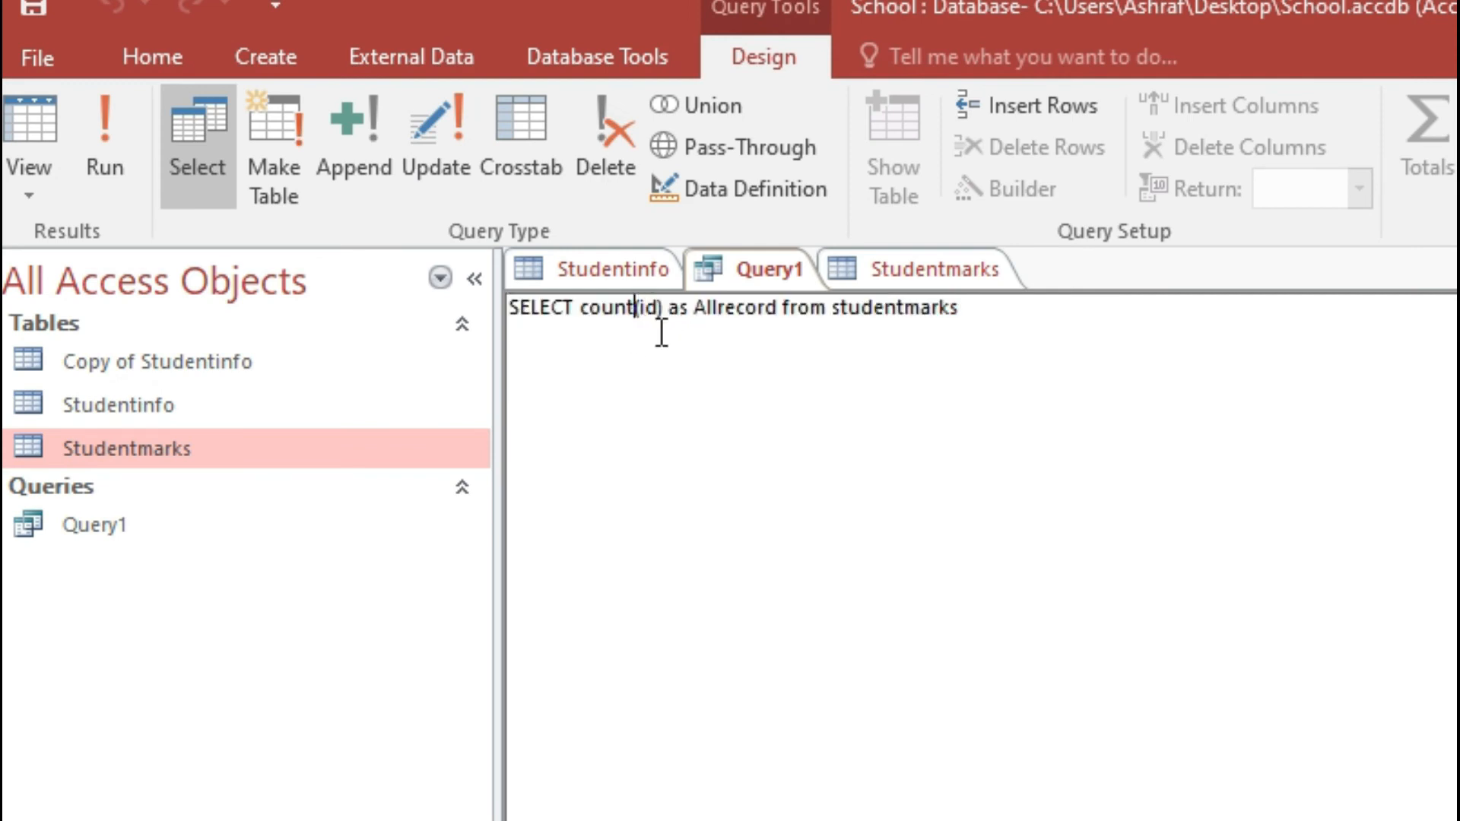
pyautogui.press('BackSpace')
pyautogui.press('BackSpace')
pyautogui.press('BackSpace')
pyautogui.press('BackSpace')
pyautogui.press('BackSpace')
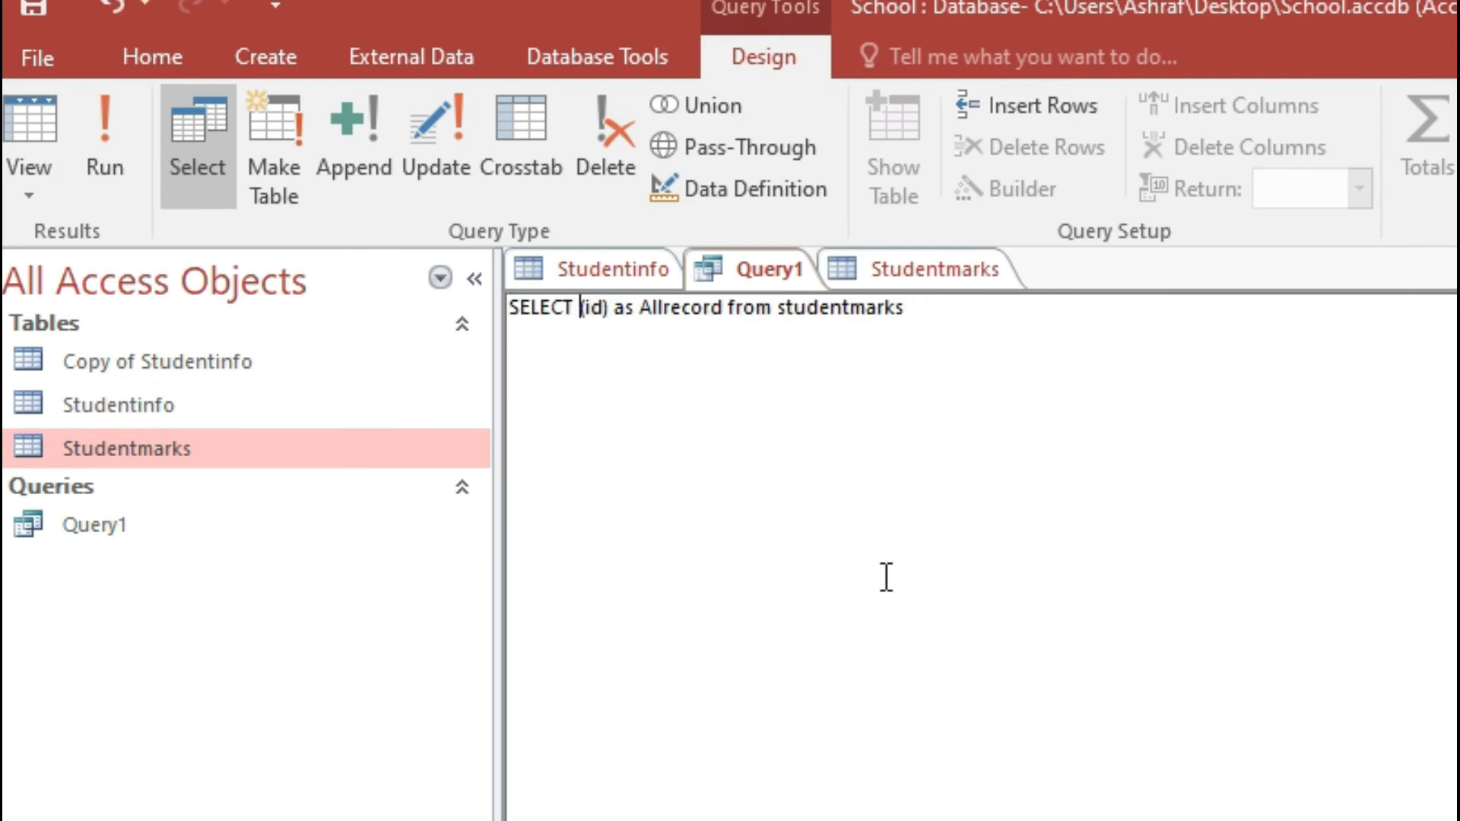
pyautogui.write('max')
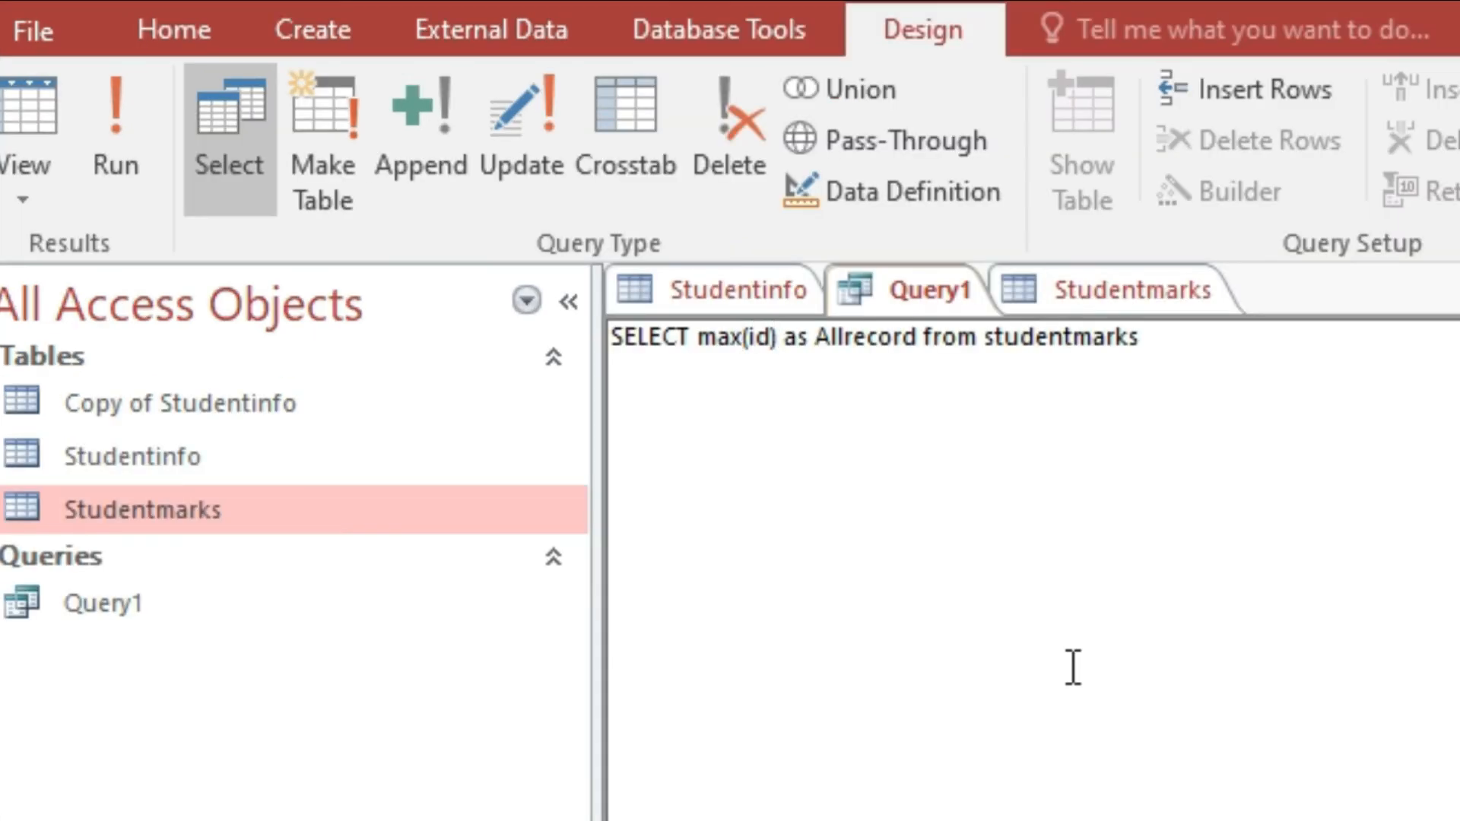
# Replace id with sub1 as the column inside the max function of Query1.
pyautogui.press('BackSpace')
pyautogui.press('BackSpace')
pyautogui.write('su')
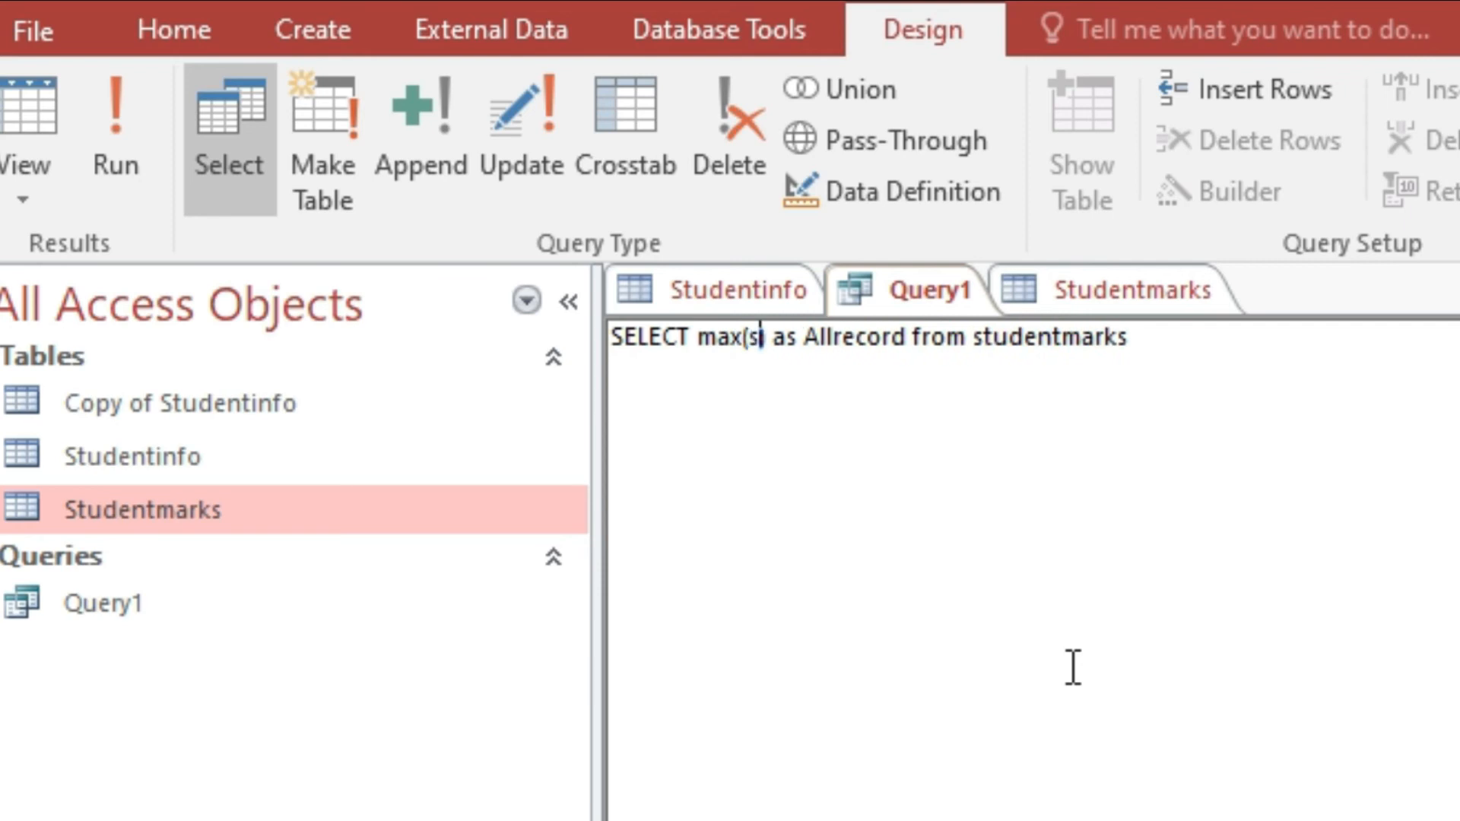
pyautogui.write('b1')
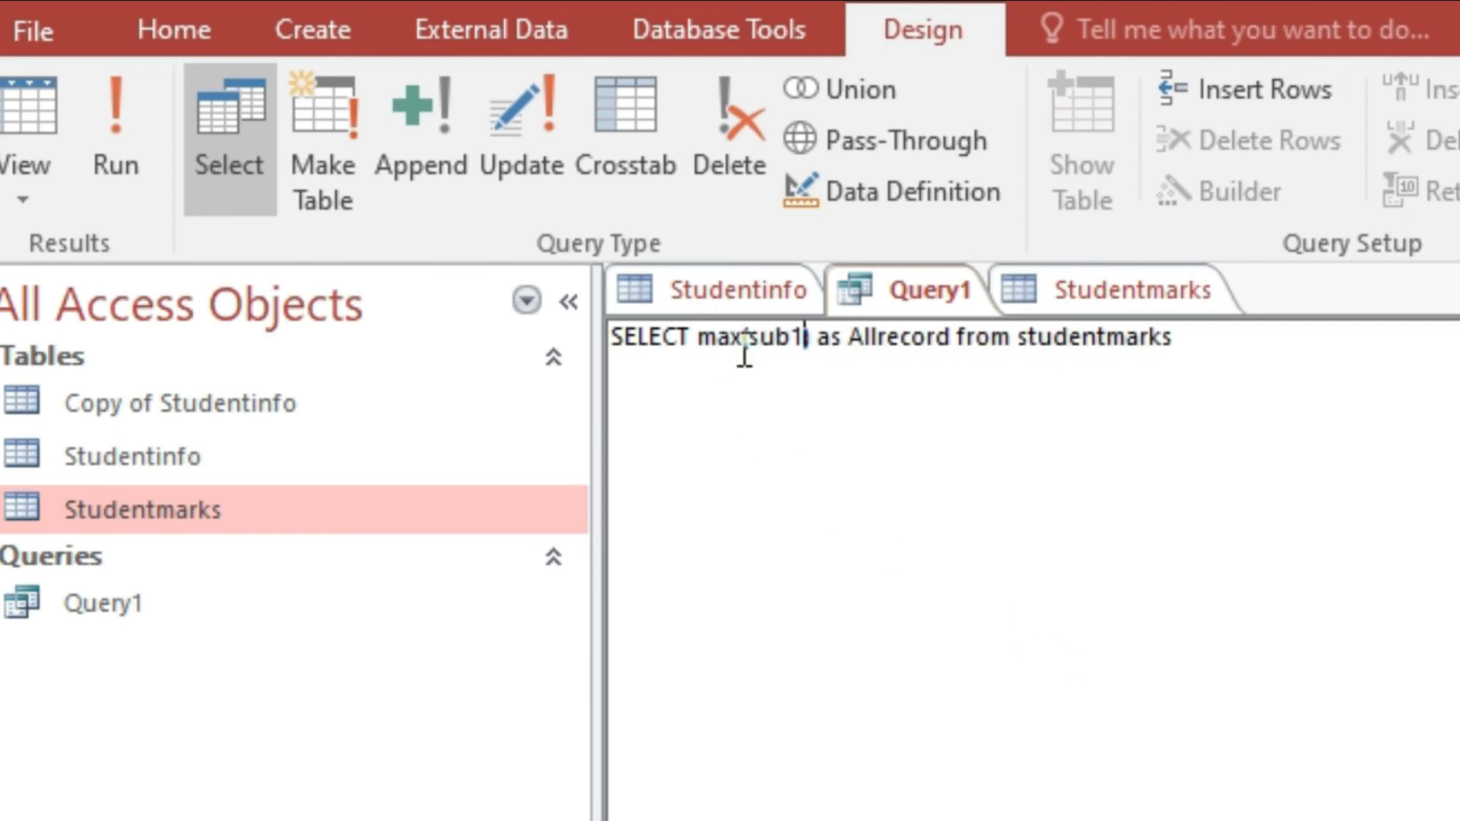
pyautogui.moveTo(748, 339); pyautogui.dragTo(815, 338)
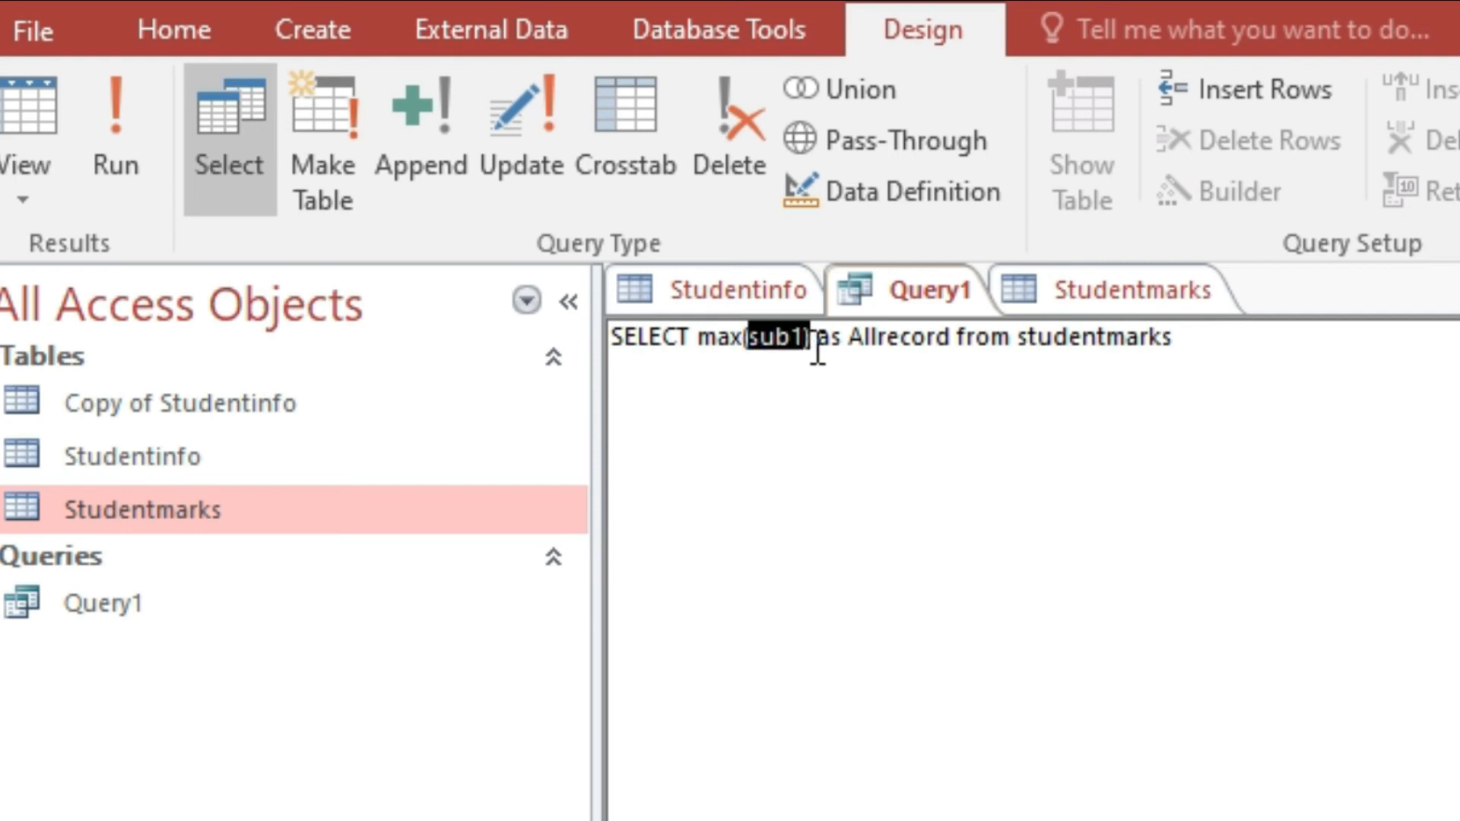
# Change the column alias in Query1 from Allrecord to max, keeping the rest of the statement.
pyautogui.click(940, 348)
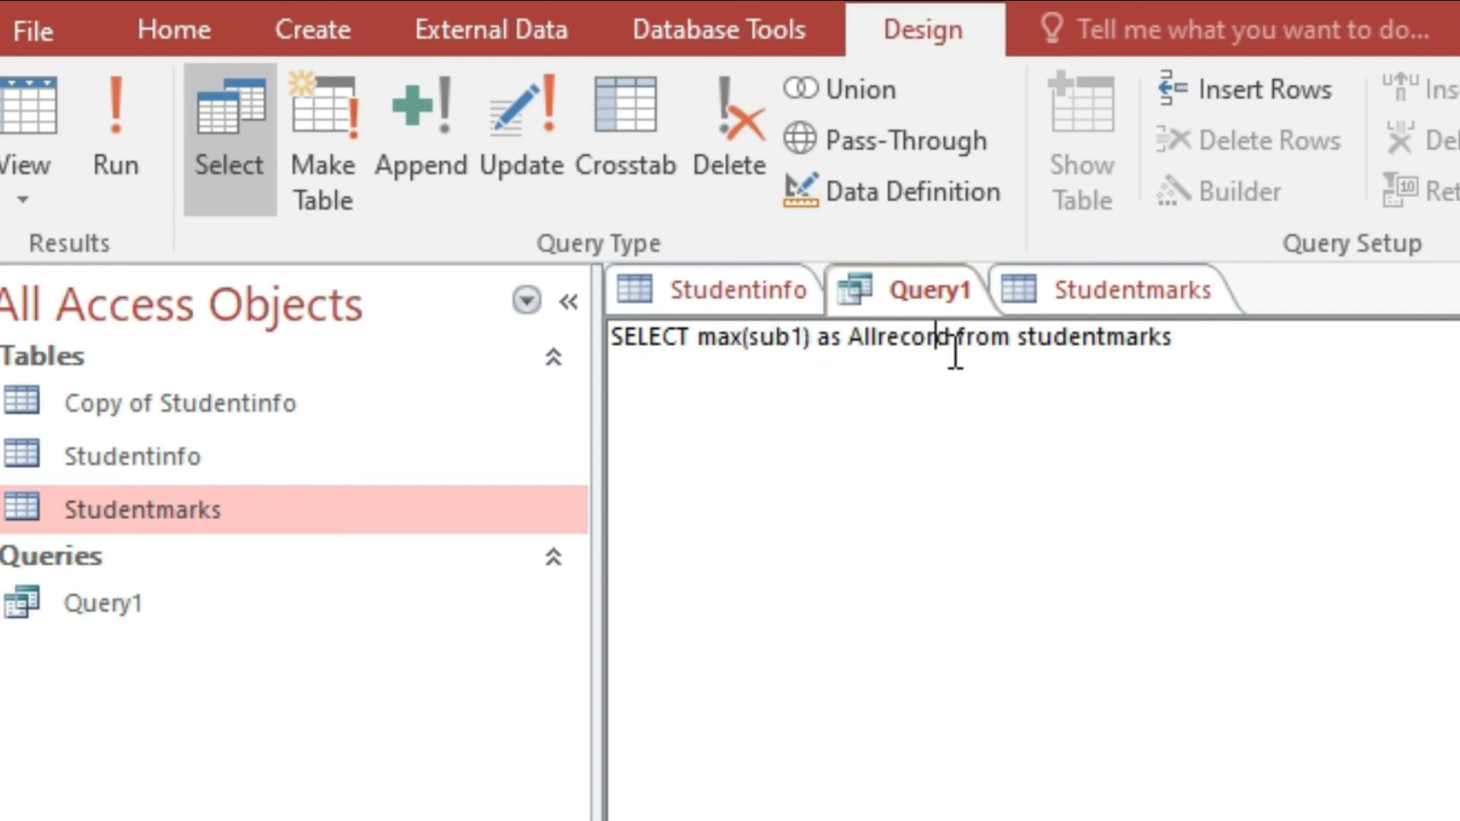
pyautogui.press('BackSpace')
pyautogui.press('BackSpace')
pyautogui.press('BackSpace')
pyautogui.press('BackSpace')
pyautogui.press('BackSpace')
pyautogui.press('BackSpace')
pyautogui.press('BackSpace')
pyautogui.press('BackSpace')
pyautogui.press('BackSpace')
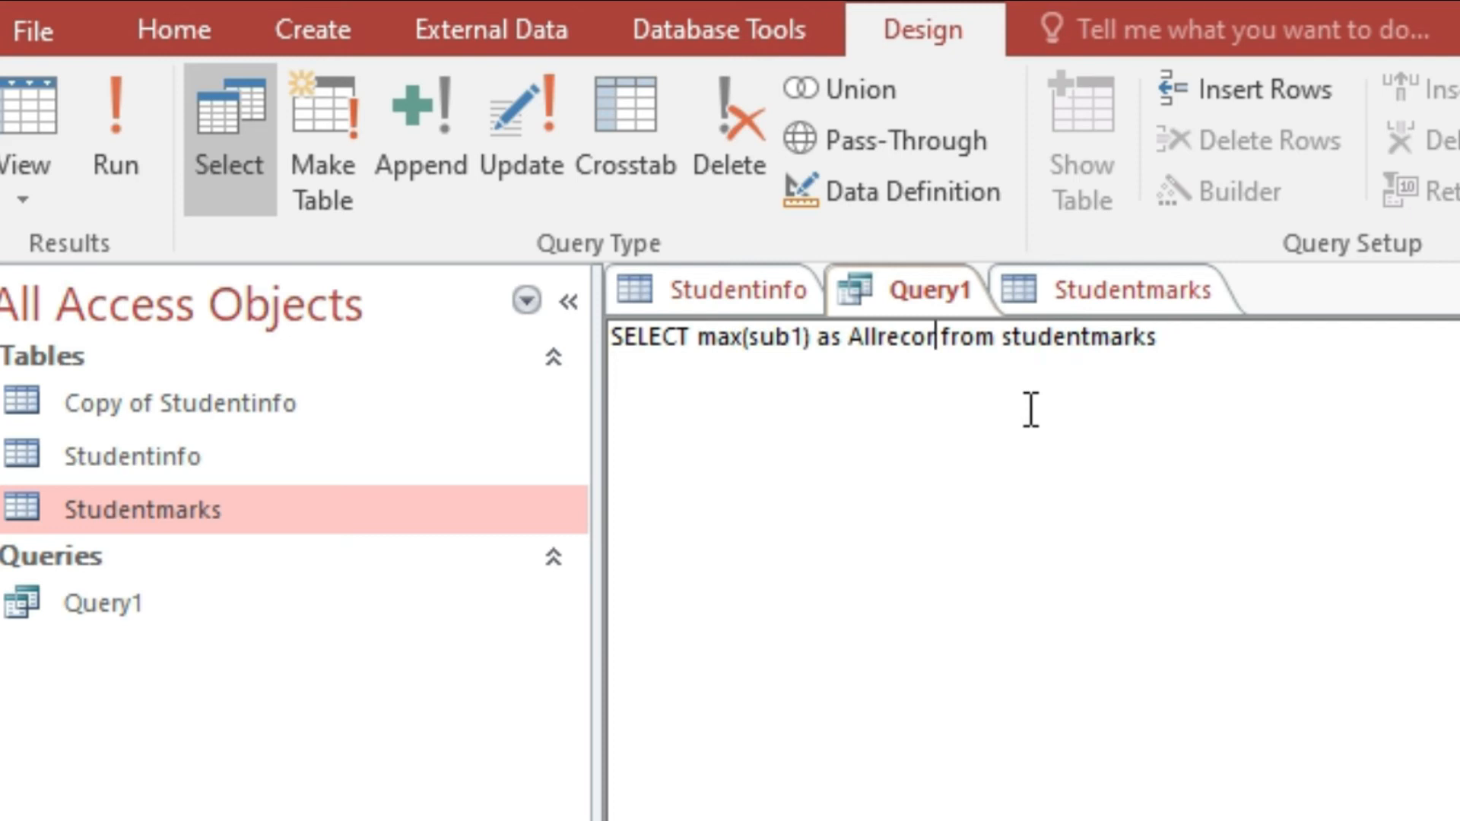
pyautogui.write('max')
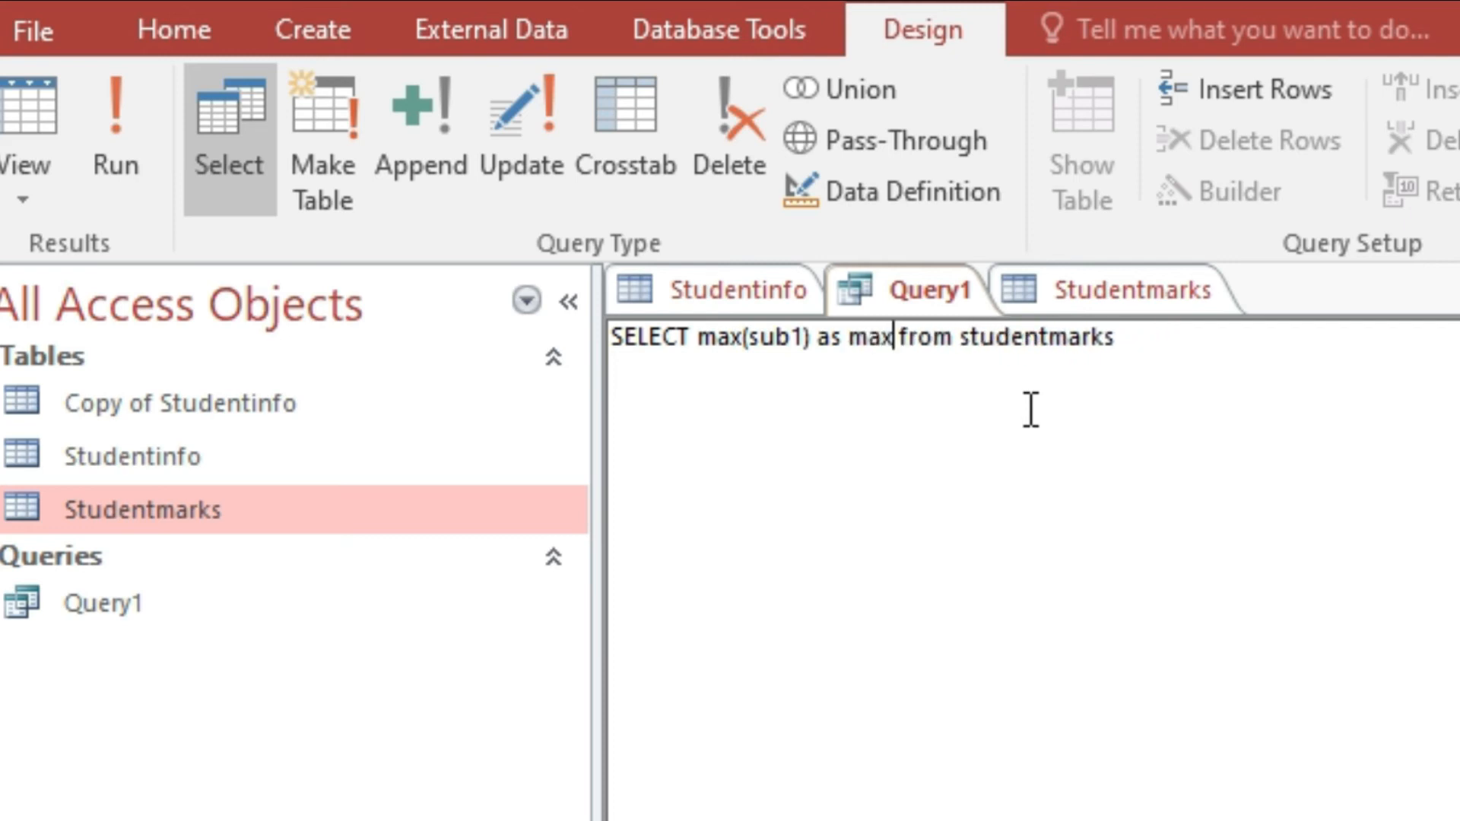
pyautogui.write('i')
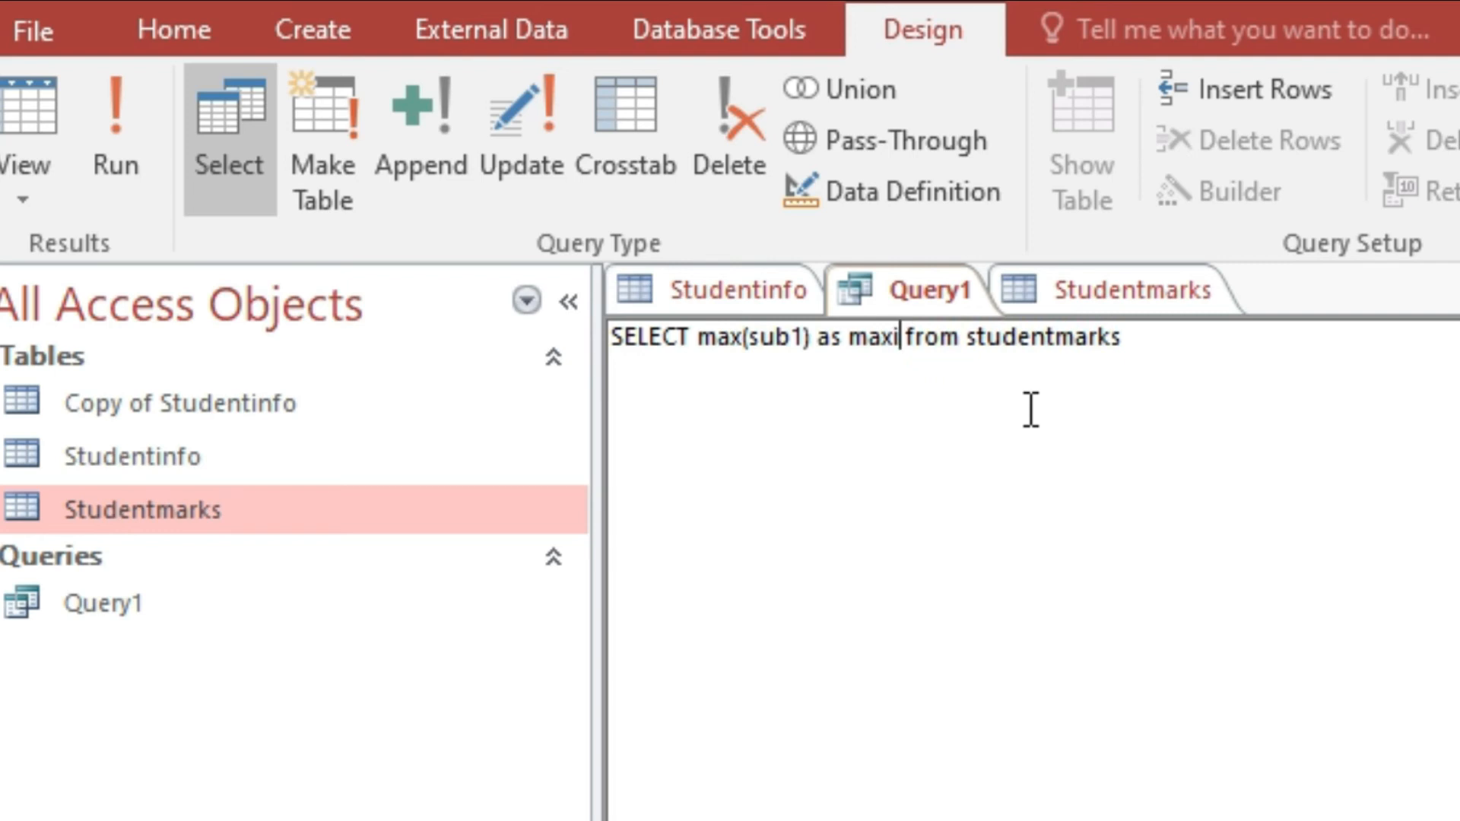
pyautogui.press('BackSpace')
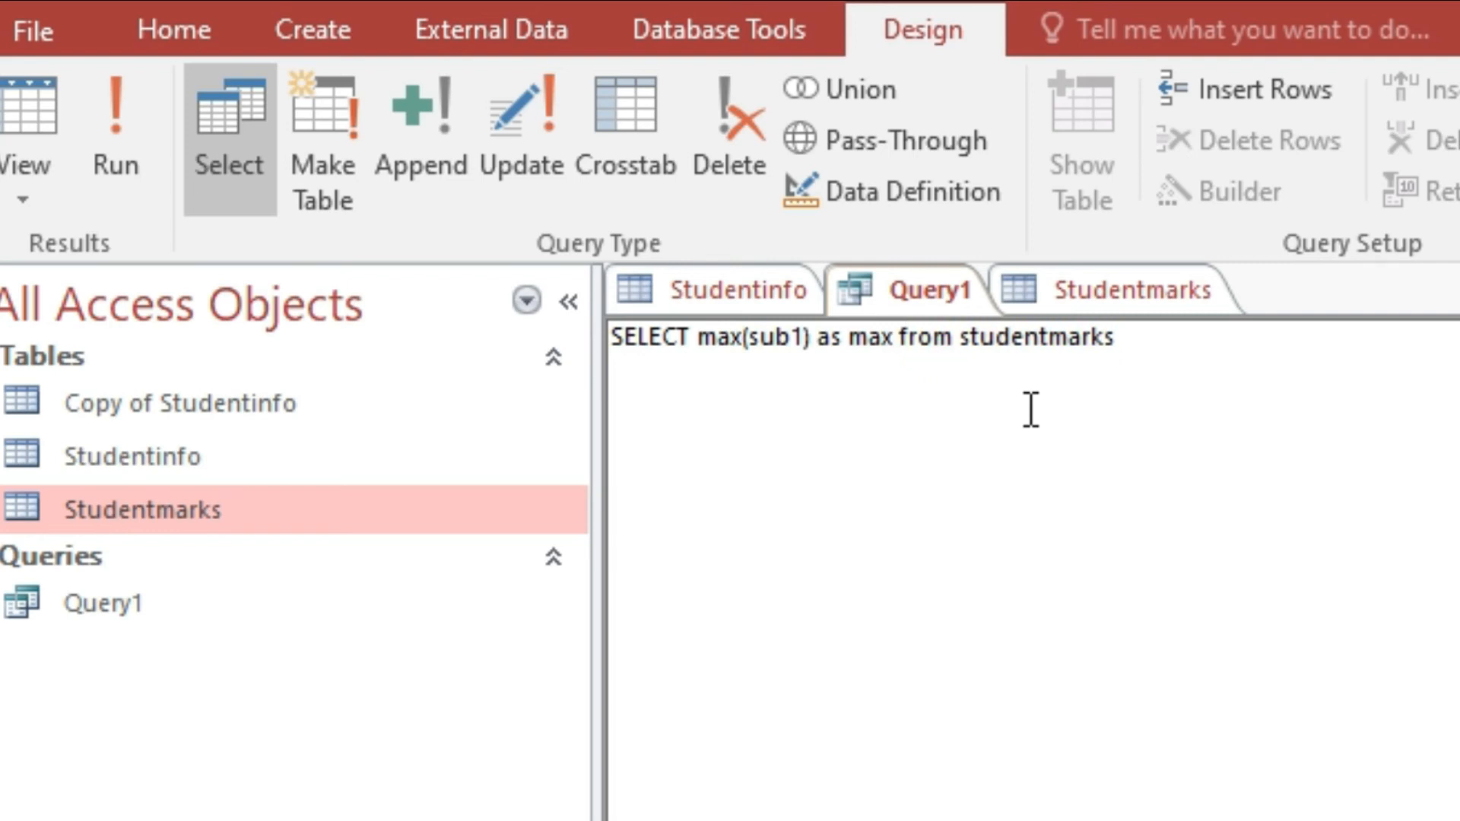
# Run the max(sub1) query on studentmarks and inspect the value in the max column.
pyautogui.moveTo(1142, 339); pyautogui.dragTo(607, 337)
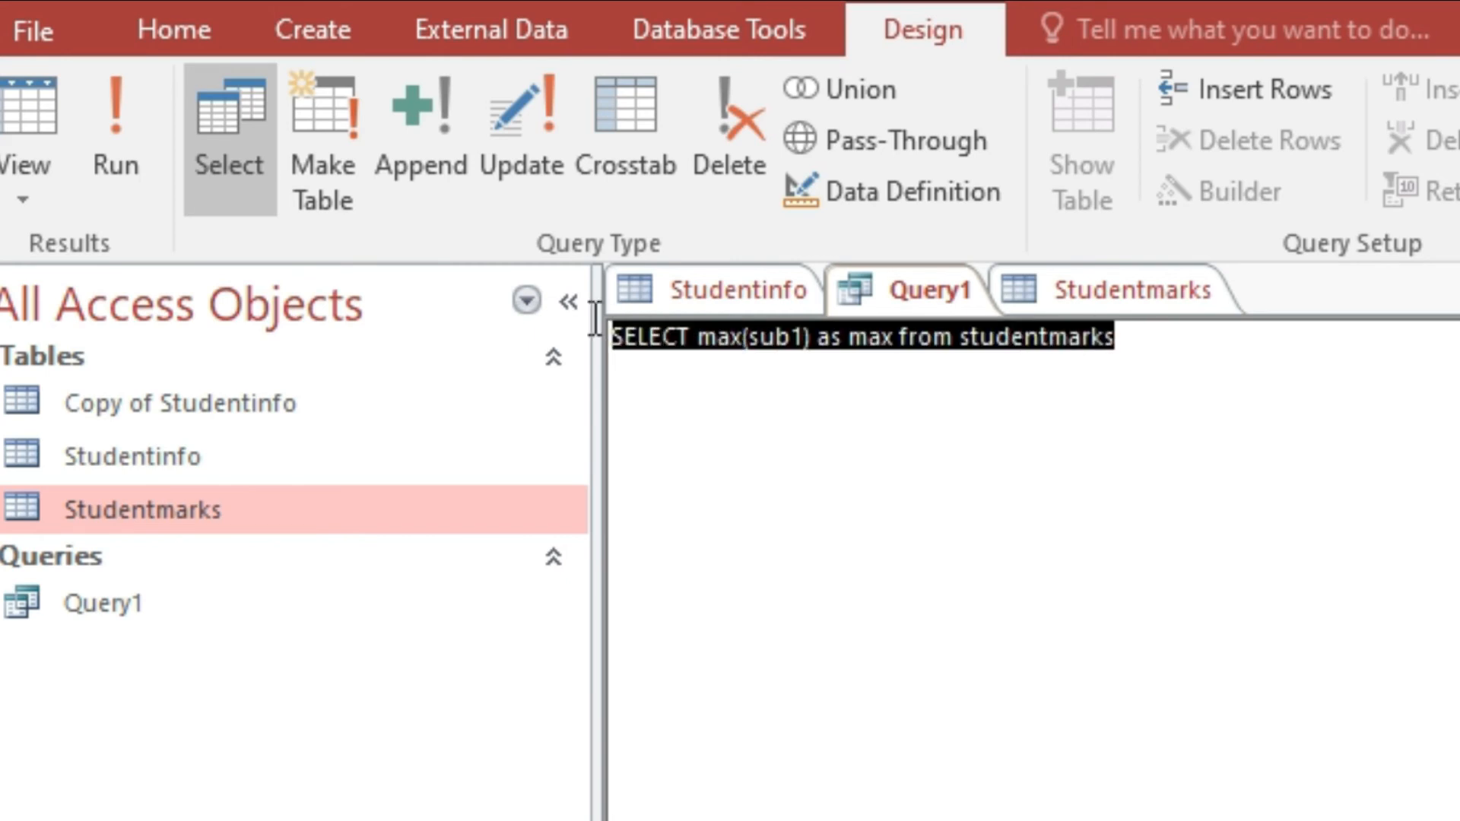
pyautogui.click(131, 142)
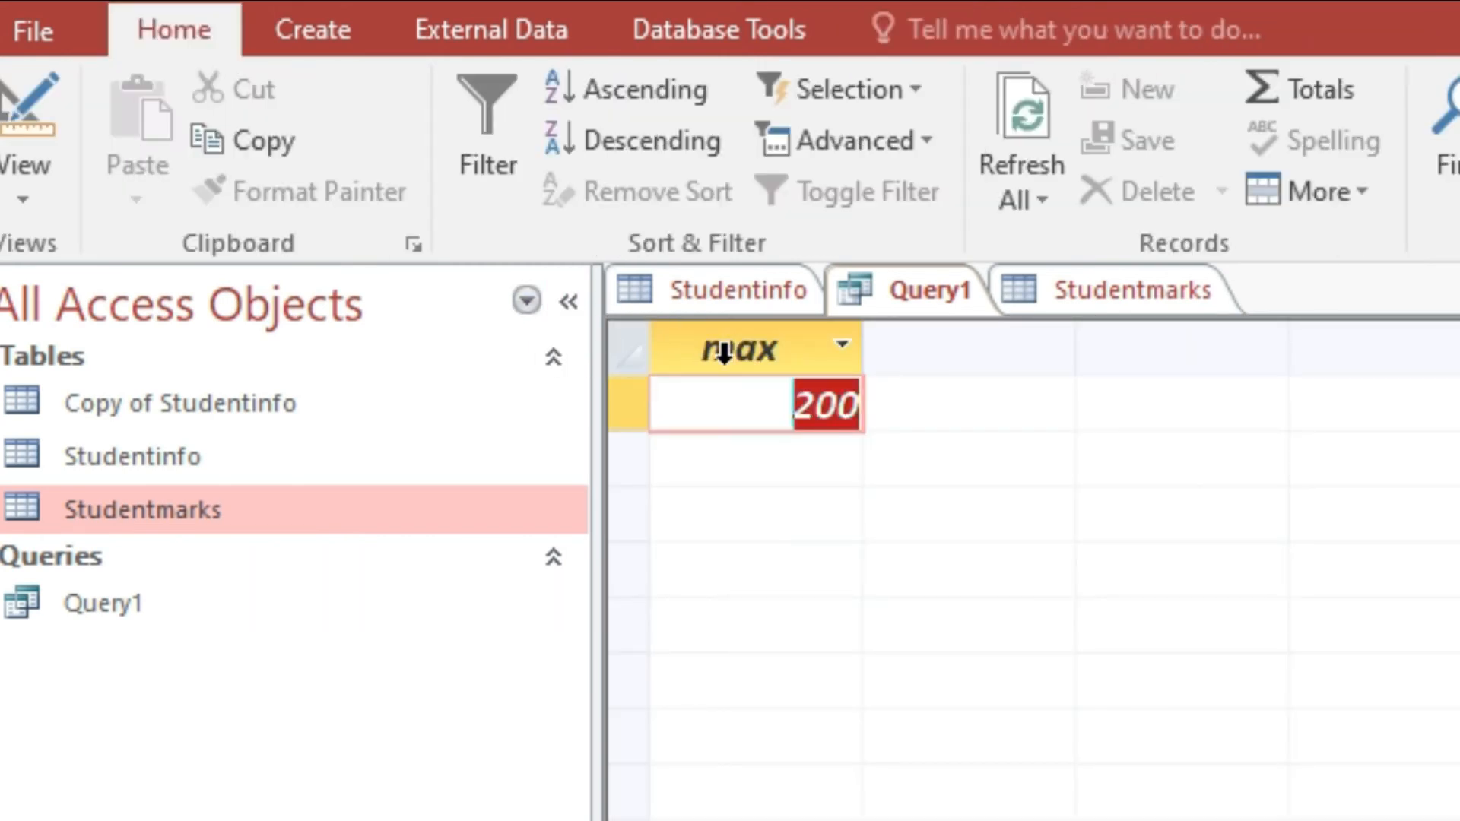
pyautogui.click(724, 352)
pyautogui.click(766, 414)
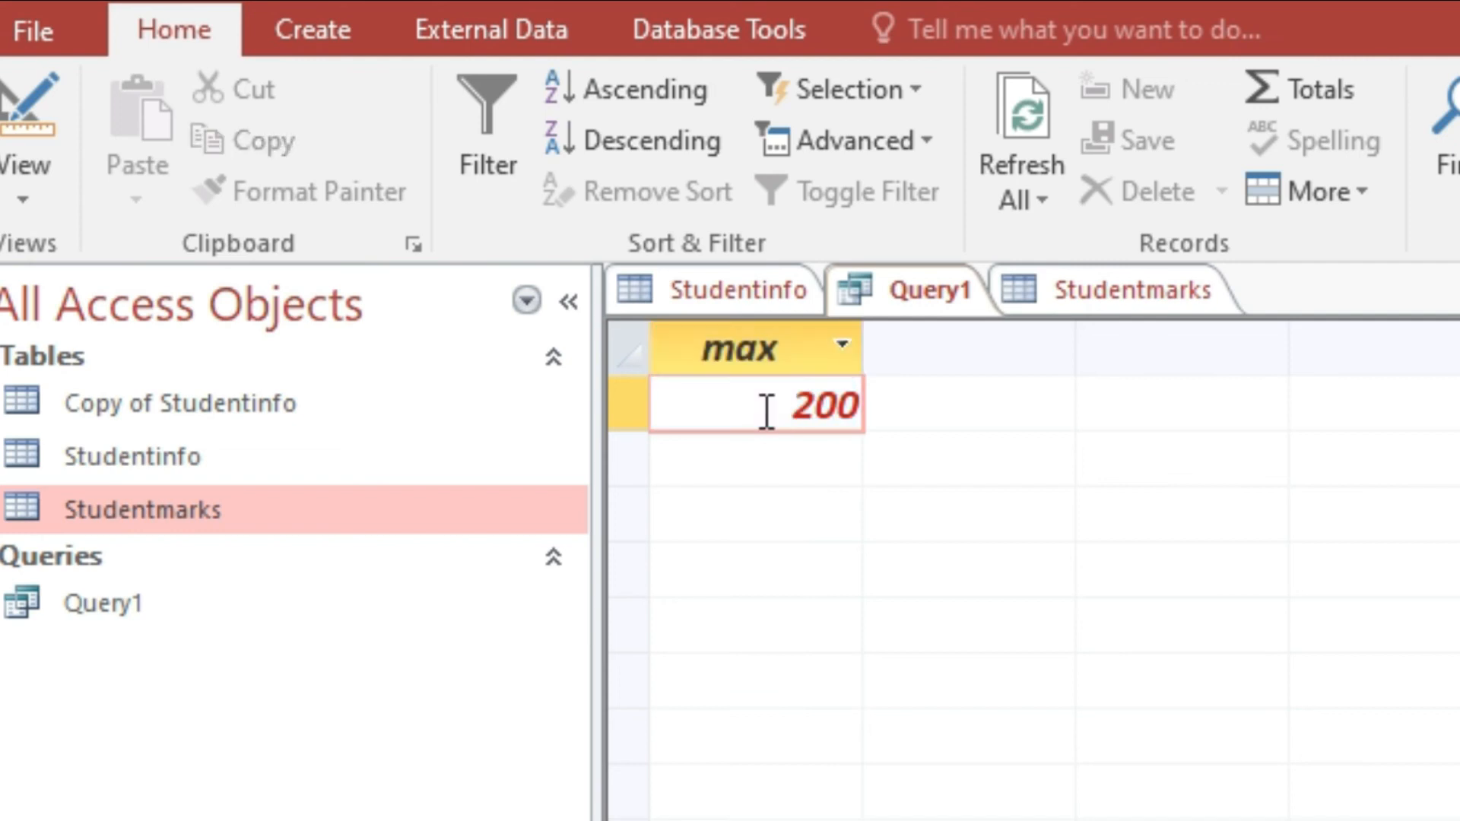
# Compare the query result with the Sub1 marks in the Studentmarks table, then return to Query1.
pyautogui.click(1088, 292)
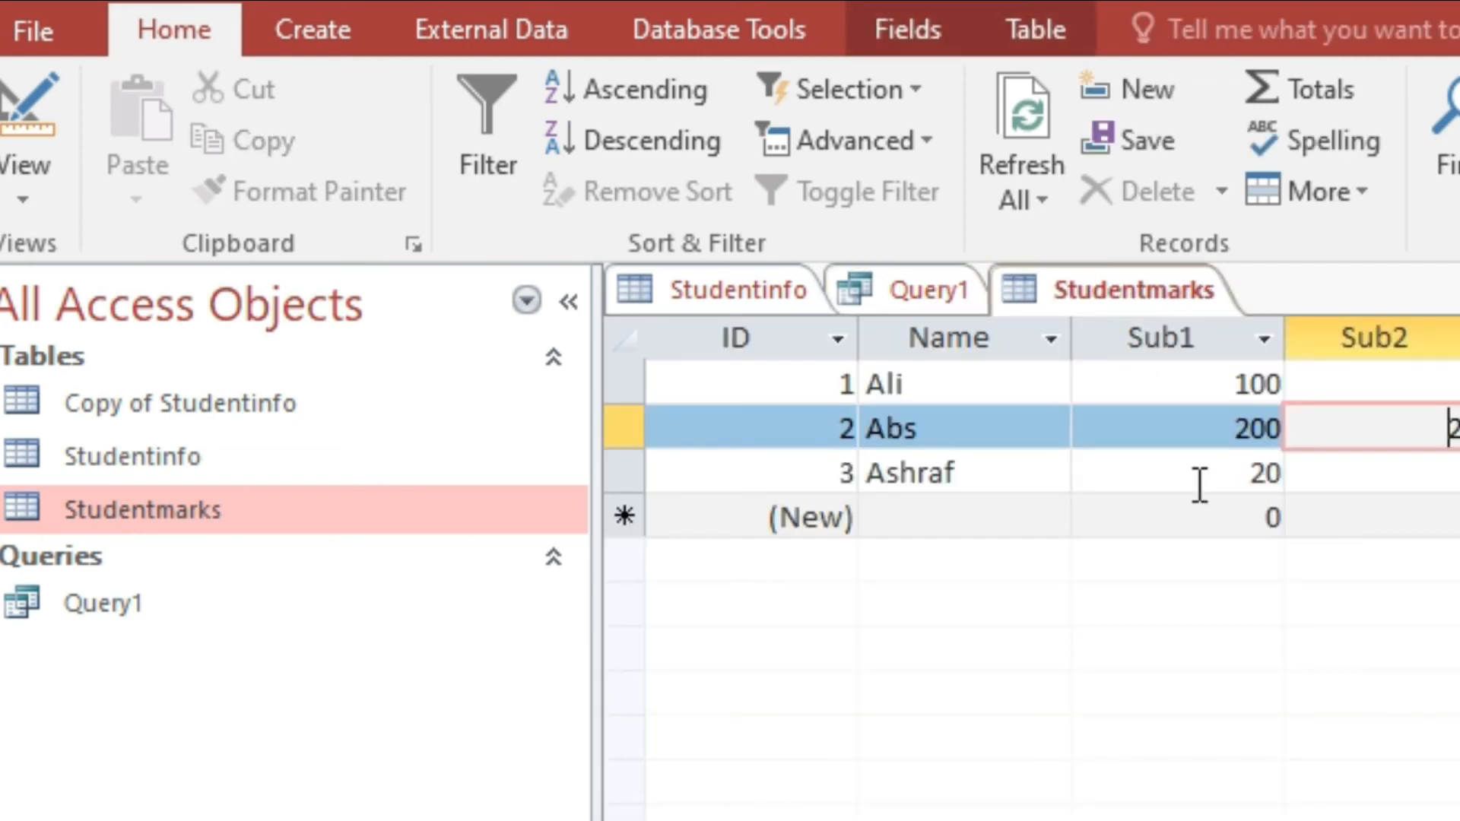
pyautogui.click(1186, 433)
pyautogui.moveTo(1187, 435); pyautogui.dragTo(1330, 437)
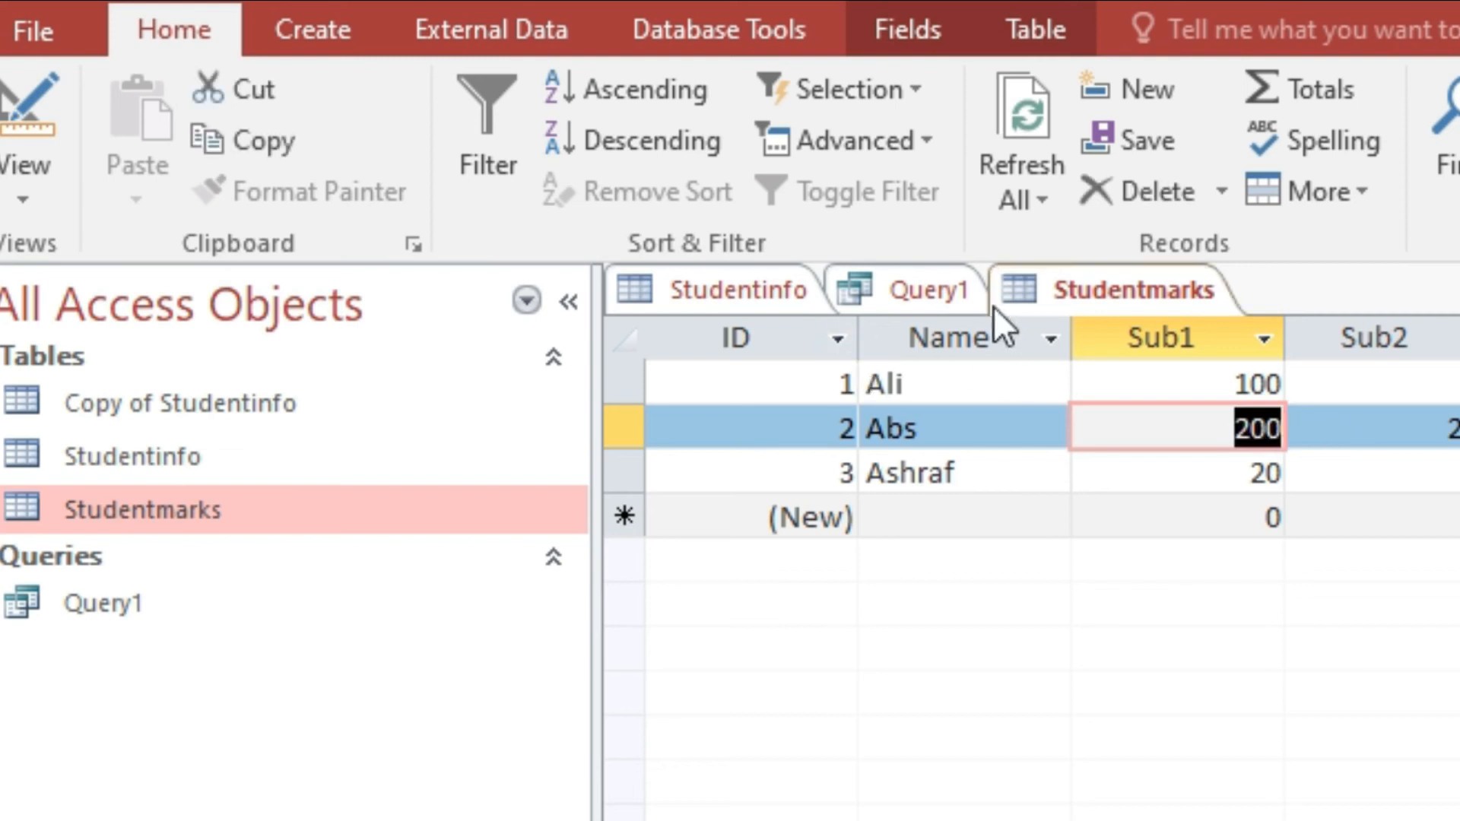
pyautogui.click(910, 293)
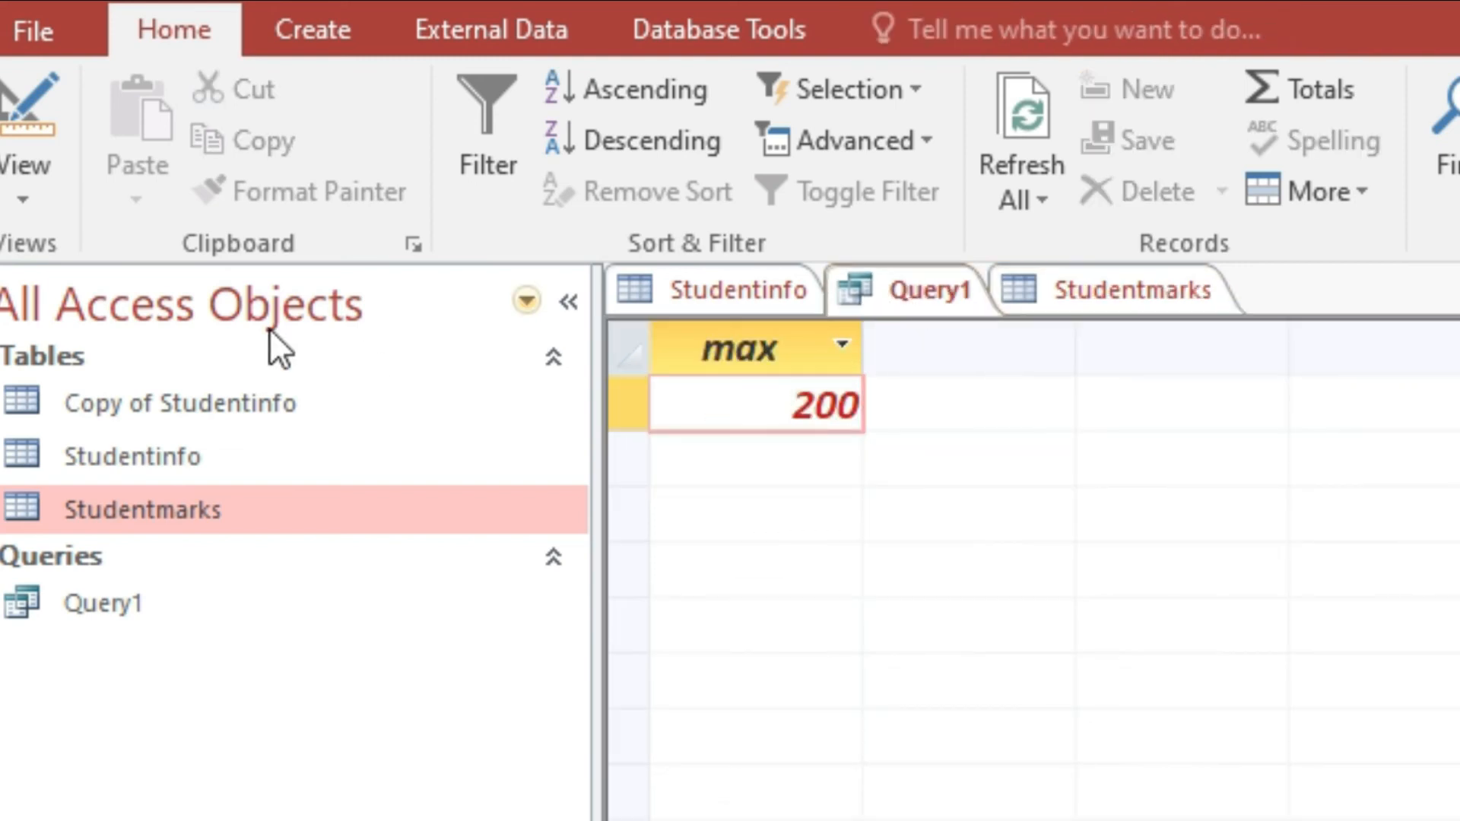
# Reopen Query1 in SQL view and replace the max function with min, leaving the alias as max.
pyautogui.click(9, 213)
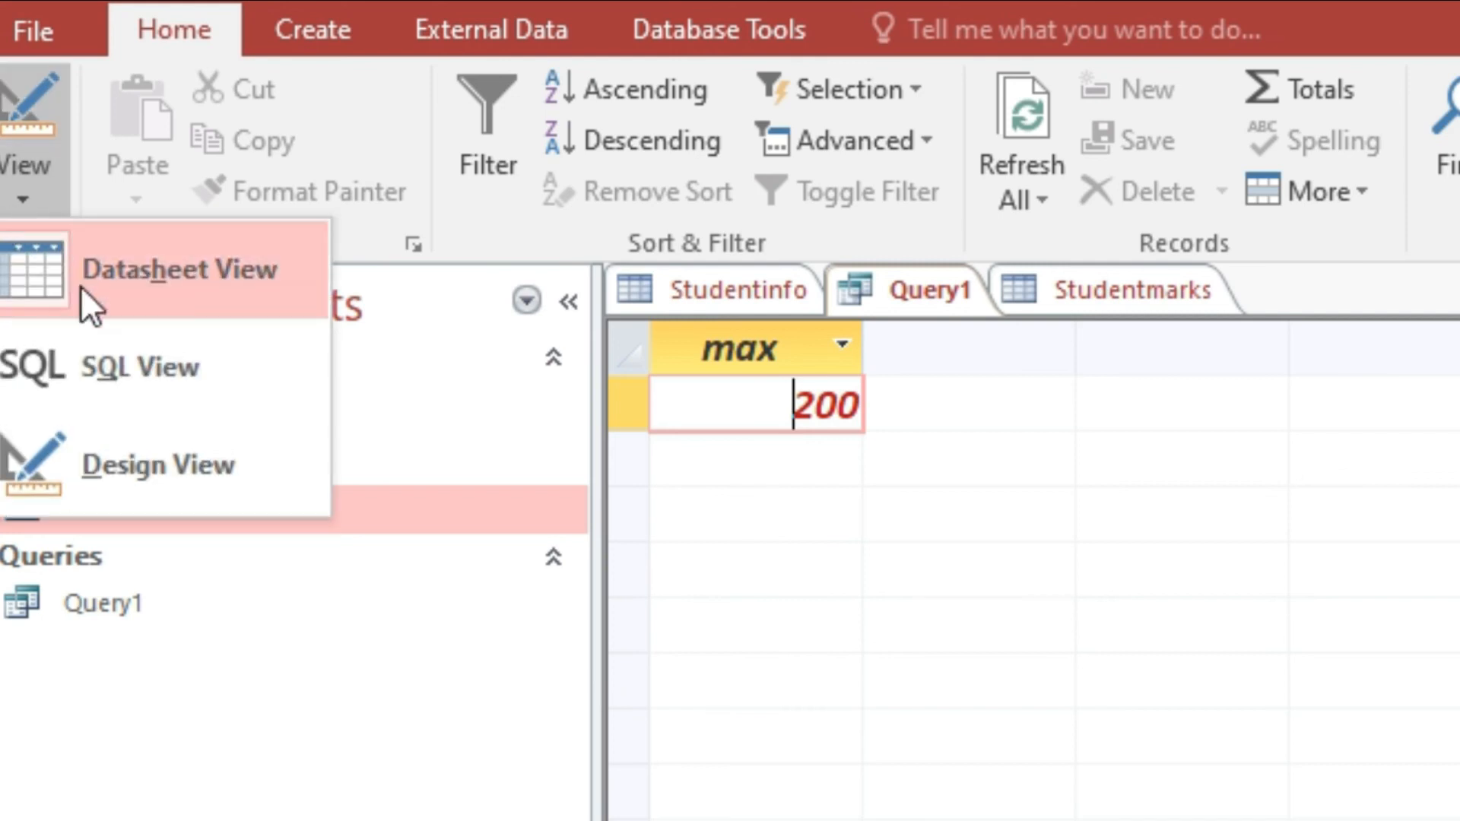
pyautogui.click(95, 357)
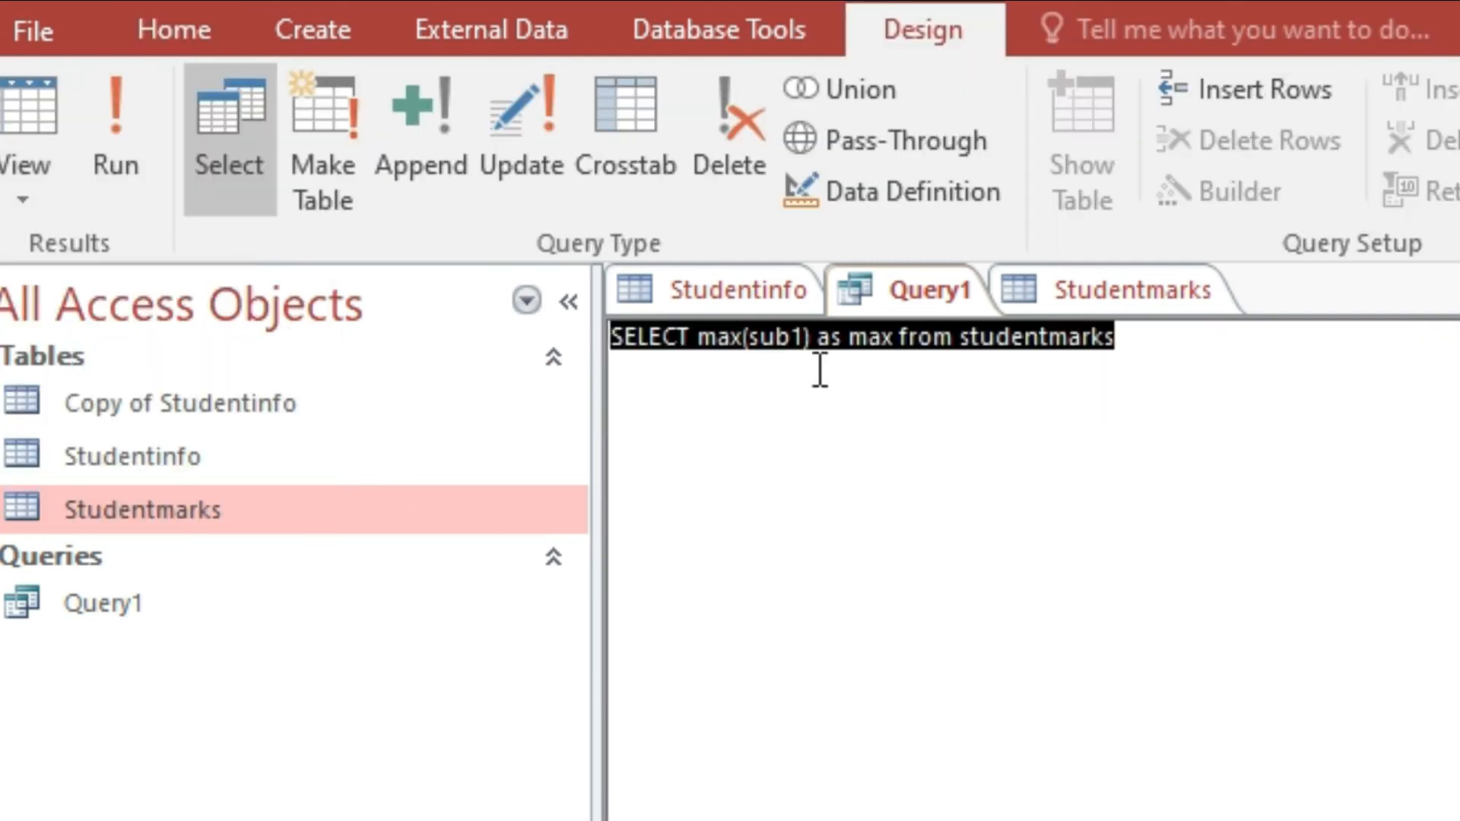
pyautogui.click(792, 339)
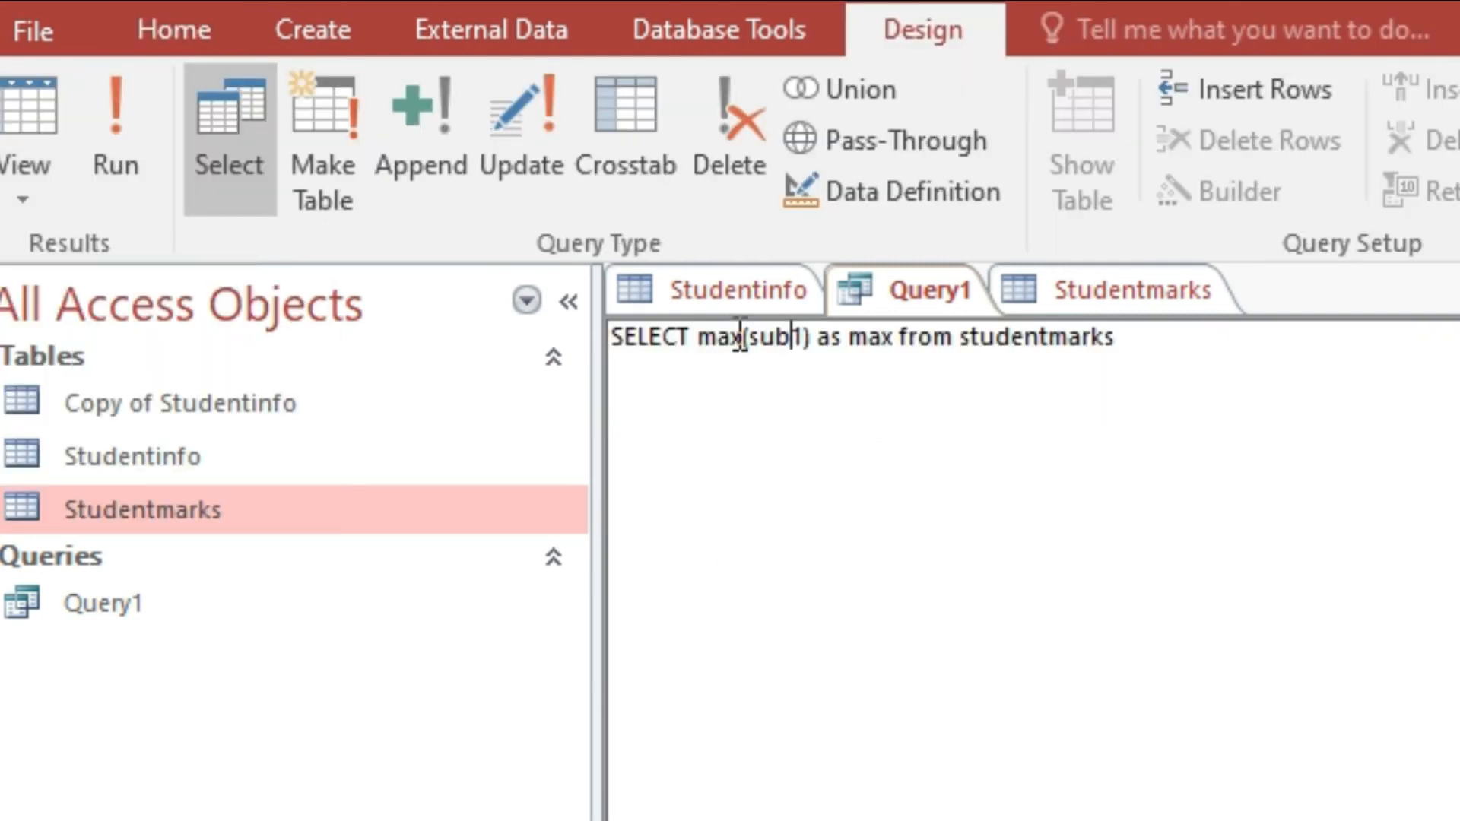
pyautogui.press('BackSpace')
pyautogui.press('BackSpace')
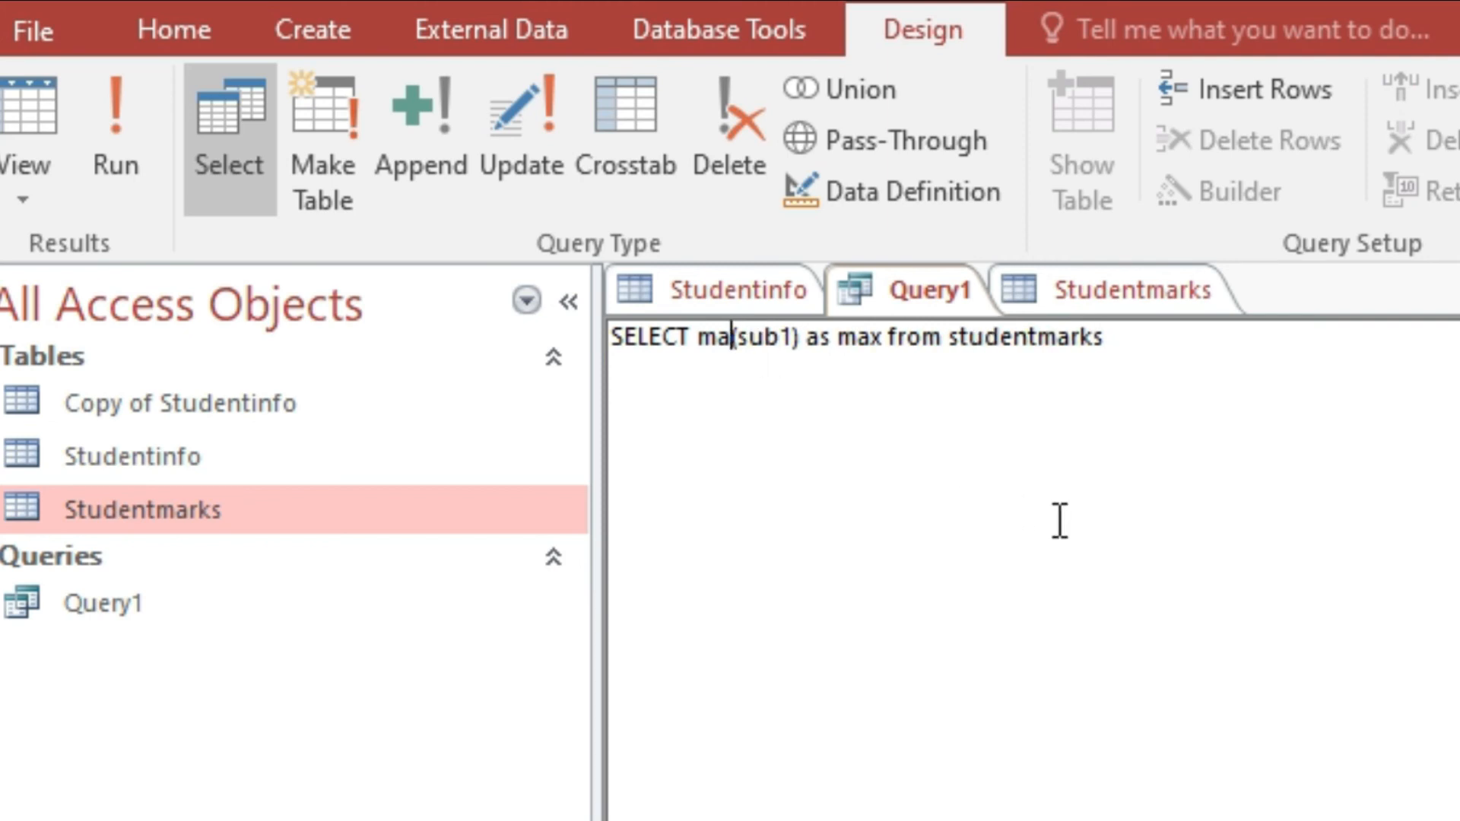
pyautogui.write('in')
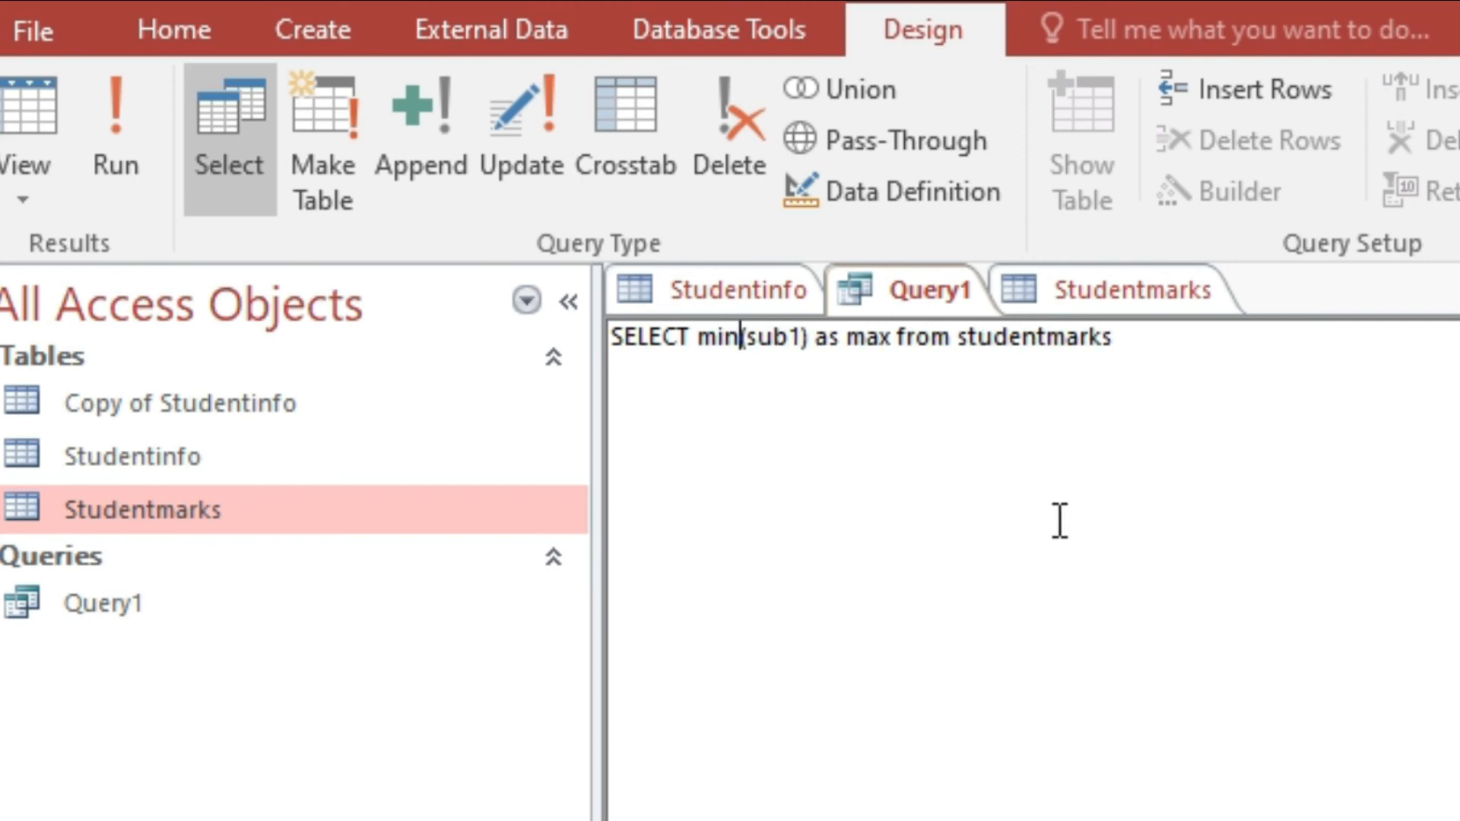
# Run the min(sub1) query and check its result against the Sub1 marks in Studentmarks.
pyautogui.click(127, 165)
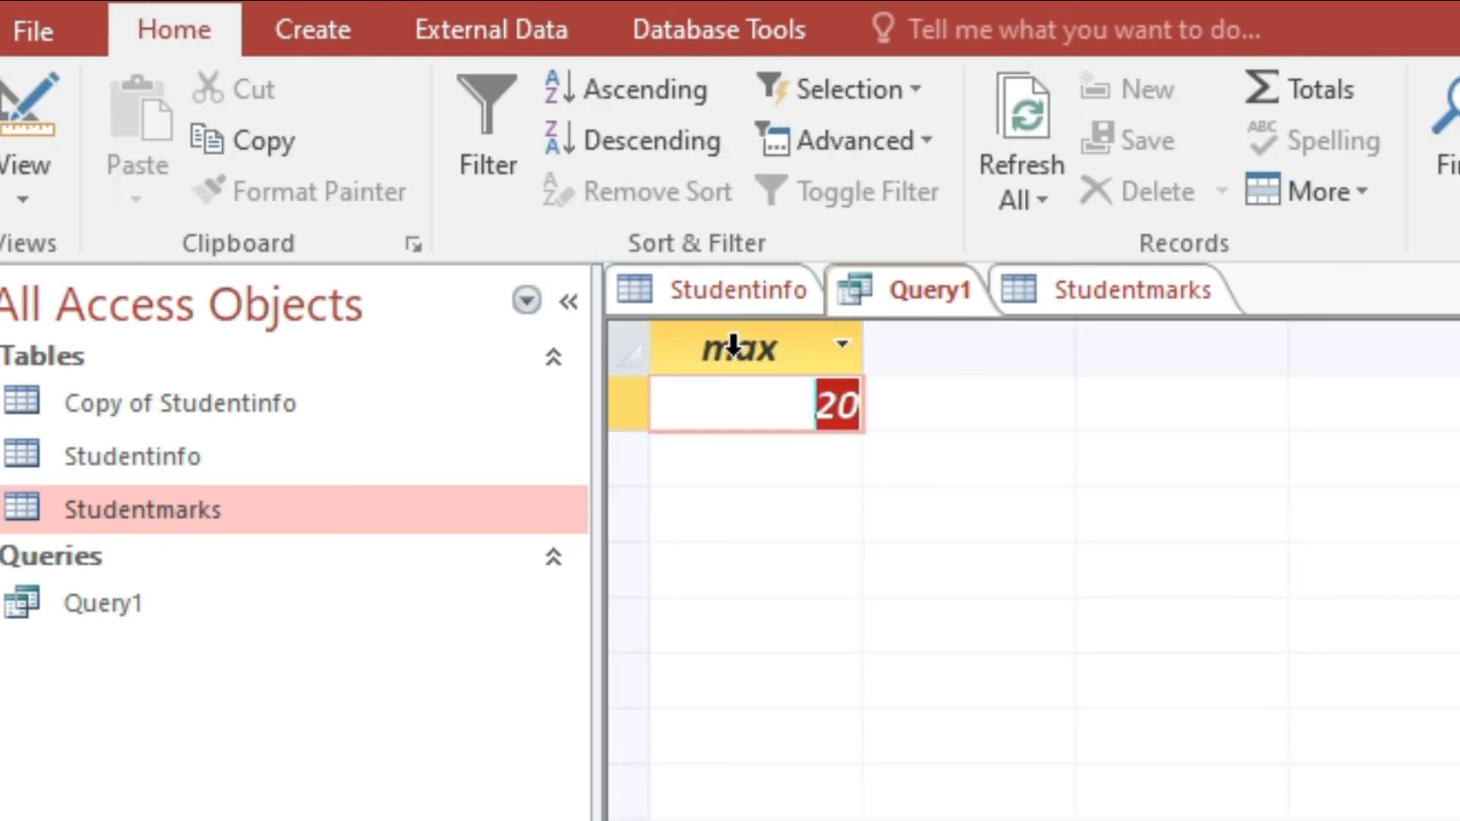
pyautogui.moveTo(733, 398); pyautogui.dragTo(894, 422)
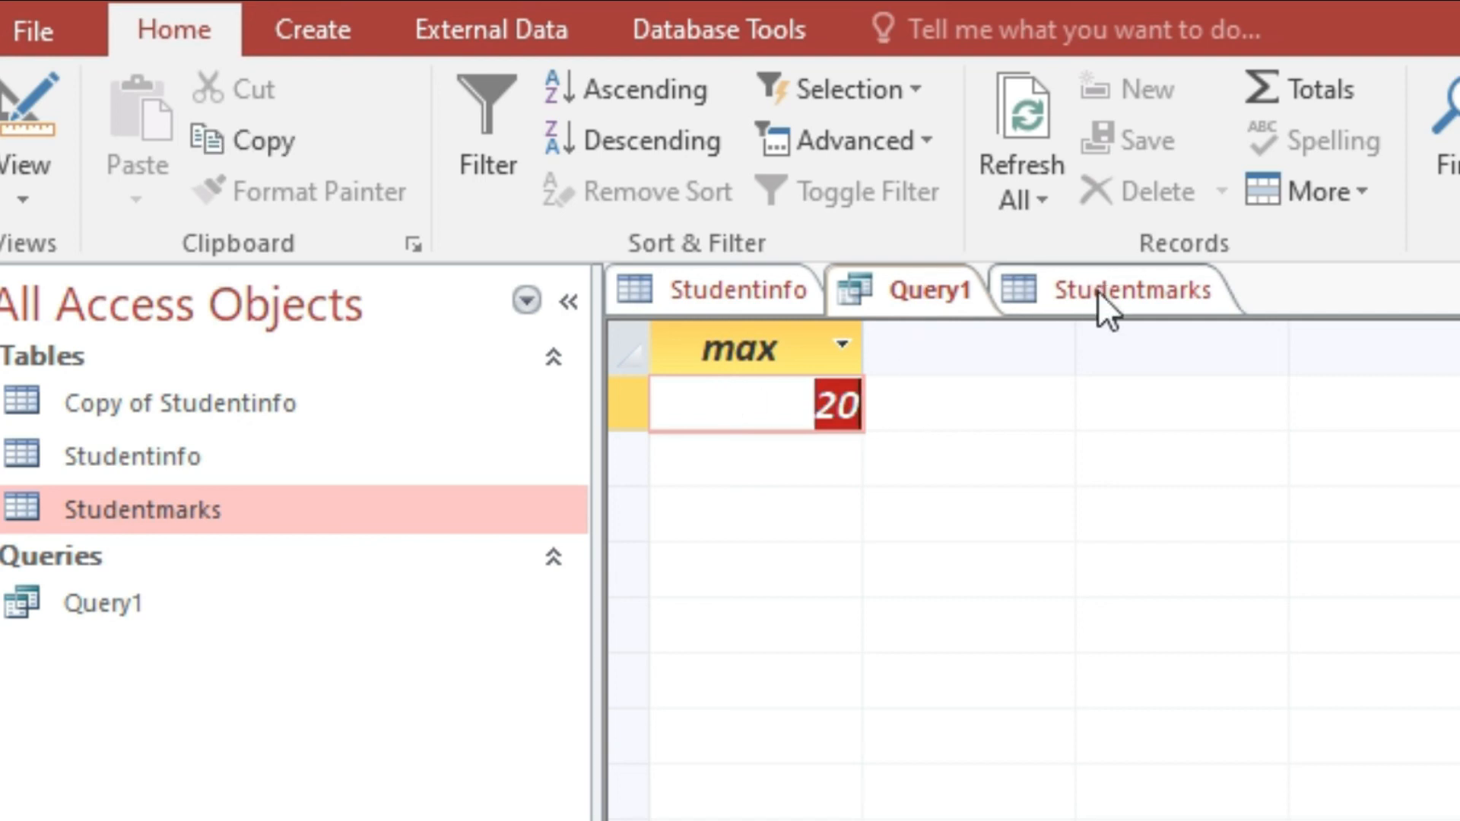
pyautogui.click(1097, 291)
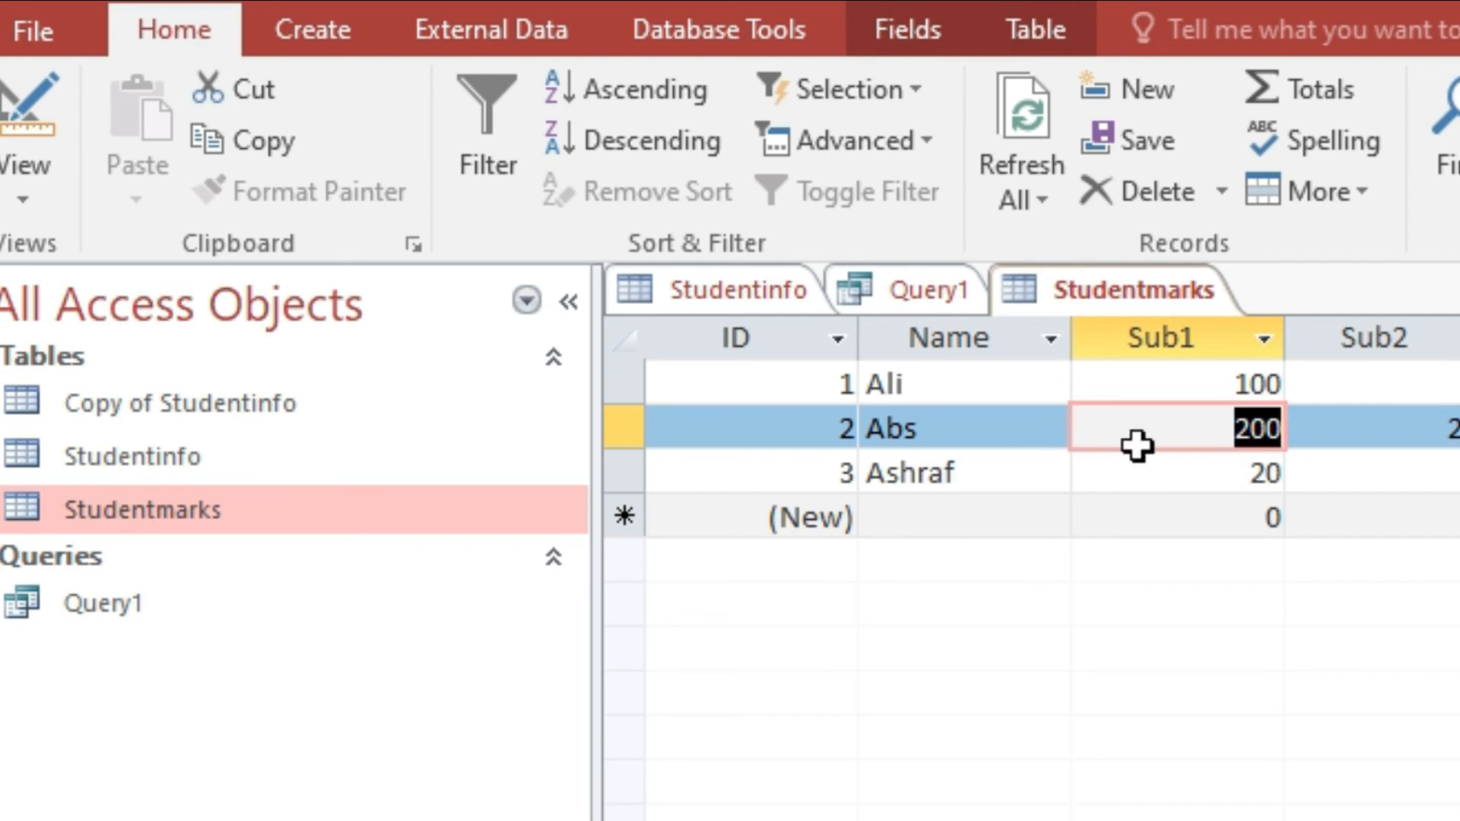
pyautogui.click(957, 293)
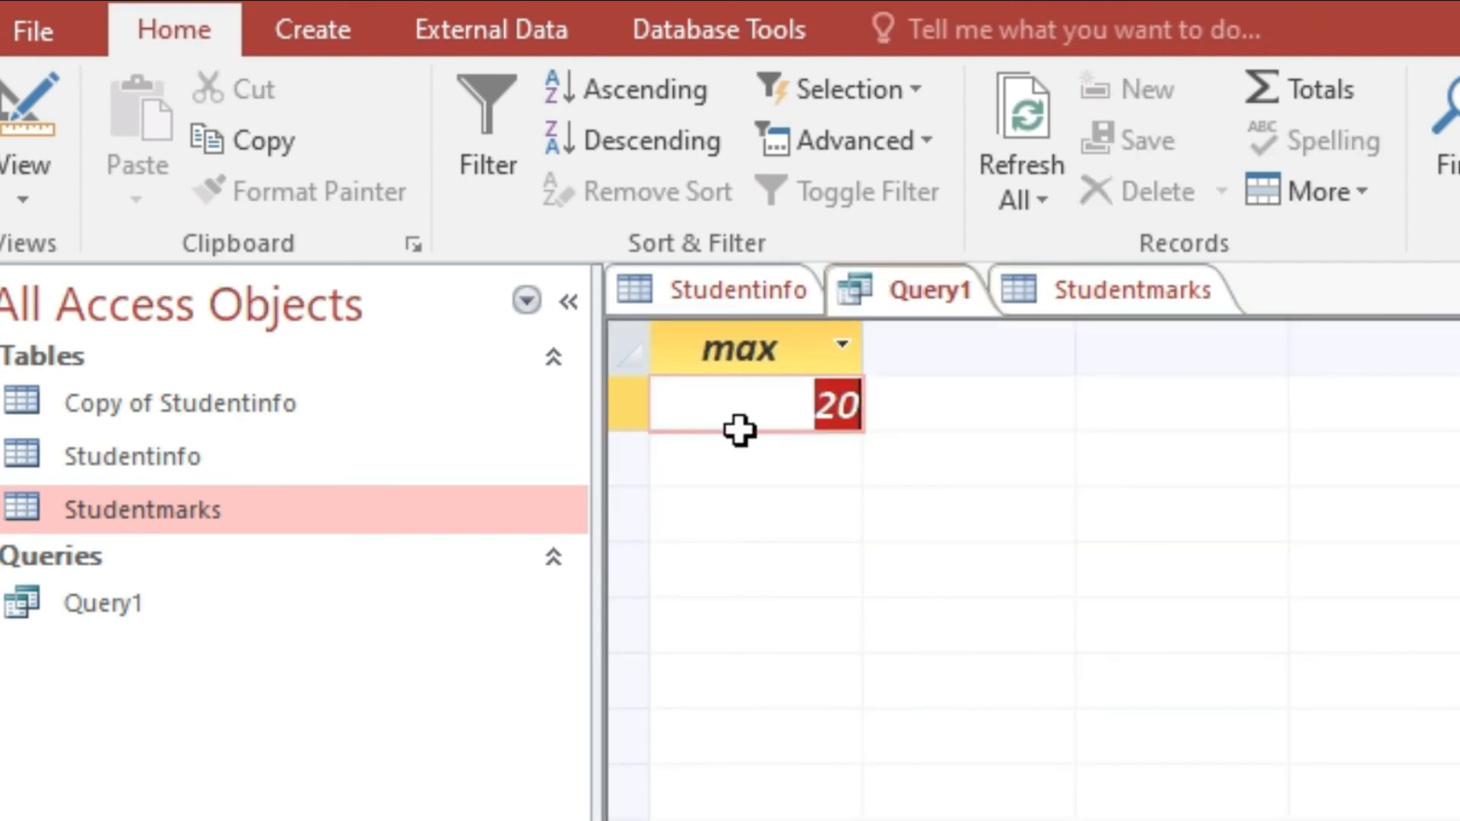
pyautogui.click(782, 411)
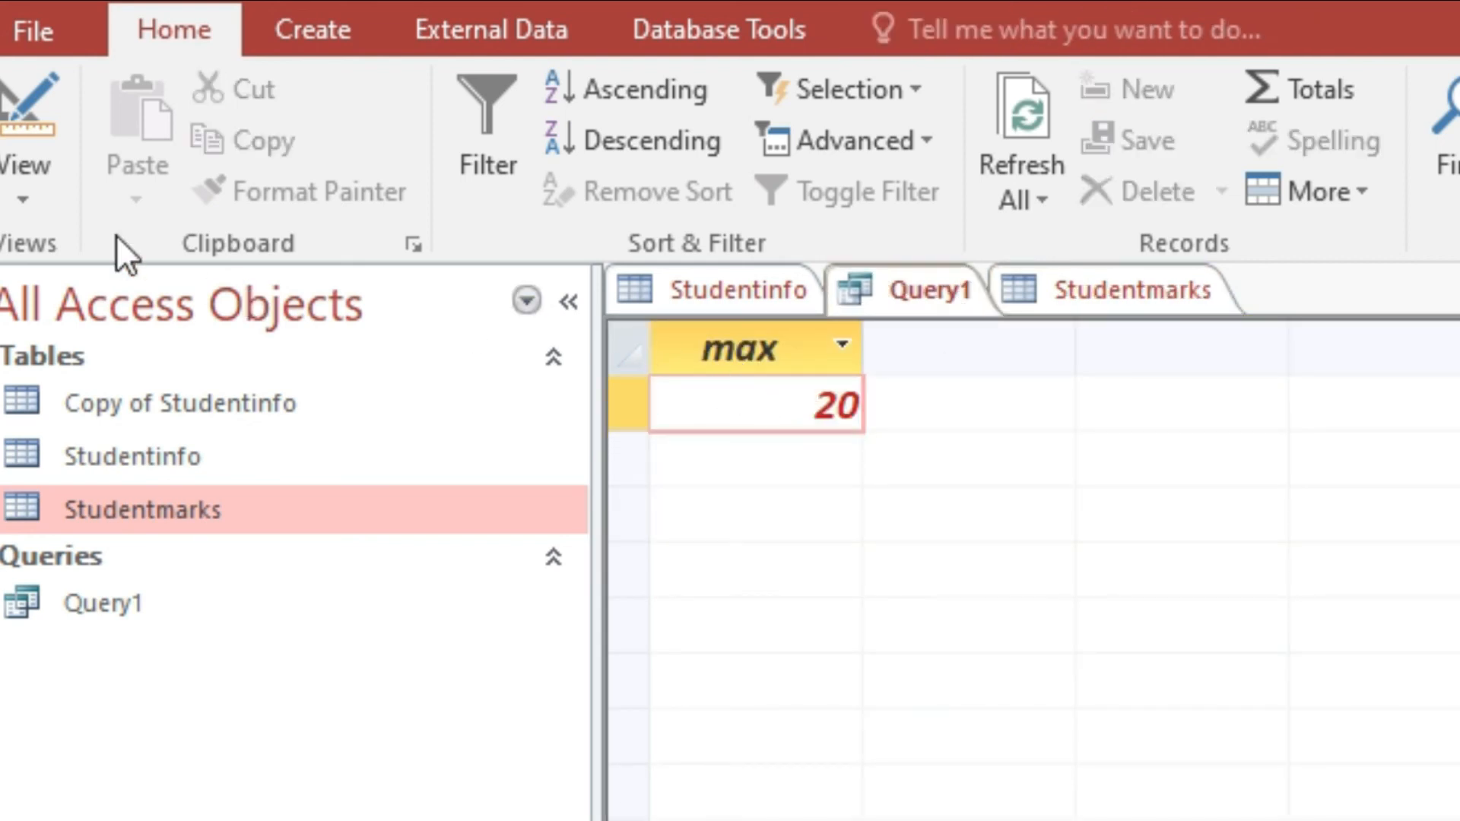
# Reopen Query1 in SQL view and replace the min function with avg.
pyautogui.click(23, 201)
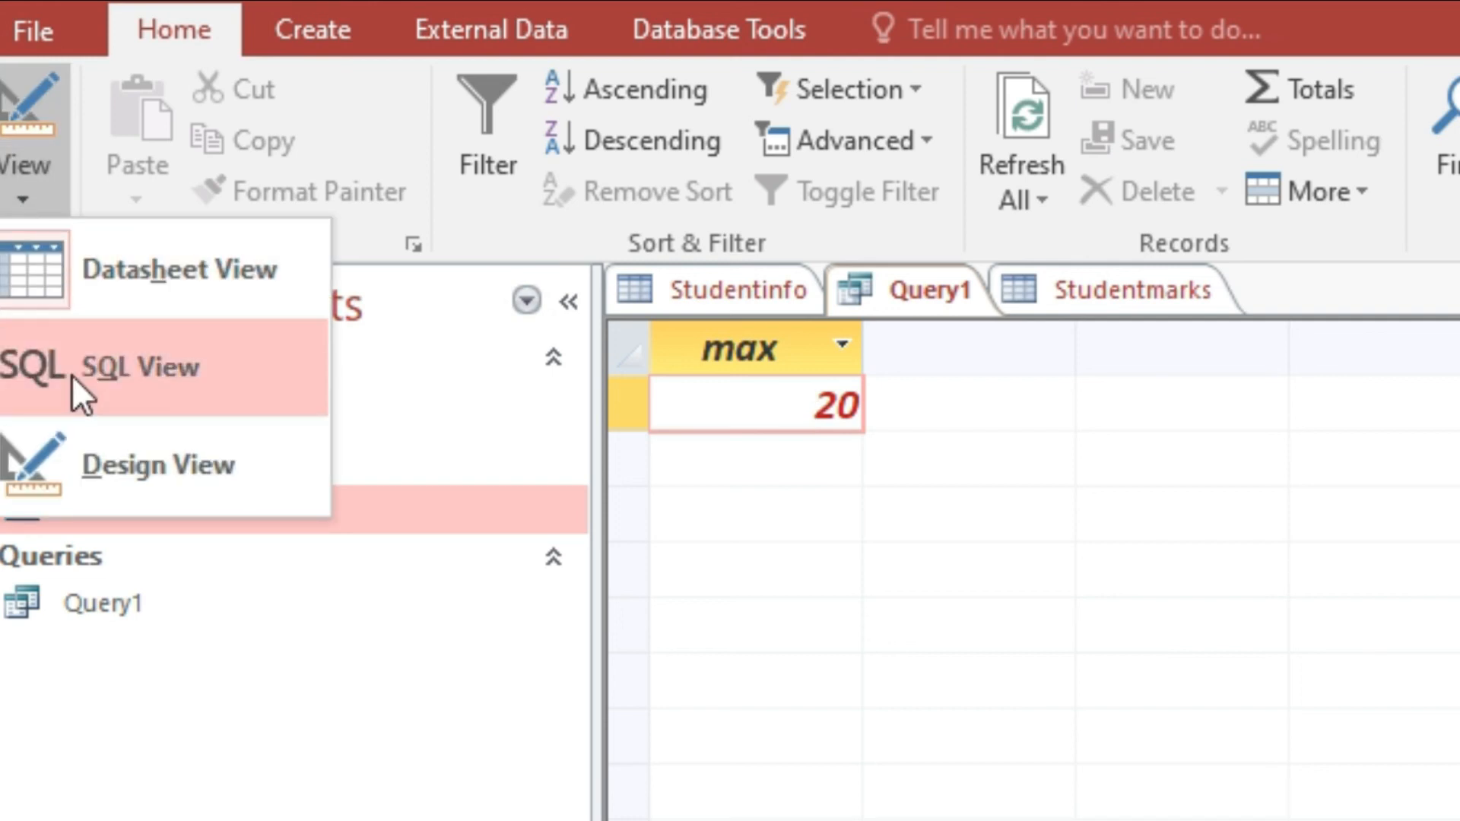
pyautogui.click(71, 375)
pyautogui.click(739, 346)
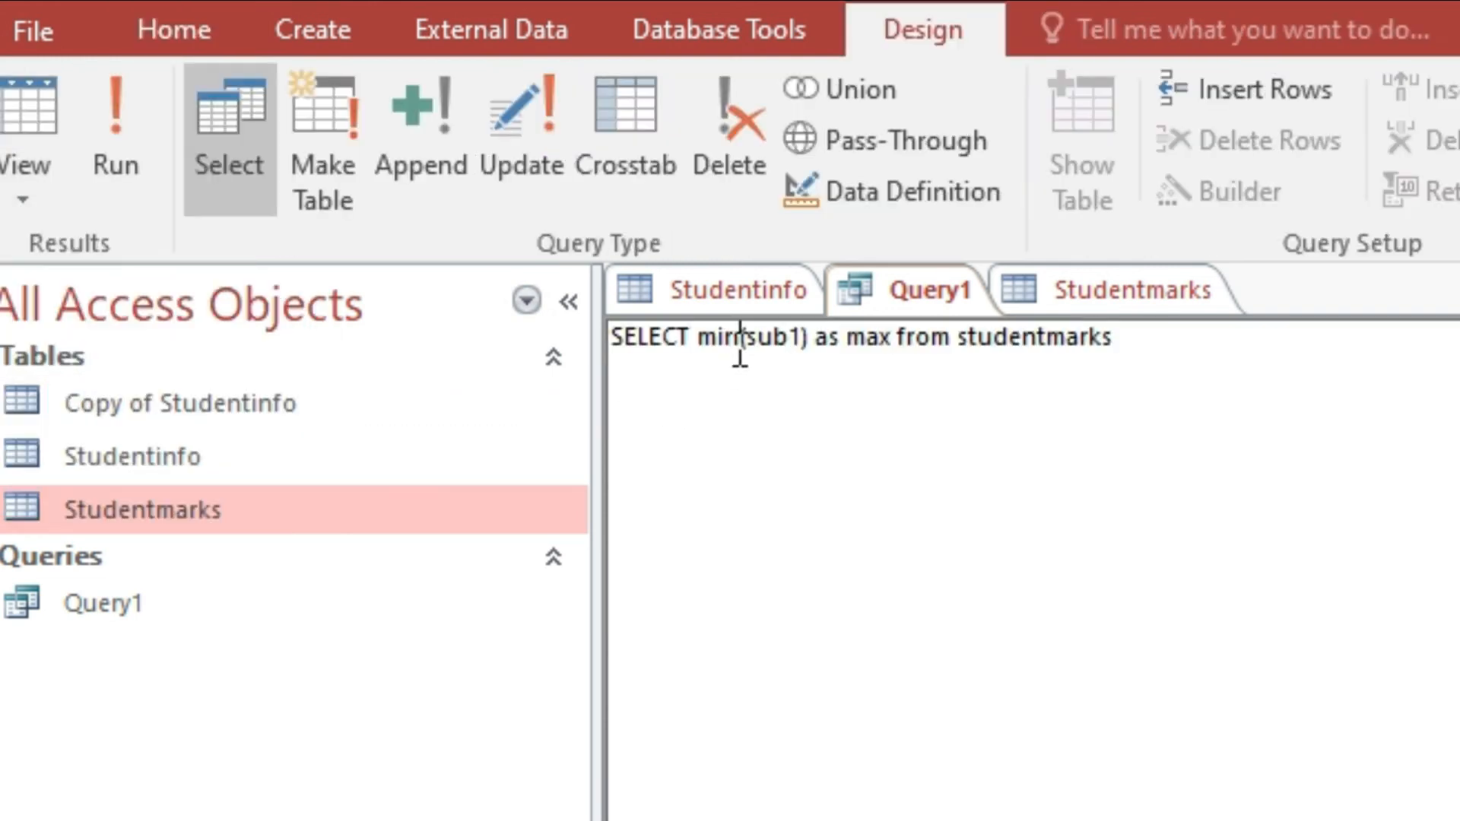
pyautogui.press('BackSpace')
pyautogui.press('BackSpace')
pyautogui.press('BackSpace')
pyautogui.write('avg')
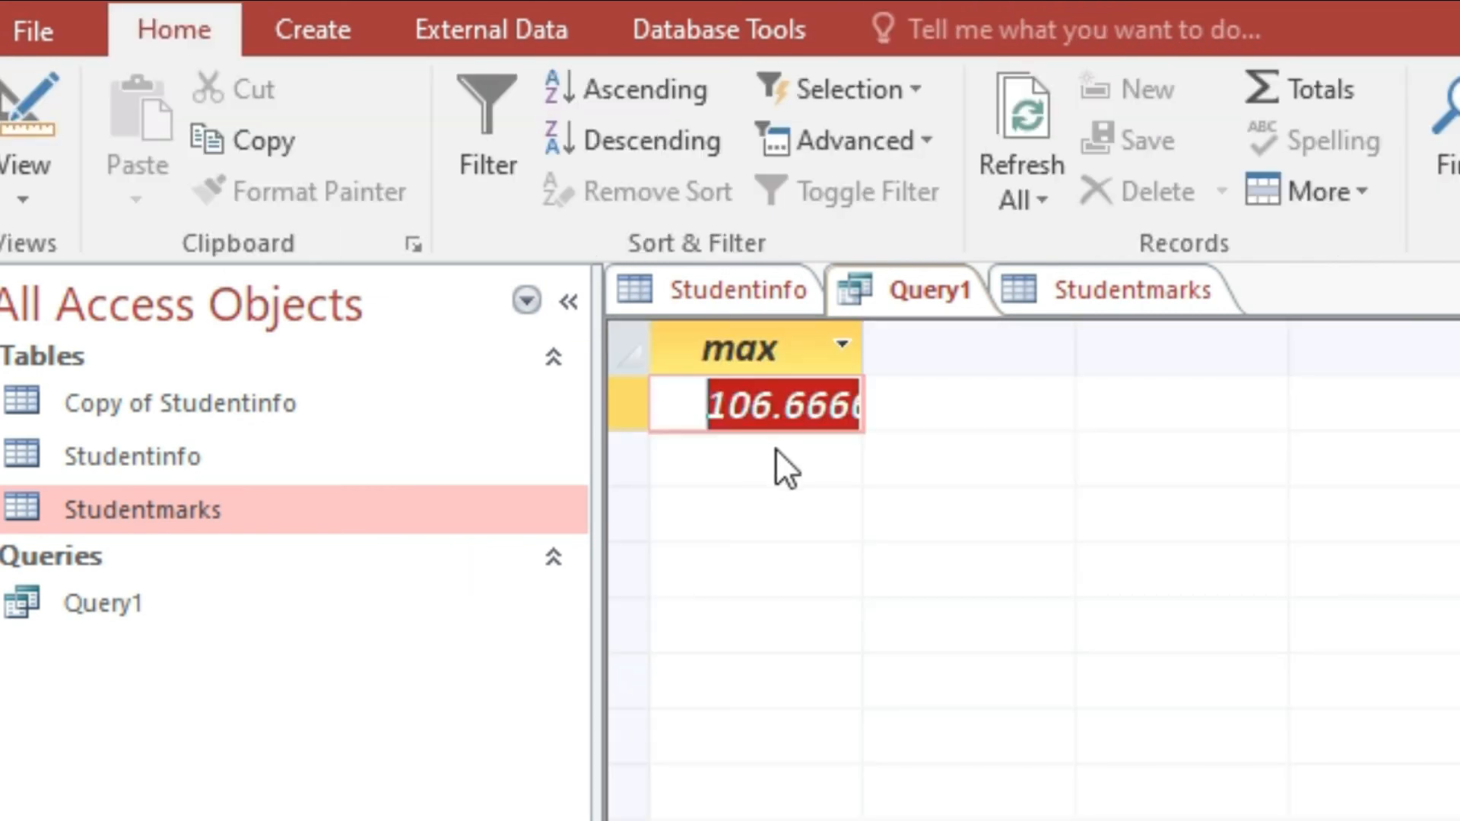
# Run the avg(sub1) query and widen the max column to read the full average value.
pyautogui.click(773, 404)
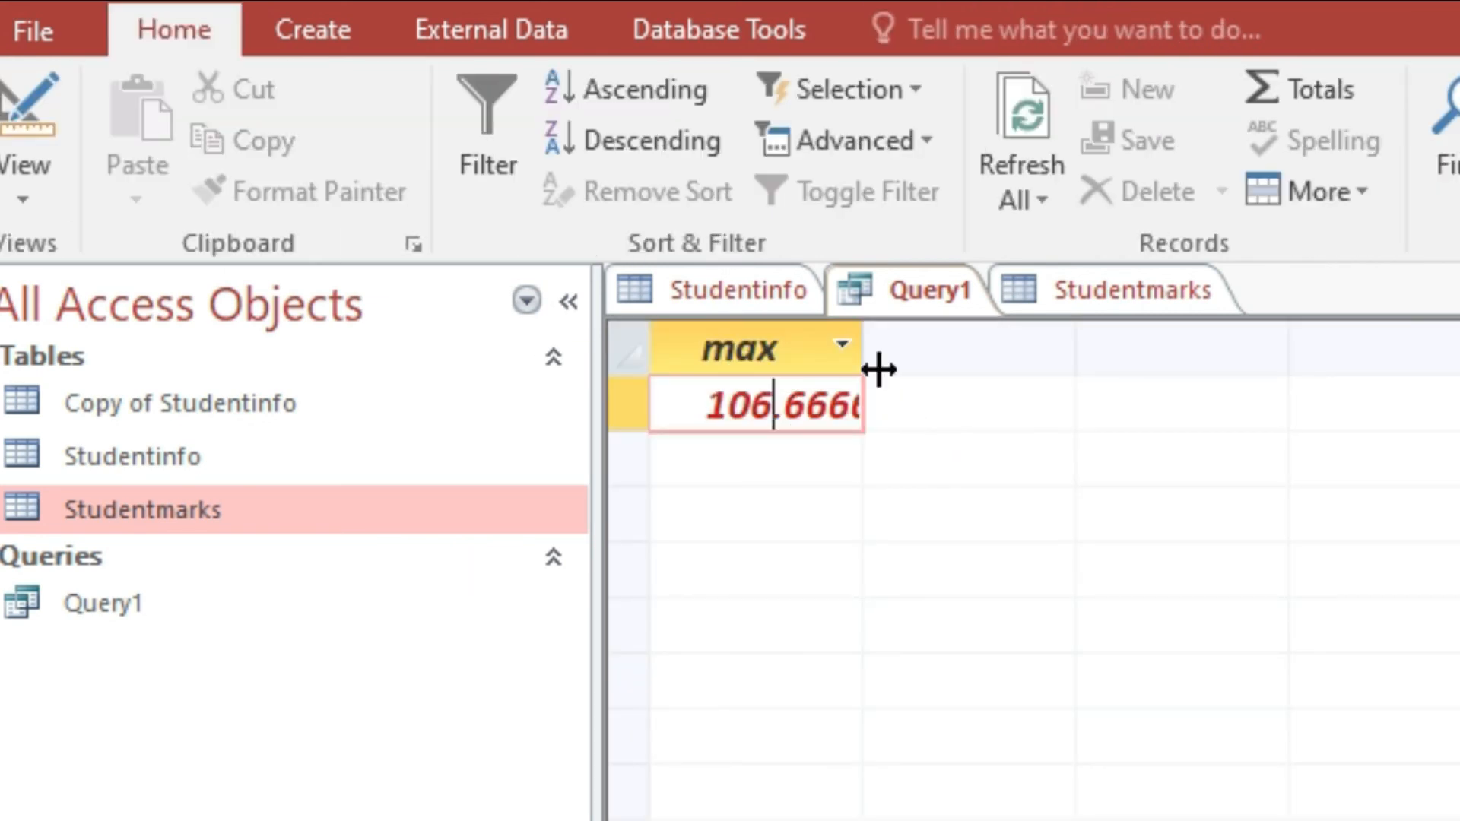
pyautogui.moveTo(874, 339); pyautogui.dragTo(1042, 337)
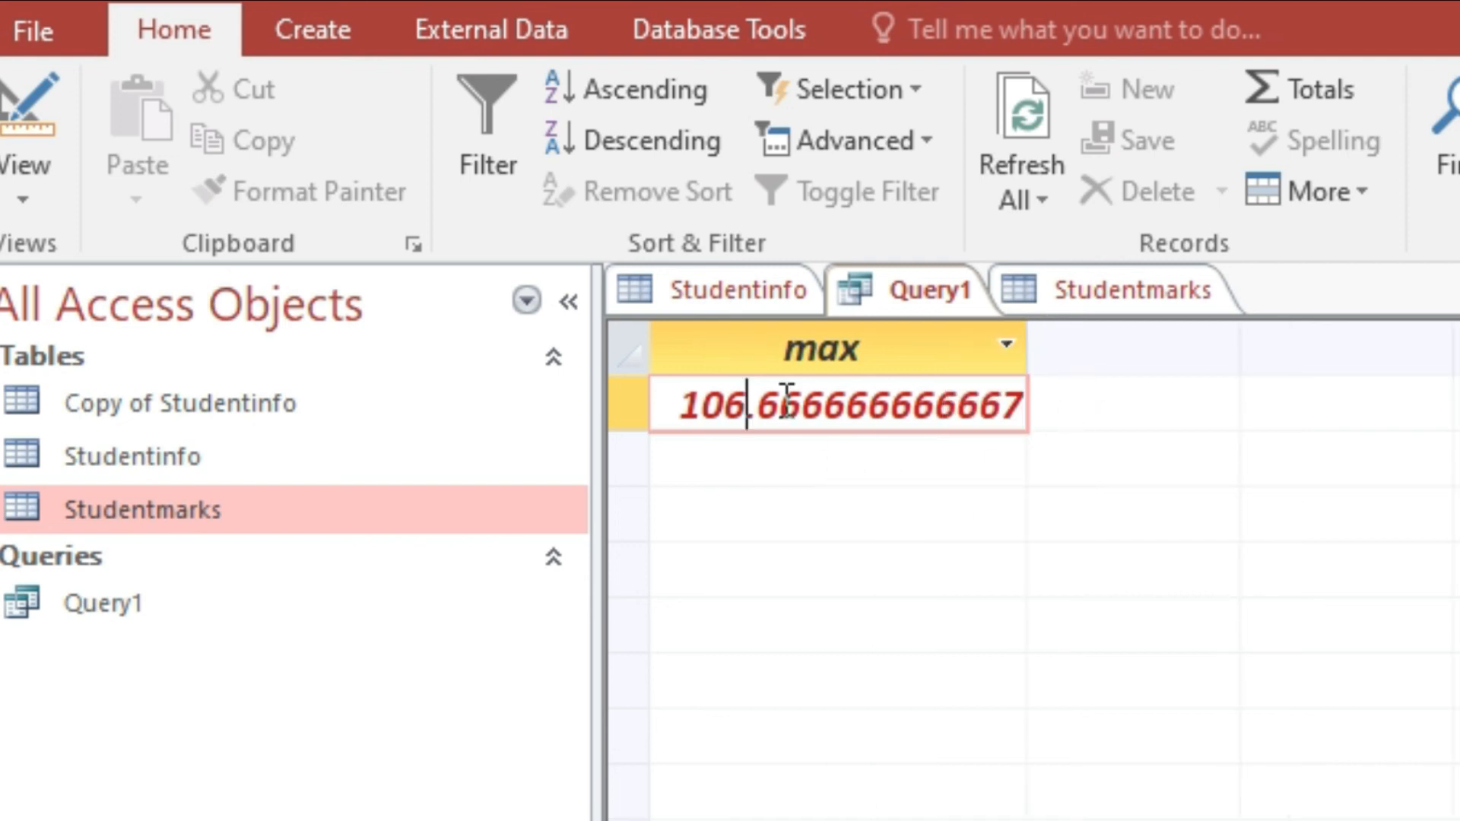
pyautogui.moveTo(682, 399); pyautogui.dragTo(1085, 378)
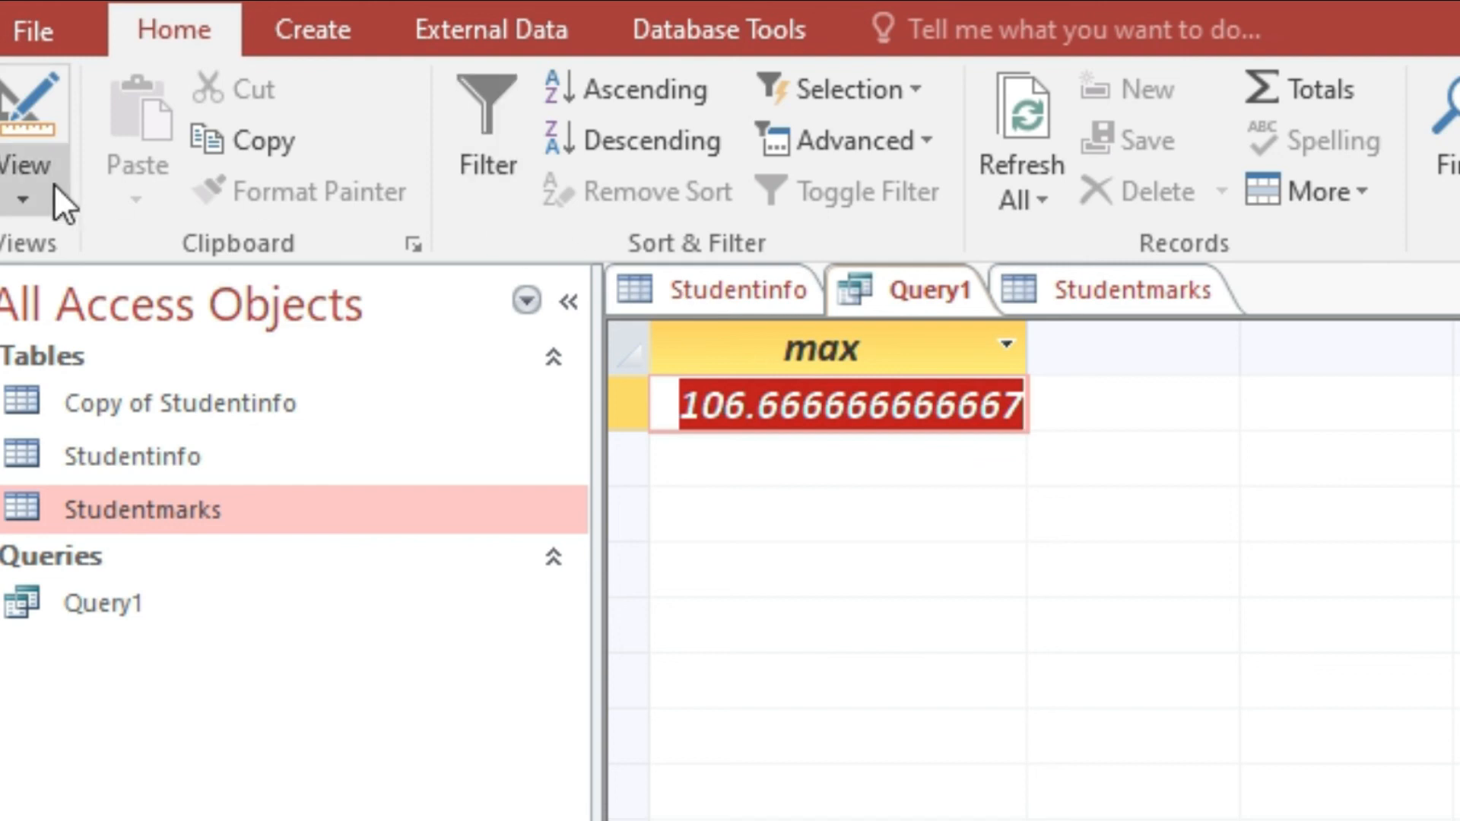
# Switch Query1 back to SQL view to show the avg(sub1) statement.
pyautogui.click(23, 199)
pyautogui.click(120, 374)
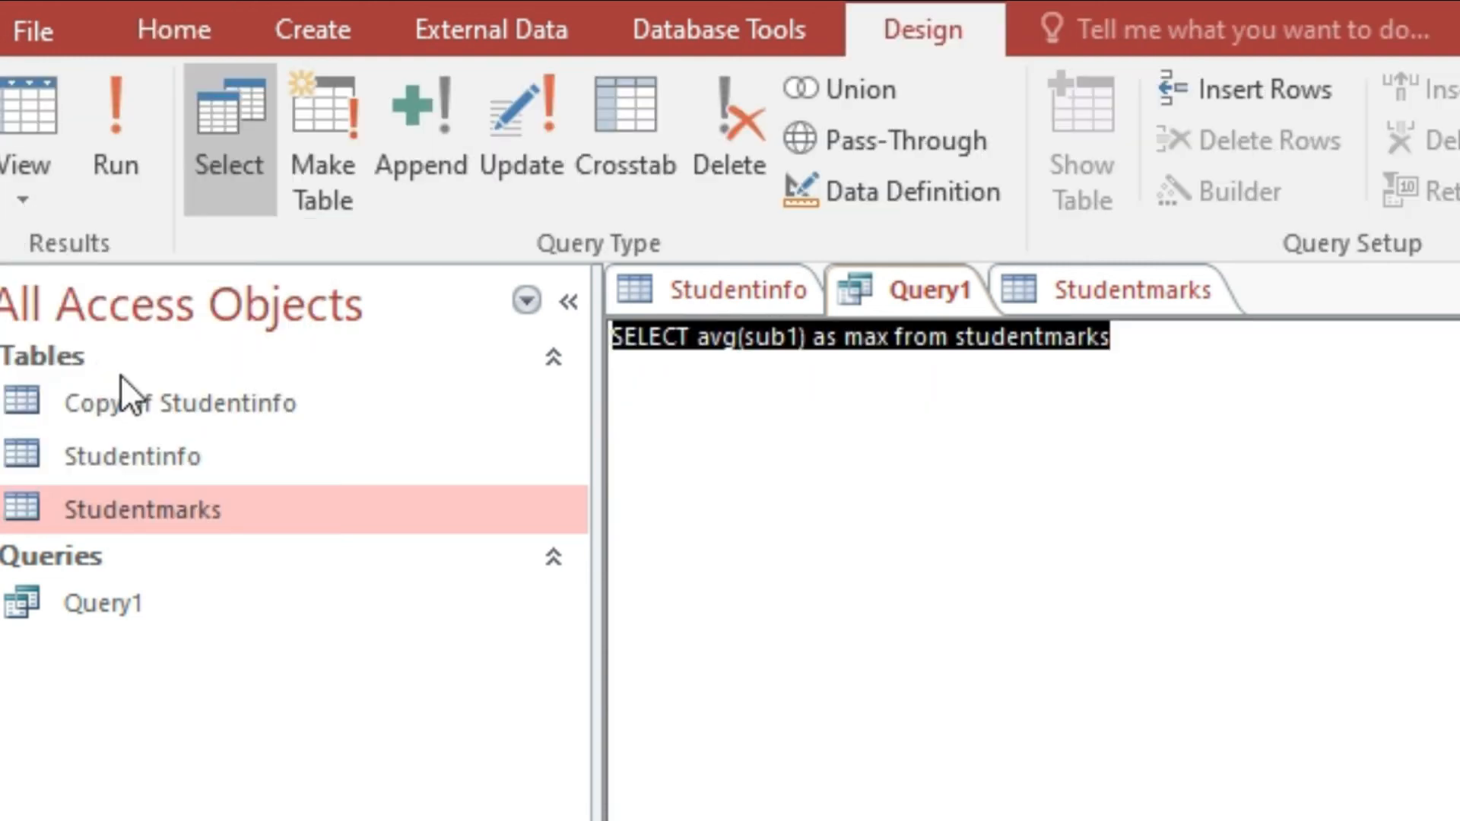